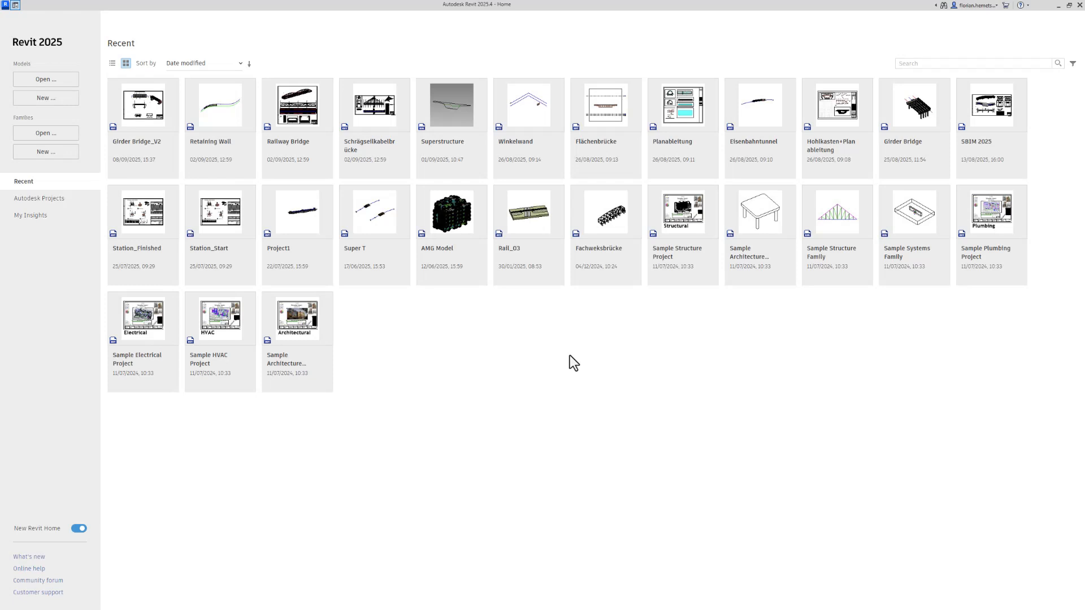
Create a new family from the Metric Generic Model Adaptive.rft template.
left_click(43, 154)
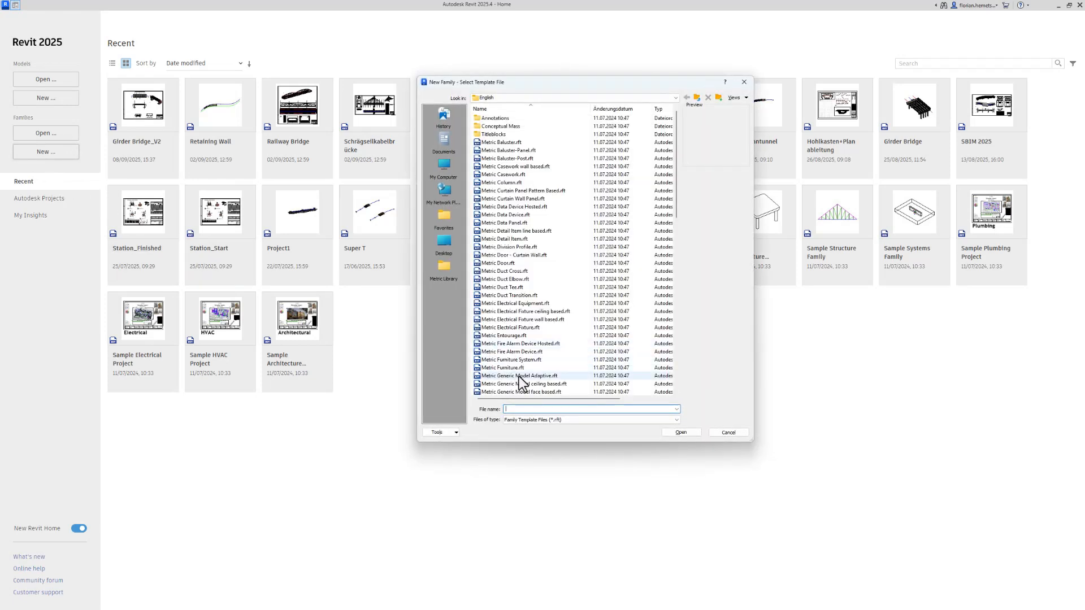
left_click(519, 377)
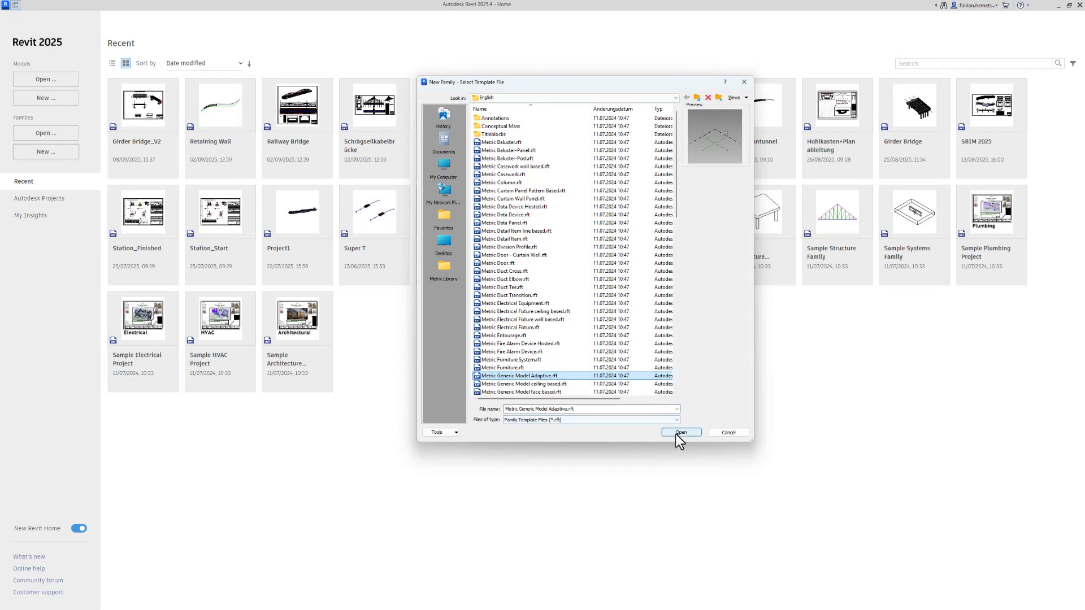
left_click(677, 434)
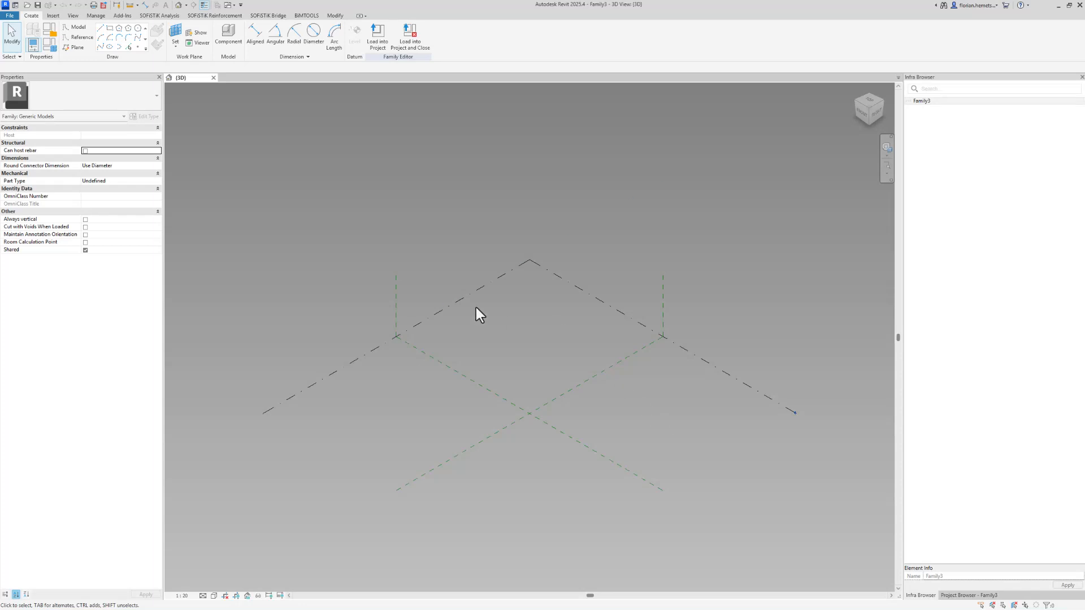
Place one reference point on the reference level, just off the intersection of the two centre reference planes.
left_click(140, 47)
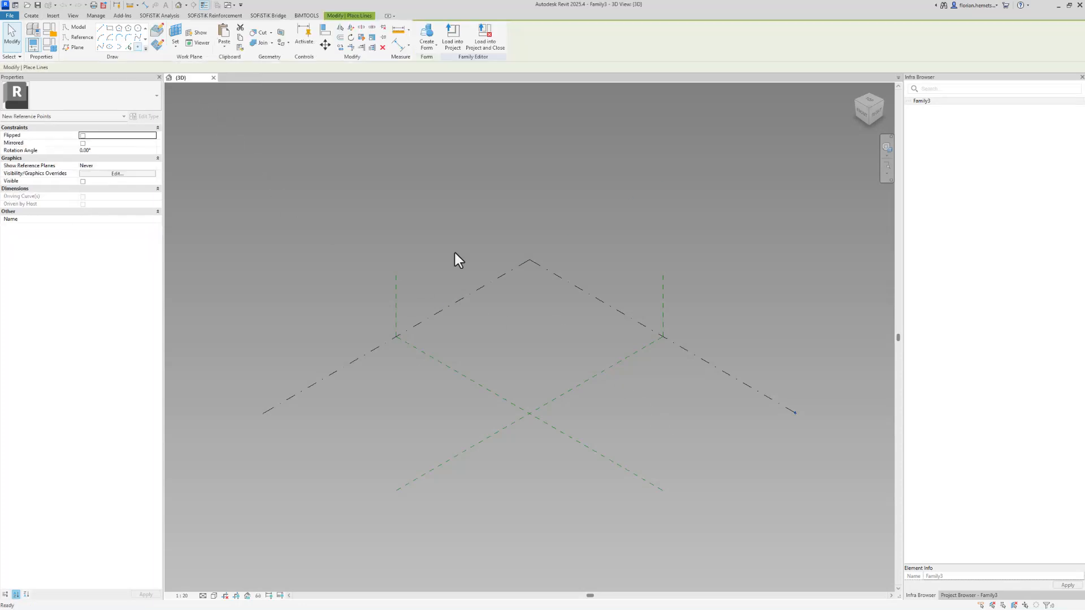
left_click(530, 385)
key("Escape")
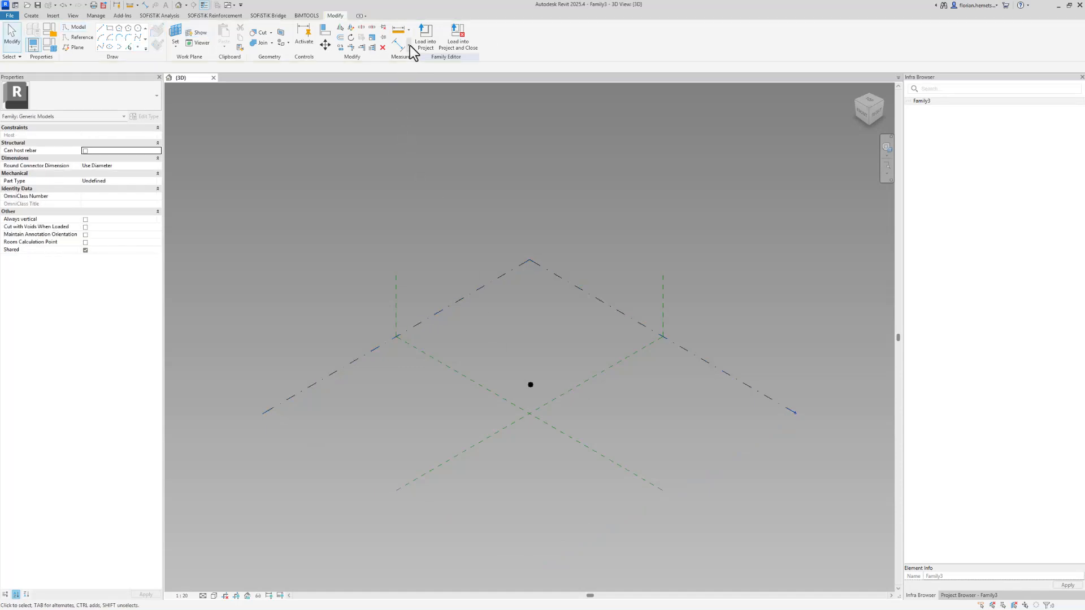
Align the reference point with both centre reference planes so it sits on their intersection.
left_click(331, 35)
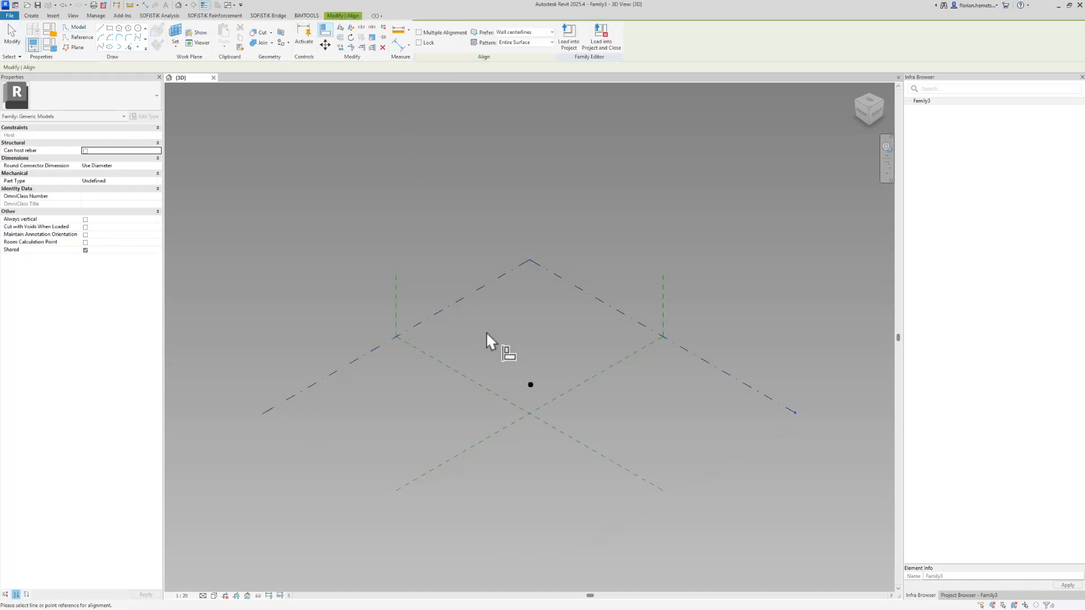
left_click(529, 388)
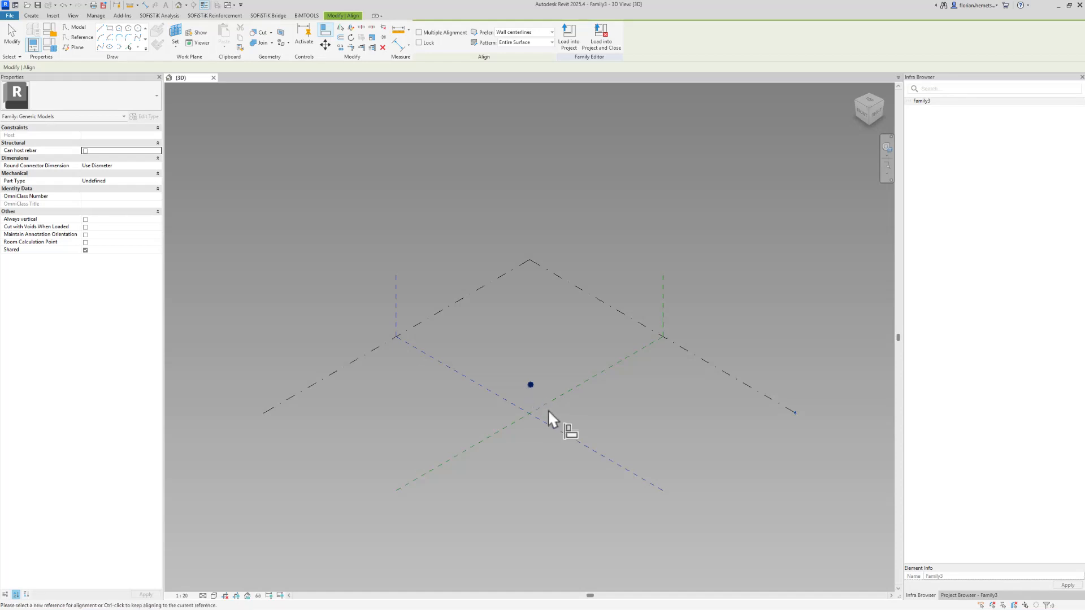
left_click(548, 405)
left_click(504, 399)
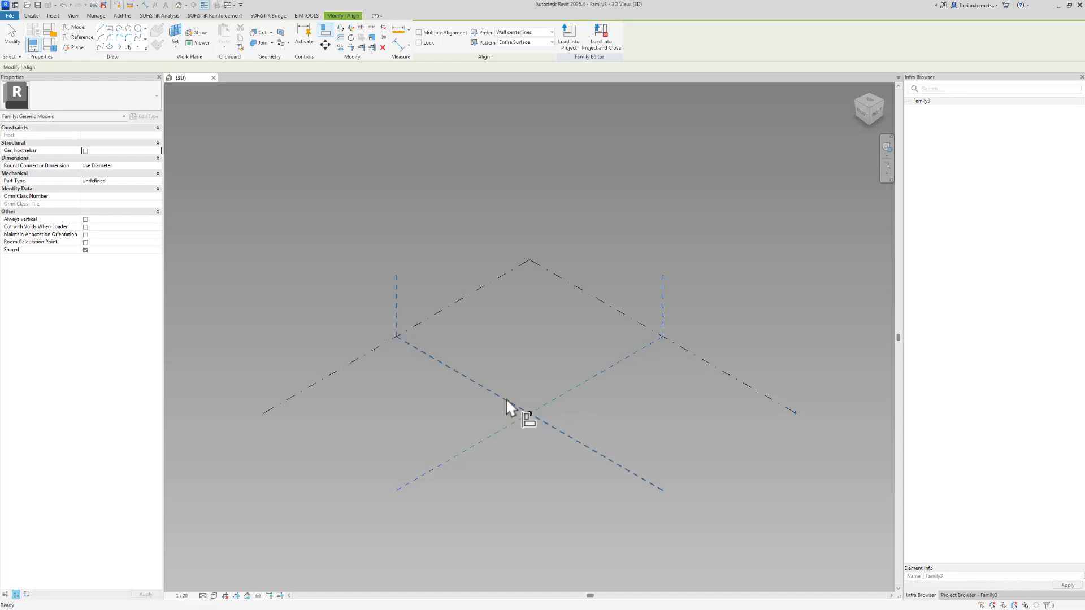
key("Escape")
Make the reference point at the intersection of the centre planes adaptive.
left_click(530, 413)
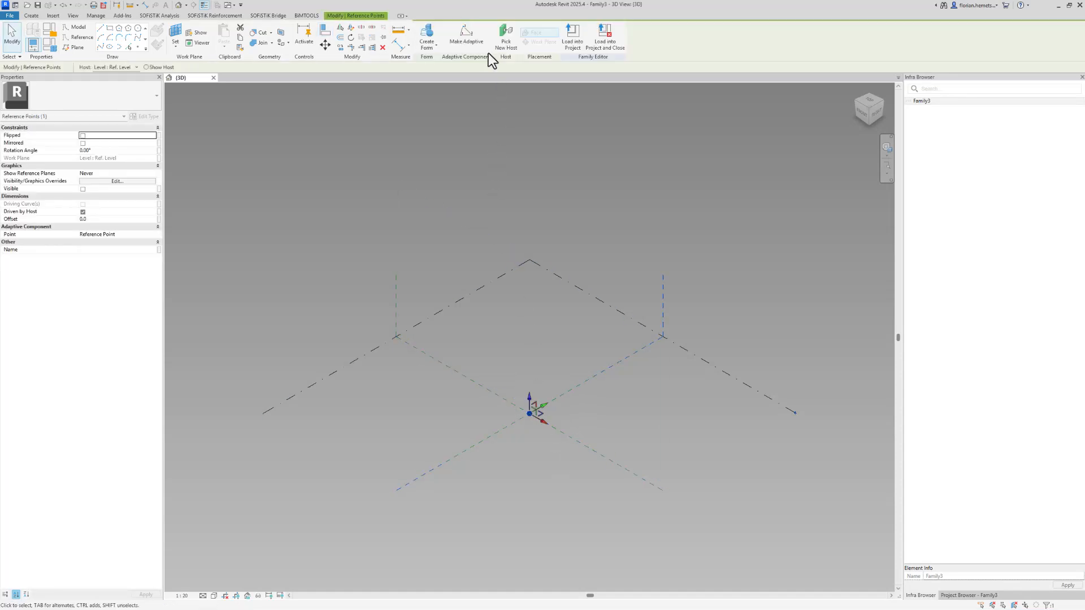
left_click(482, 39)
left_click(519, 348)
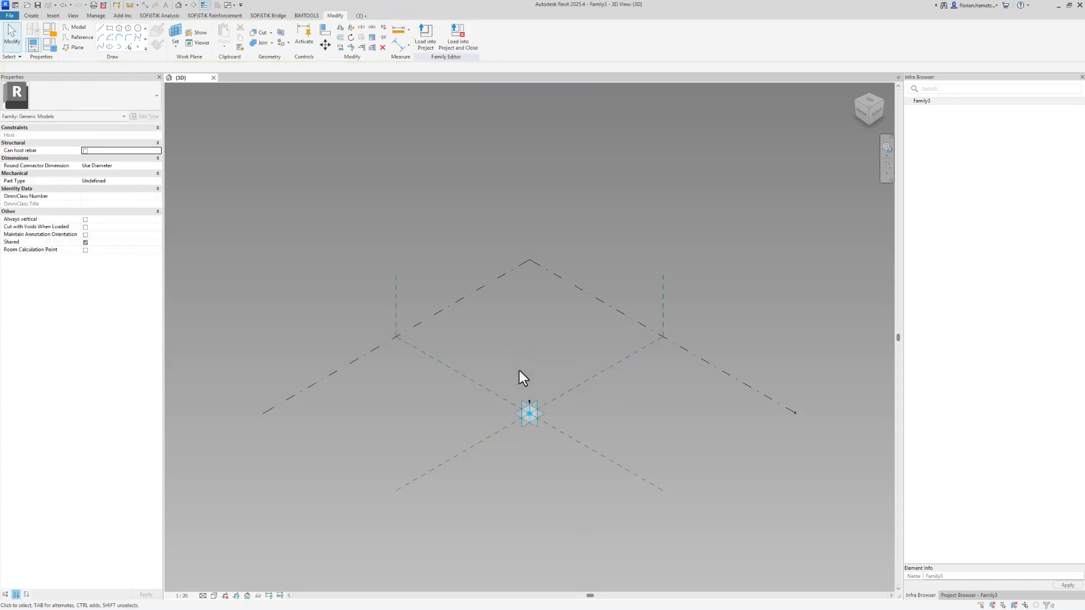
Examine the name of the lengthwise centre reference plane and the orientation and properties of the adaptive point.
middle_click_drag(499, 416, 819, 399, "shift")
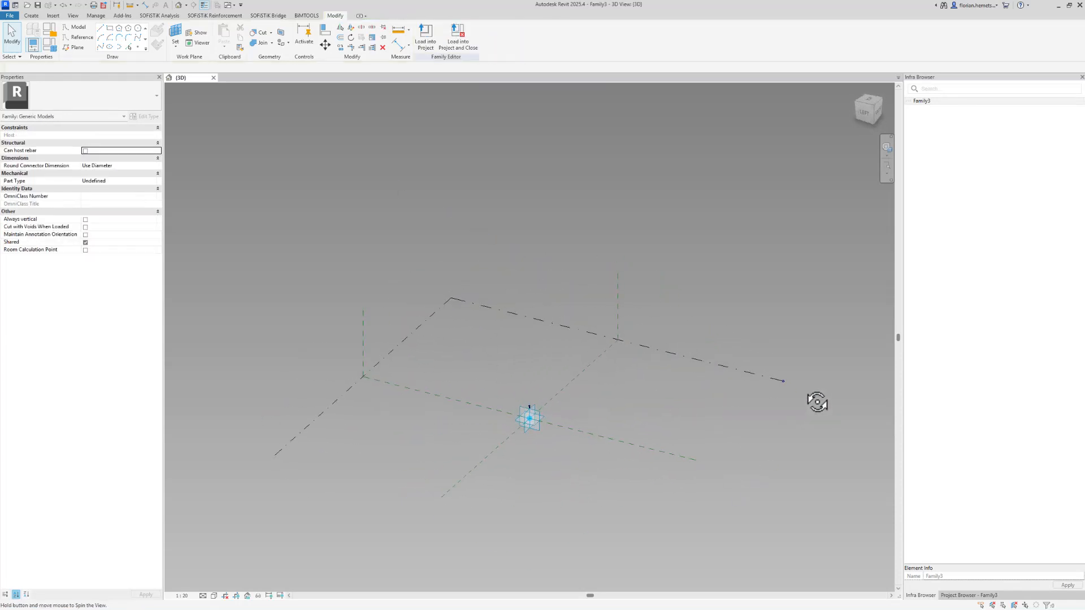
left_click(613, 441)
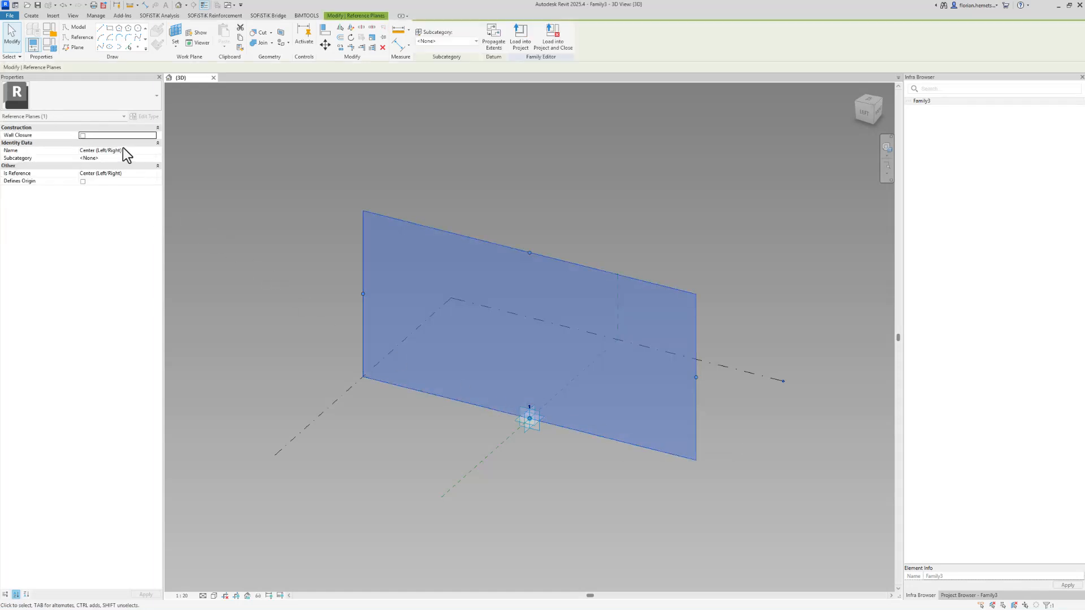
left_click(537, 426)
scroll(540, 459, "up", 3)
scroll(540, 459, "up", 2)
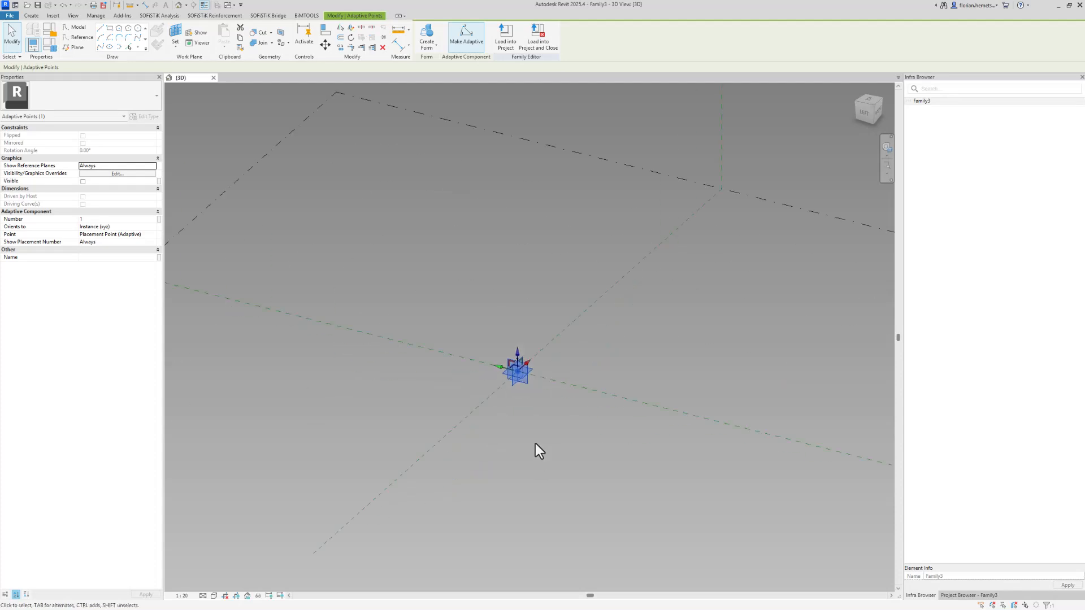
left_click(535, 444)
middle_click_drag(548, 431, 582, 422, "shift")
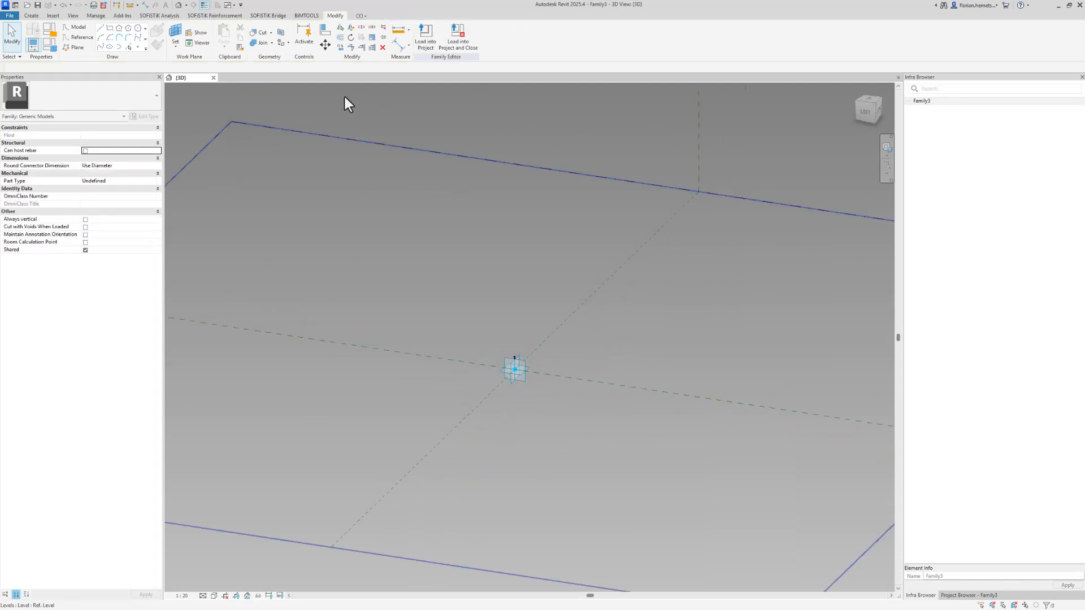
Set the adaptive point's vertical plane facing the left view as the work plane for a rectangle of model lines.
left_click(176, 33)
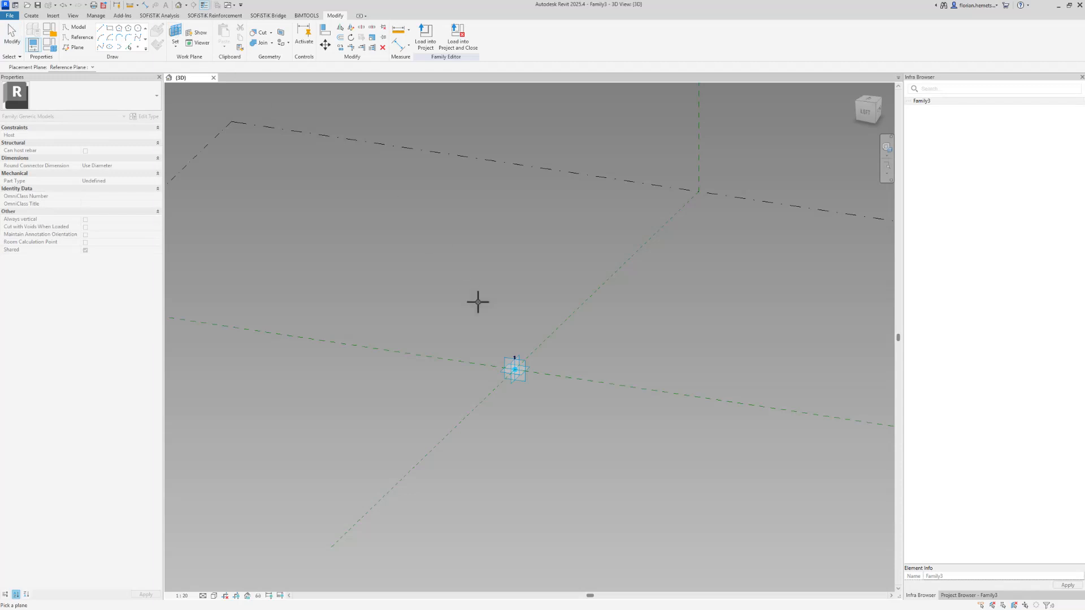
left_click(525, 384)
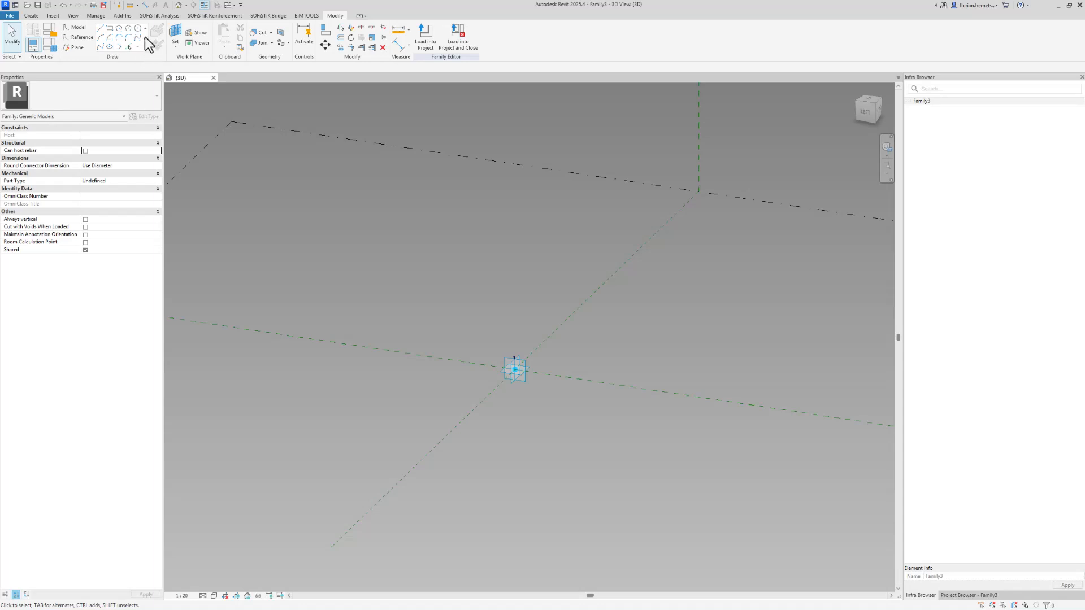
left_click(109, 29)
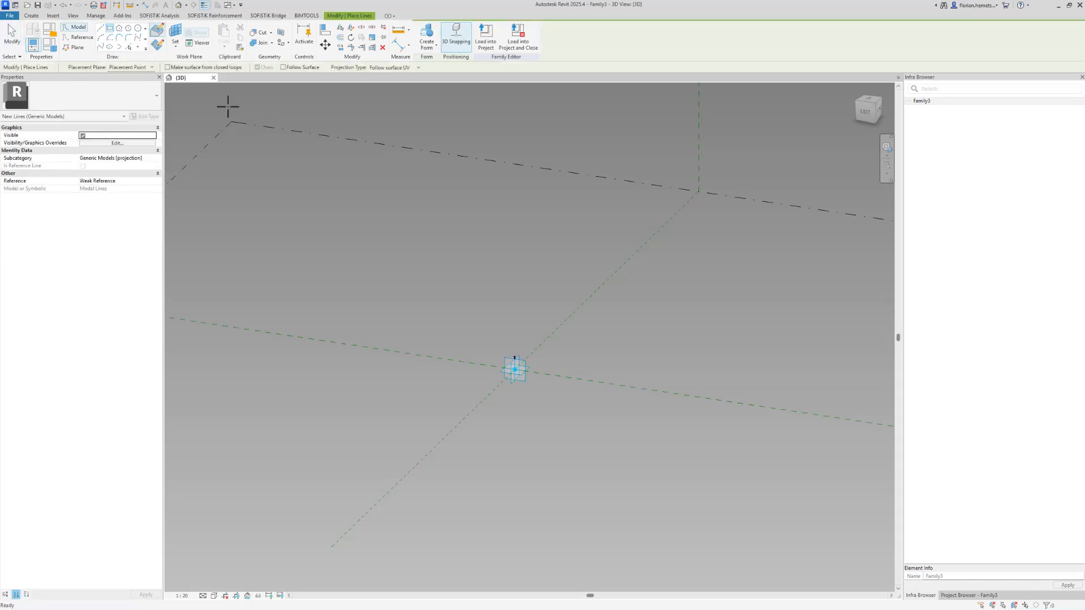
Draw a tall rectangle with 3D Snapping off, beside and above the adaptive point.
left_click(456, 37)
scroll(452, 305, "up", 3)
left_click(398, 233)
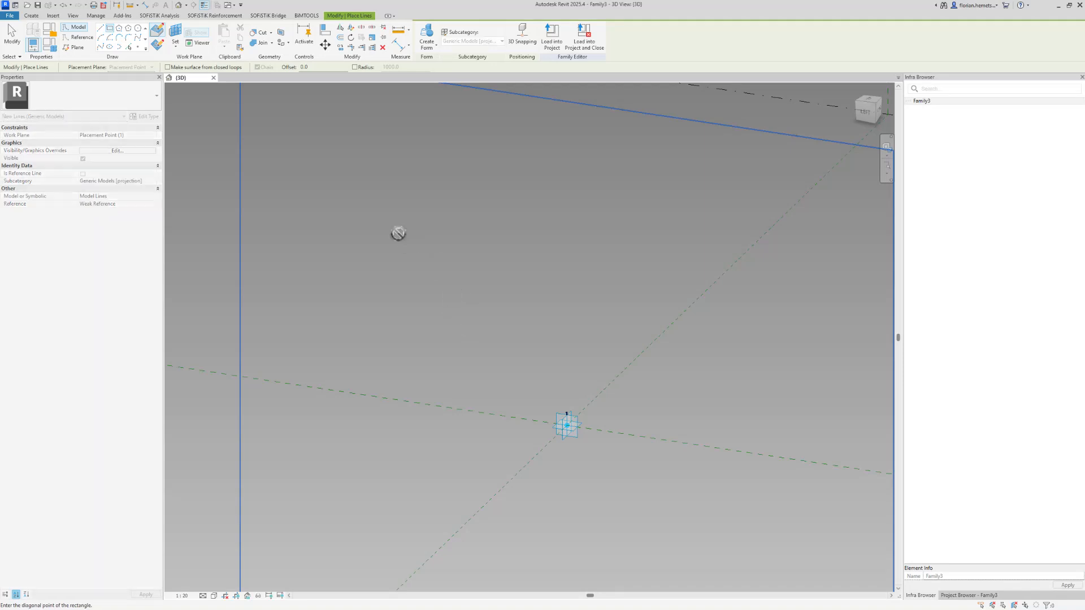
left_click(446, 347)
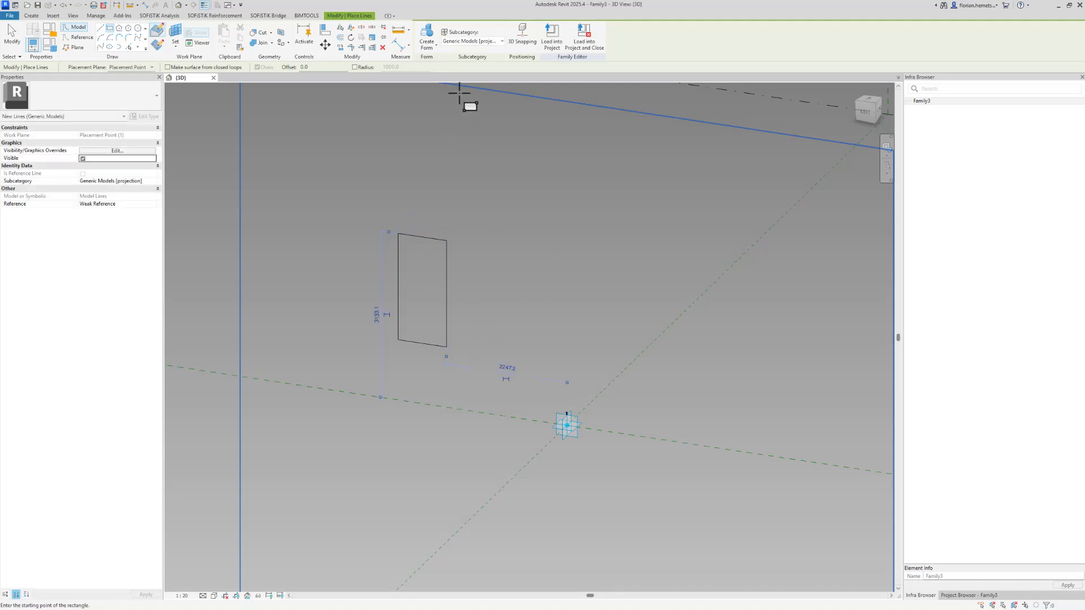
Turn 3D Snapping on and draw a second tall rectangle between the first one and the adaptive point.
left_click(533, 37)
left_click(467, 244)
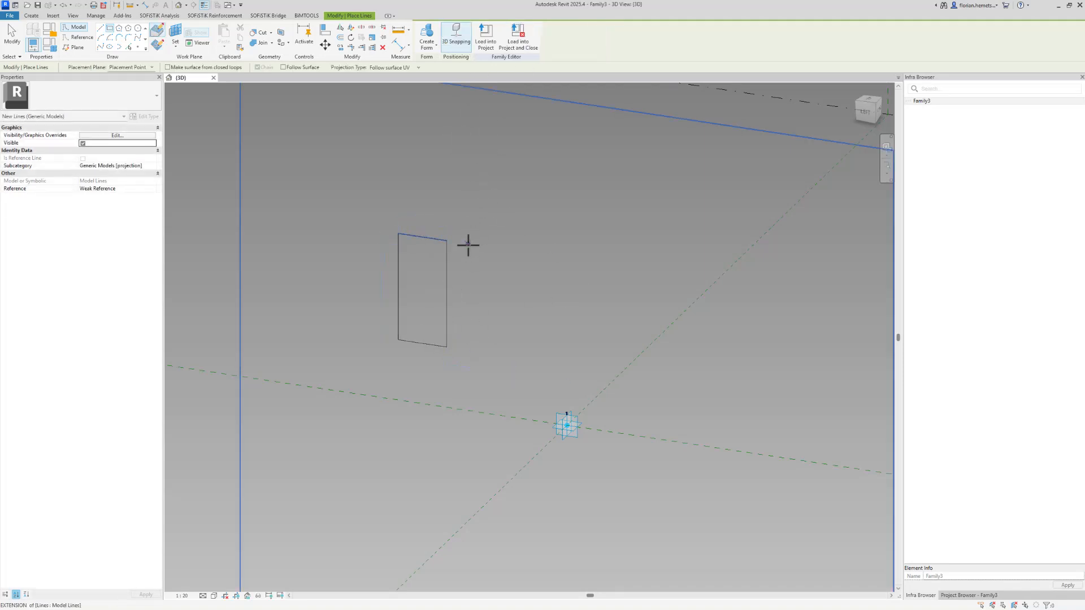
left_click(528, 368)
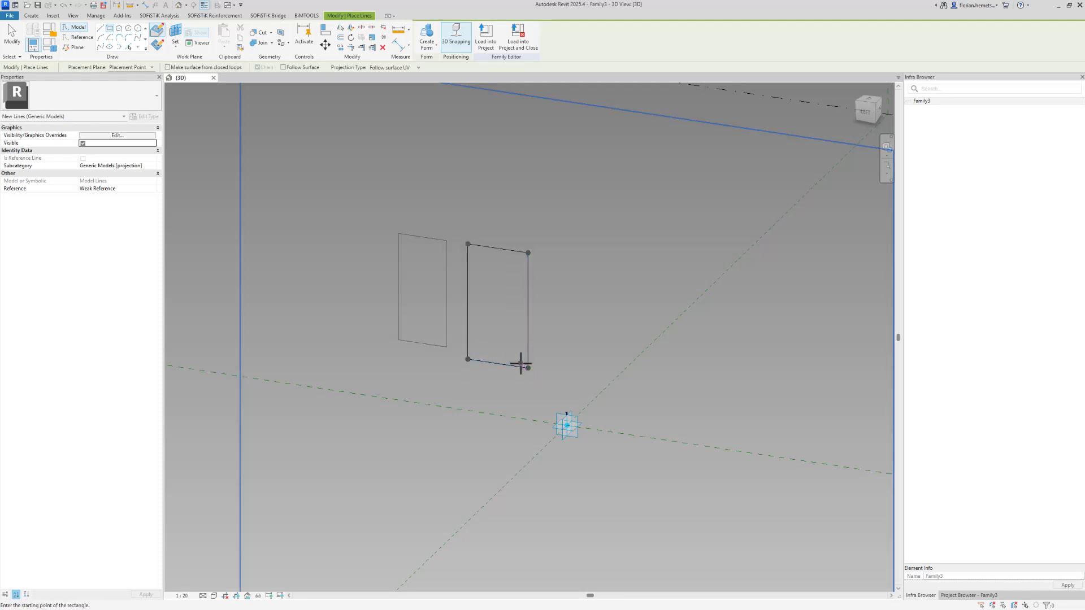
key("Escape")
Check a corner reference point of the second rectangle and delete the rectangle that has no corner points.
left_click(528, 366)
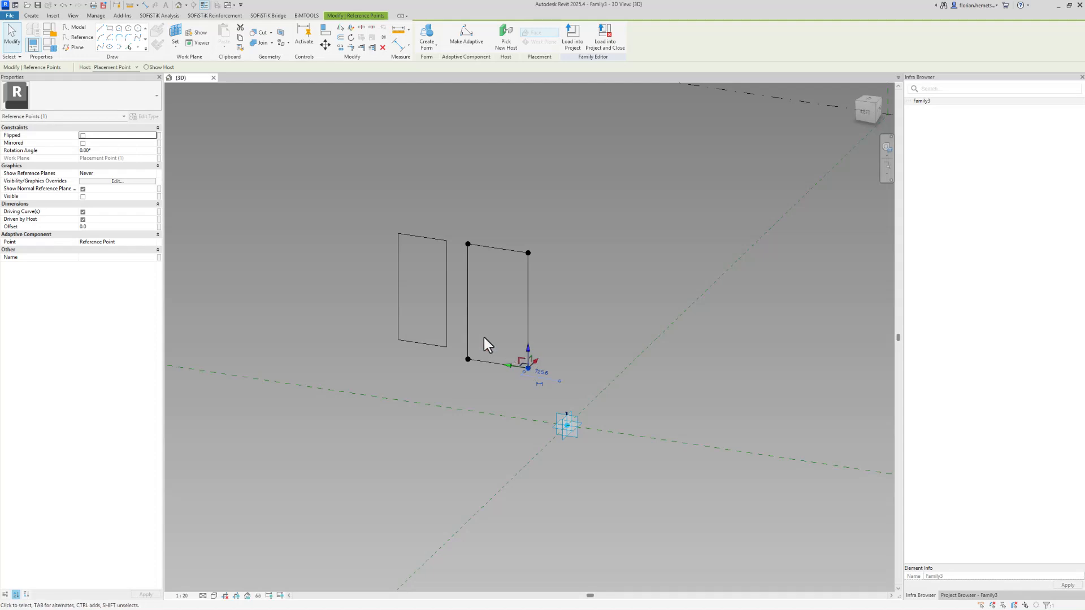
key("Tab")
left_click(447, 331)
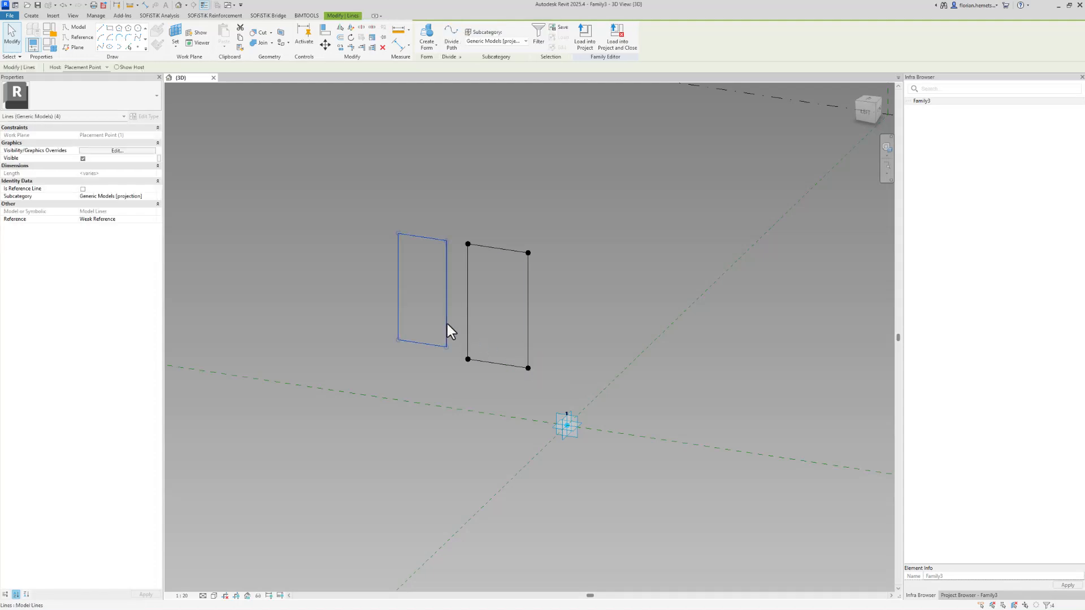
key("Delete")
Add a family type named Left and collapse the parameter groups before accepting the family types.
middle_click_drag(509, 371, 563, 387, "shift")
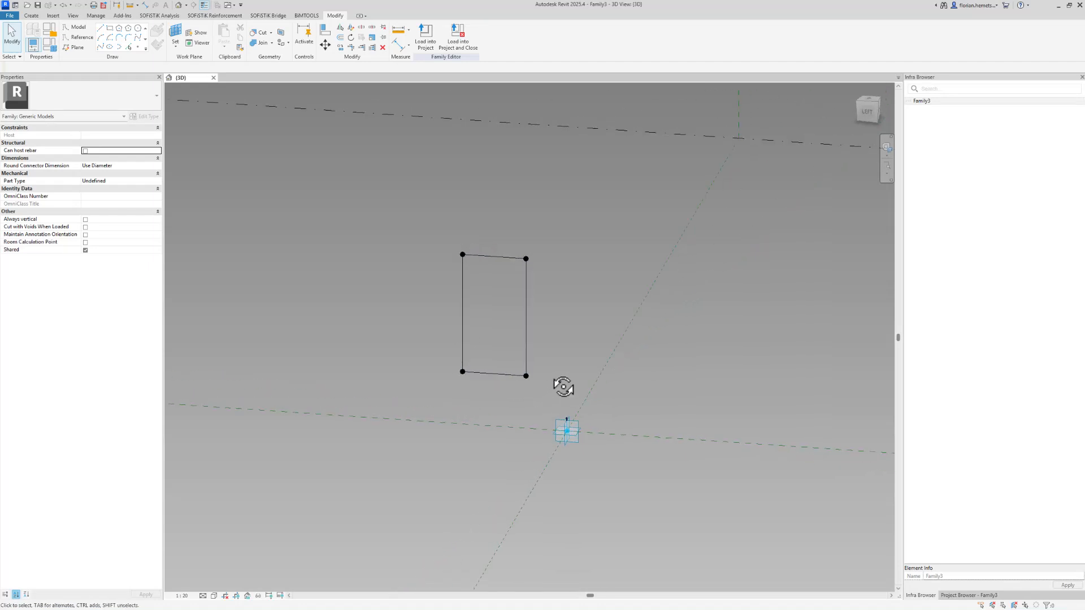
left_click(48, 47)
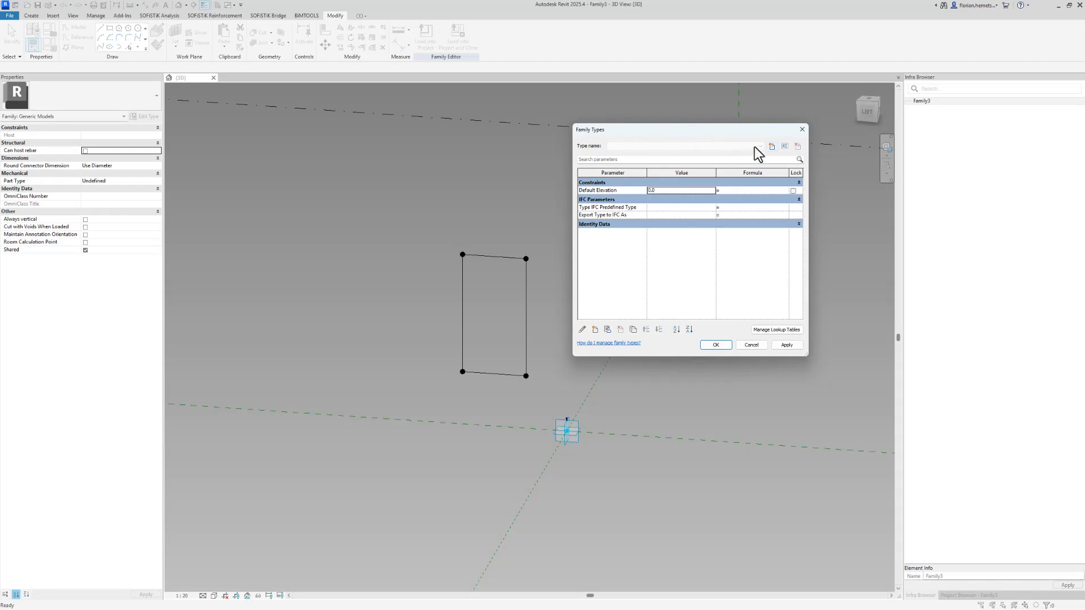
left_click(772, 147)
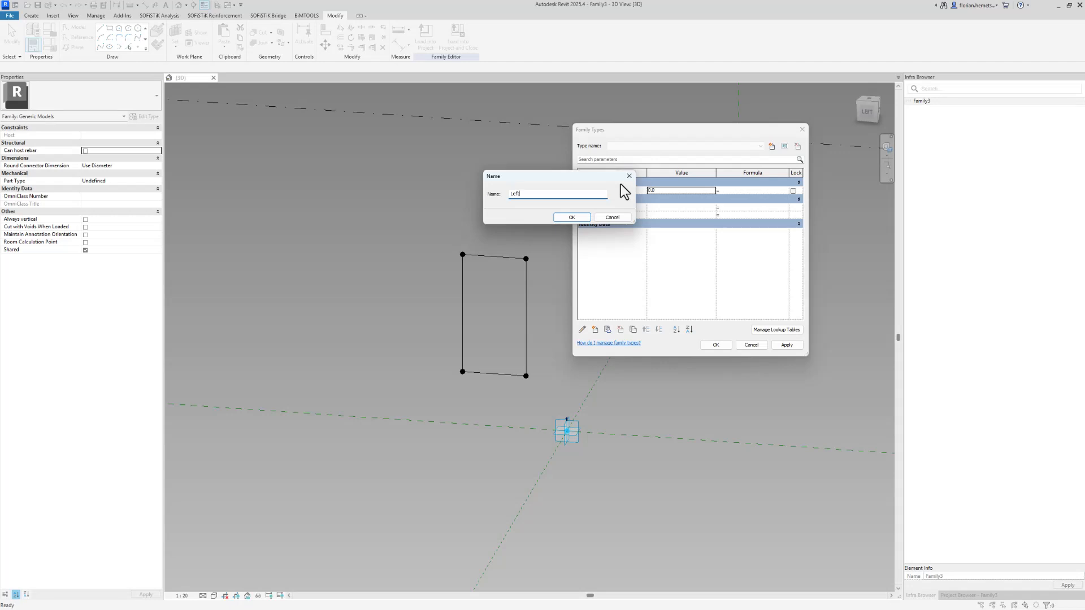
left_click(572, 217)
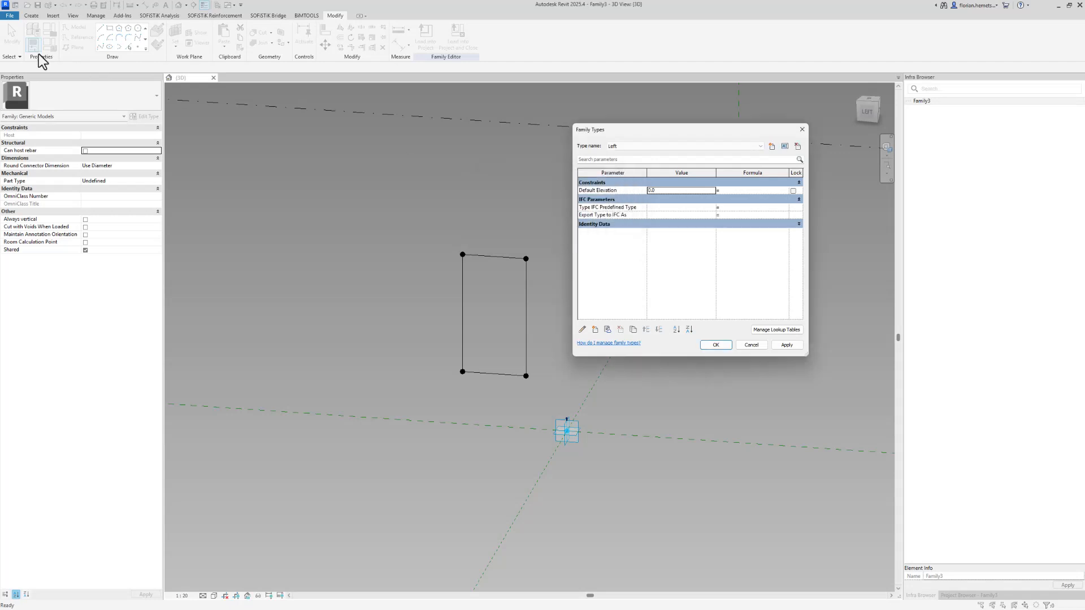
left_click(643, 183)
left_click(613, 192)
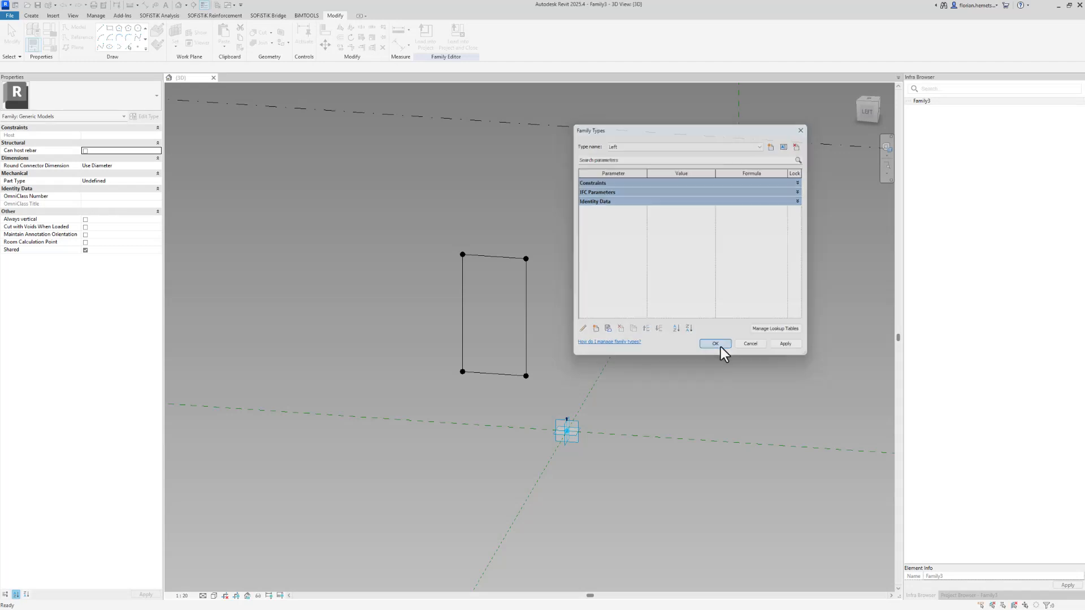
left_click(721, 347)
Save the family on the desktop under the file name Parapet.
middle_click_drag(637, 404, 670, 394, "shift")
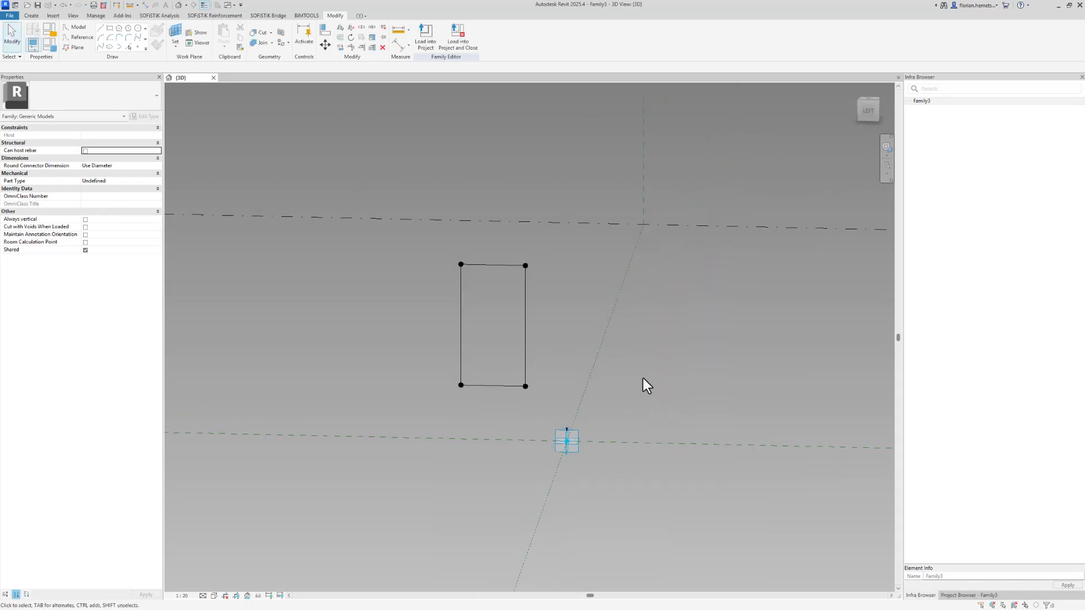
left_click(38, 5)
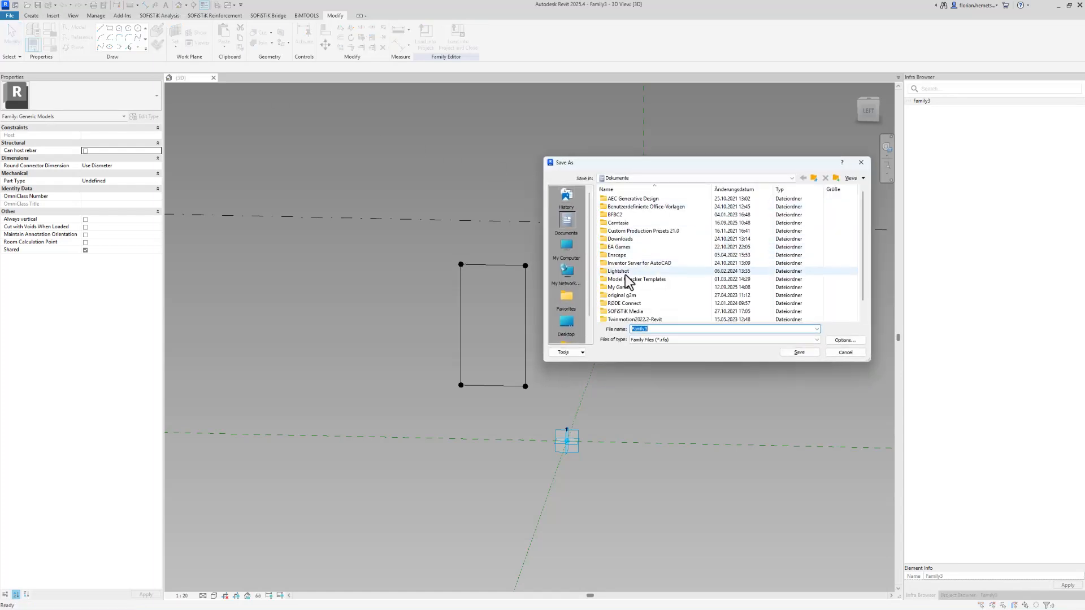
left_click(644, 329)
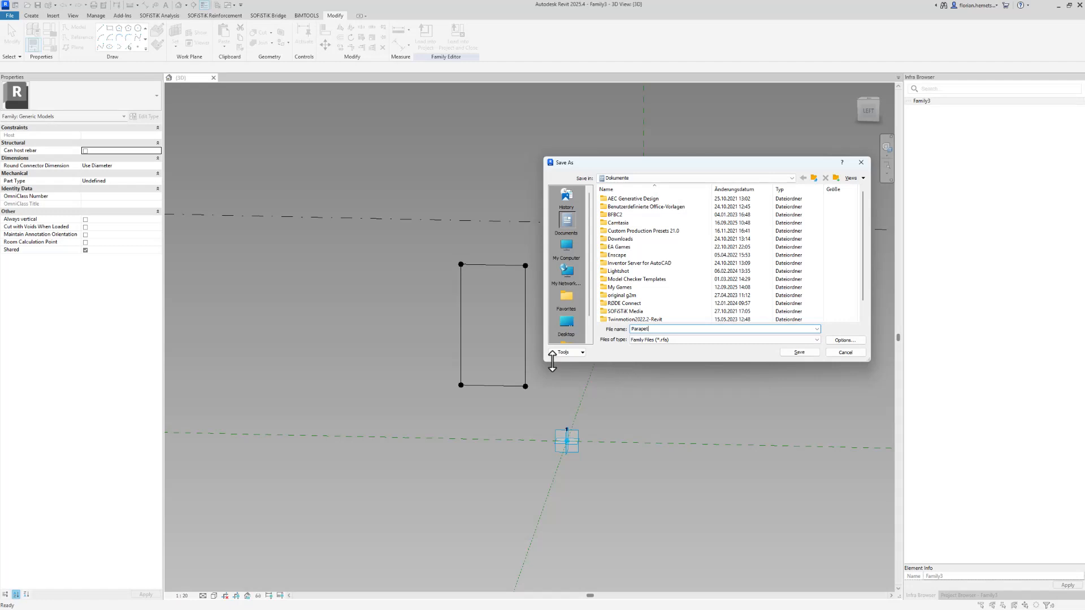
left_click(566, 322)
left_click(799, 352)
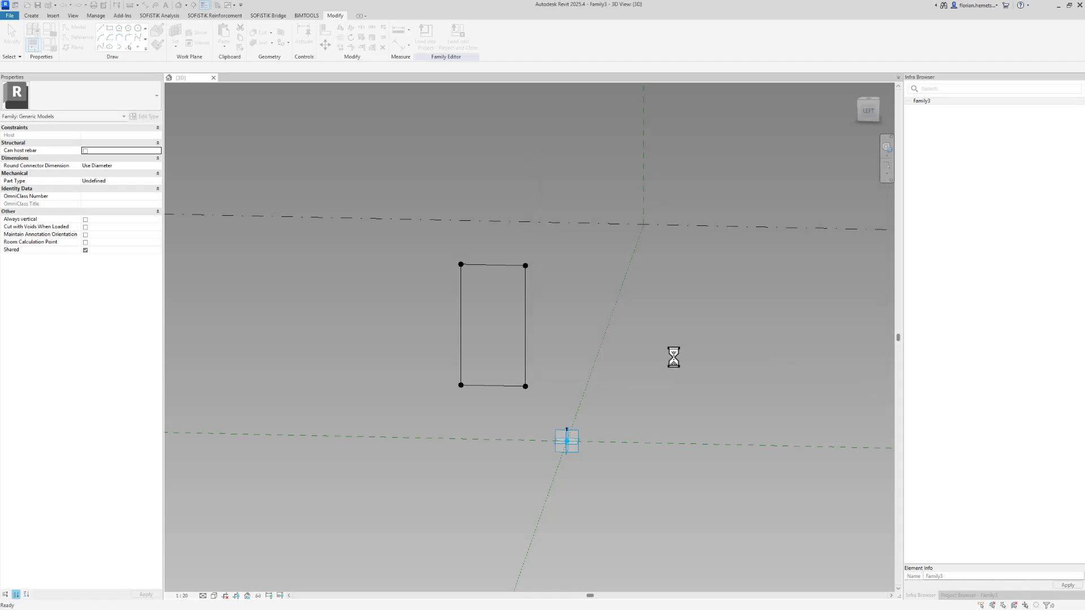
Select the whole rectangle as a chain and move it slightly lower and farther sideways from the adaptive point.
middle_click_drag(573, 387, 544, 384)
scroll(511, 364, "up", 2)
key("Tab")
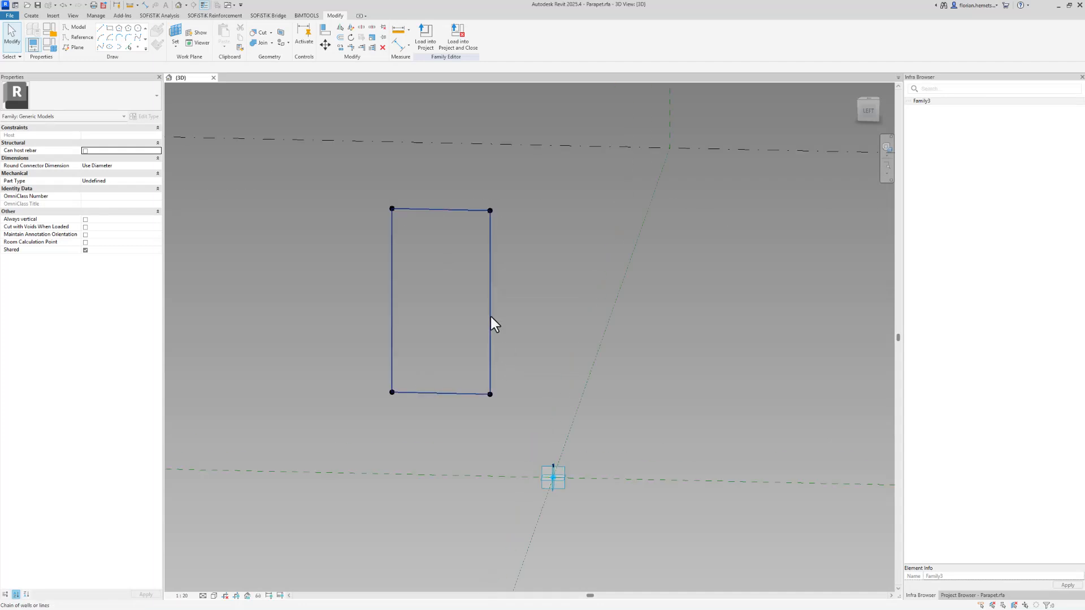
left_click(490, 313)
left_click(517, 282)
left_click_drag(360, 186, 399, 241)
Dissolve the rectangle's four model lines, keeping only its corner reference points.
key("Tab")
left_click(444, 210)
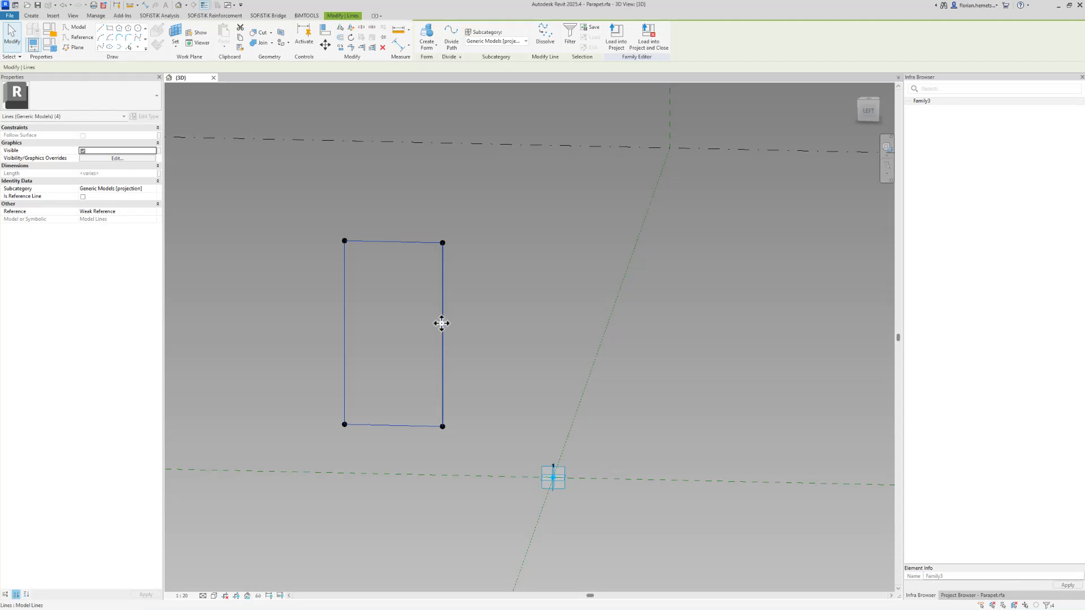
left_click(544, 35)
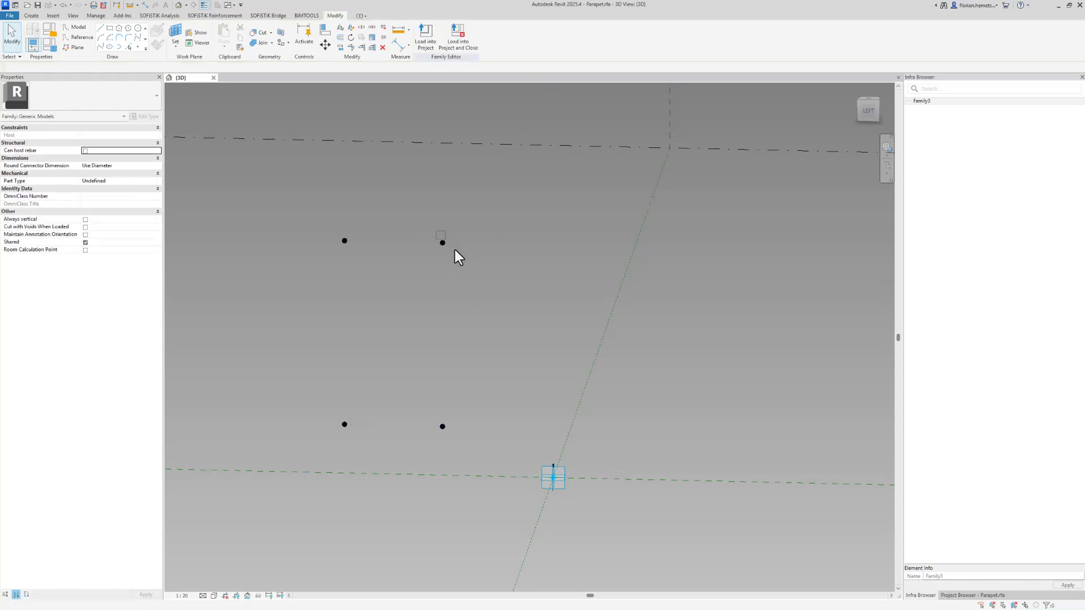
Lower the upper corner reference point farther from the adaptive point, bringing it closer to the point beneath it.
left_click(442, 243)
left_click(368, 213)
left_click_drag(298, 198, 487, 259)
left_click_drag(328, 213, 379, 272)
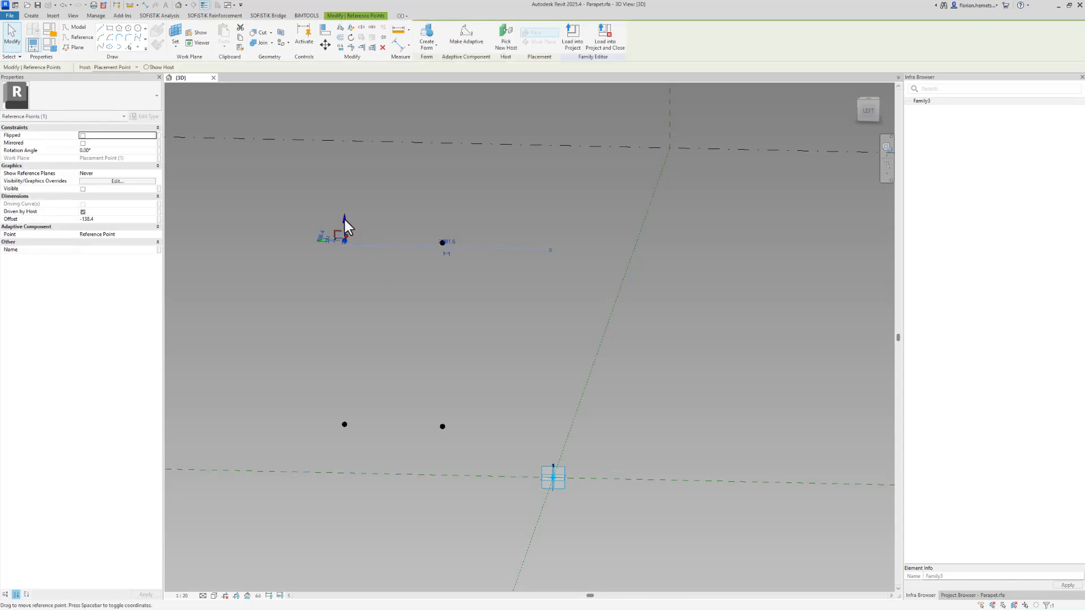
middle_click_drag(358, 262, 357, 300, "shift")
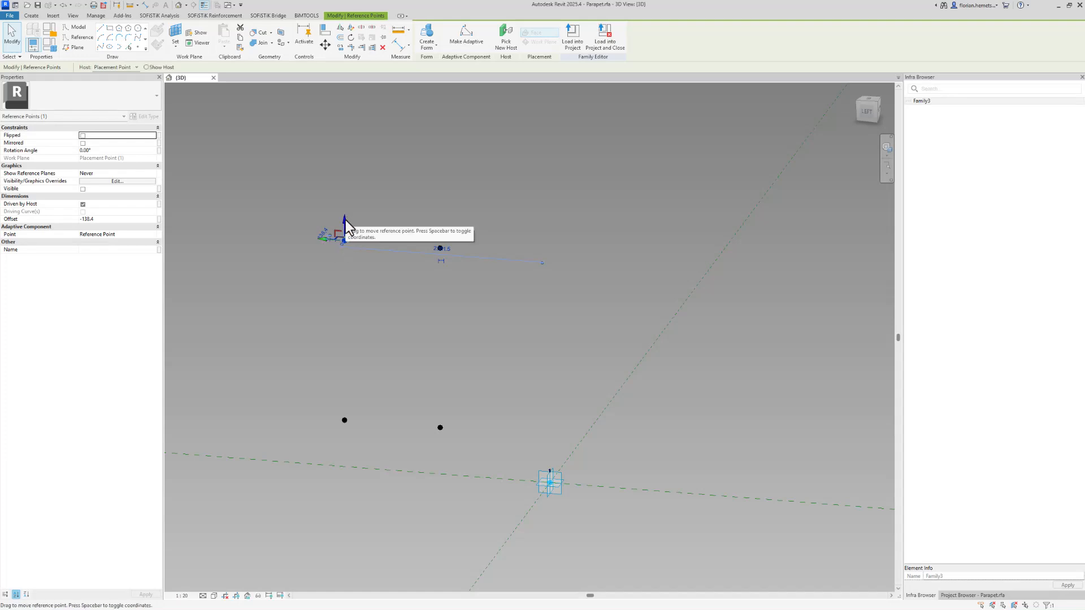
left_click_drag(344, 219, 345, 238)
middle_click_drag(351, 326, 317, 398, "shift")
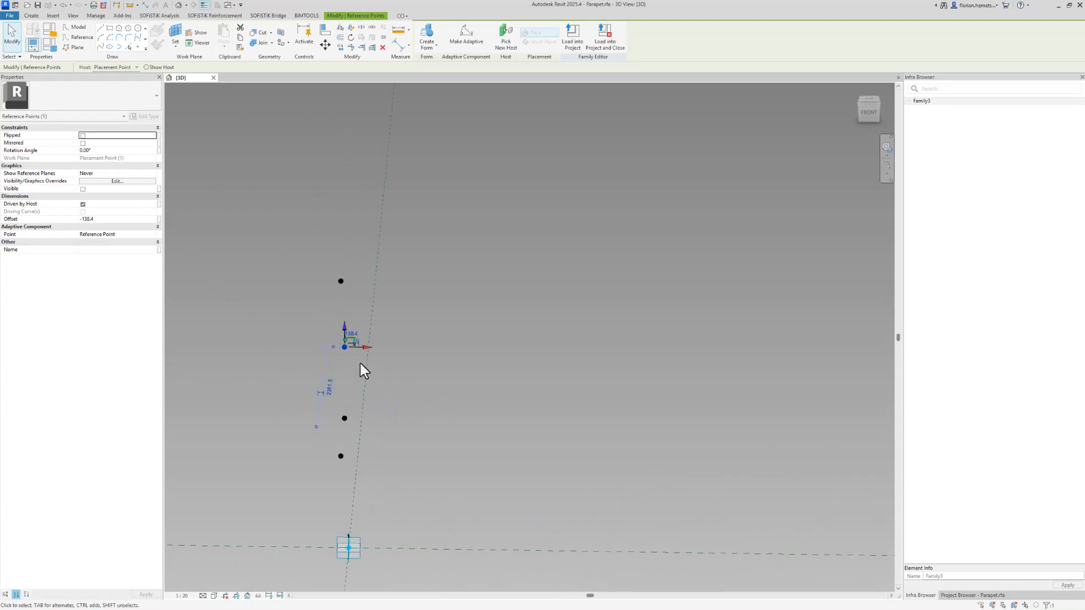
Move the remaining upper corner point down and sideways until it sits above the adaptive placement point.
middle_click_drag(385, 364, 380, 244, "shift")
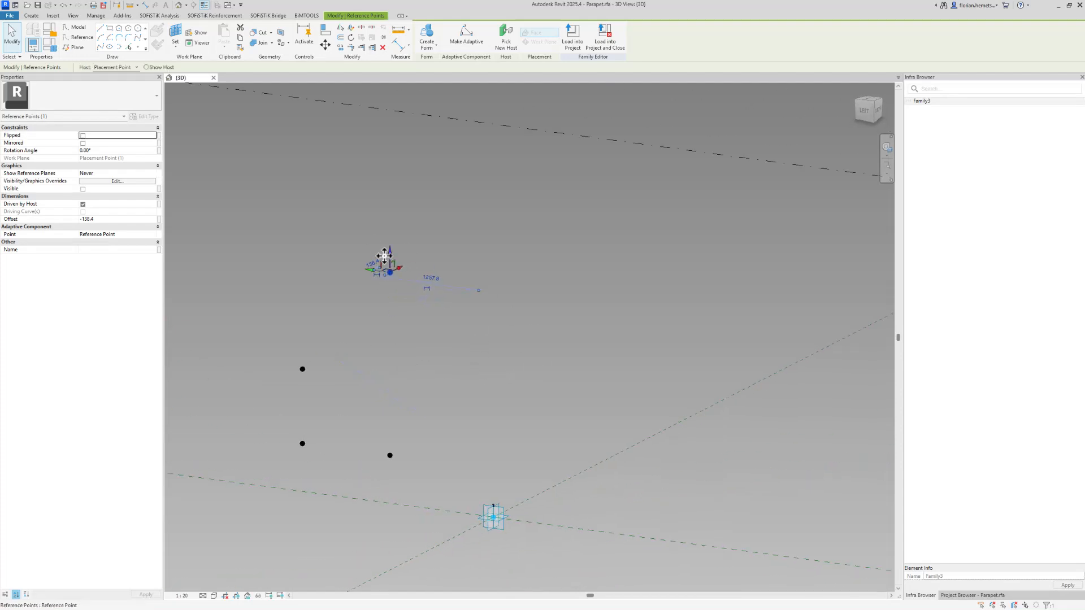
left_click_drag(380, 270, 486, 385)
middle_click_drag(497, 450, 591, 446)
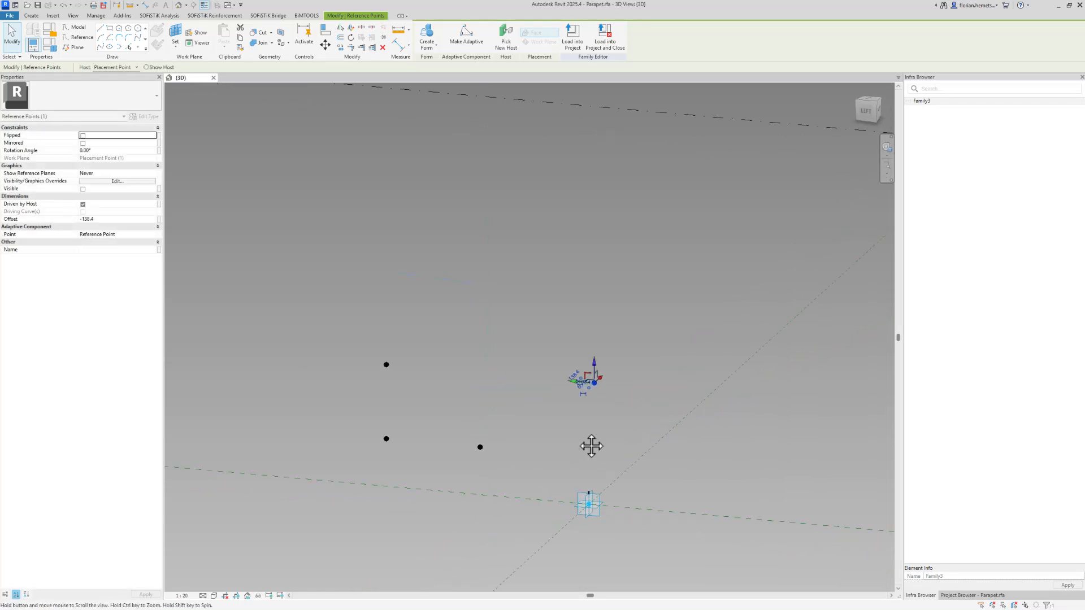
Set the work plane to the reference point above the adaptive point and host a new reference point on it.
left_click(176, 37)
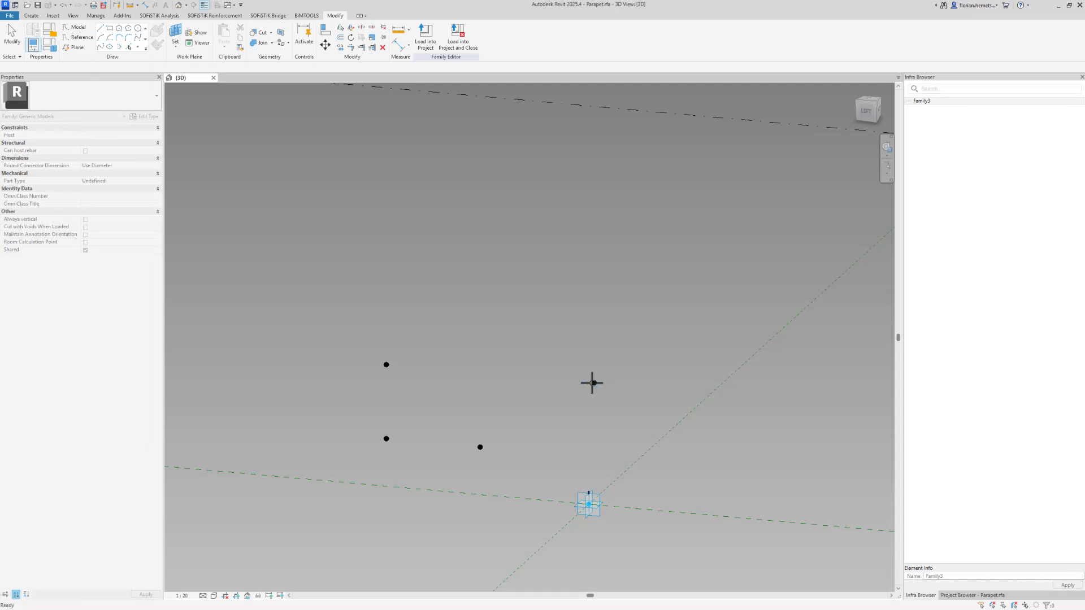
left_click(592, 382)
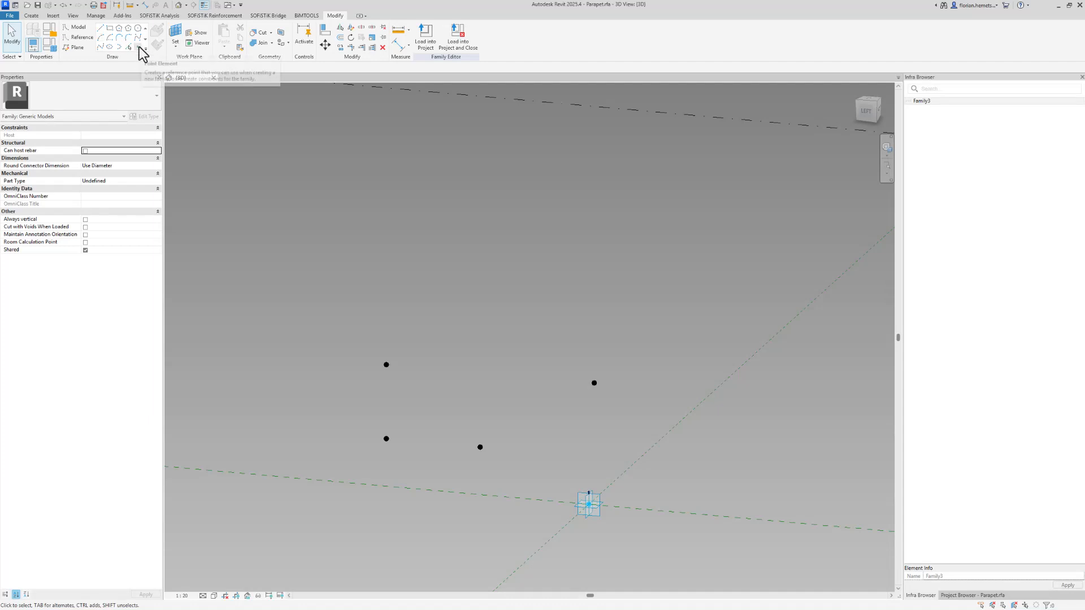
left_click(139, 48)
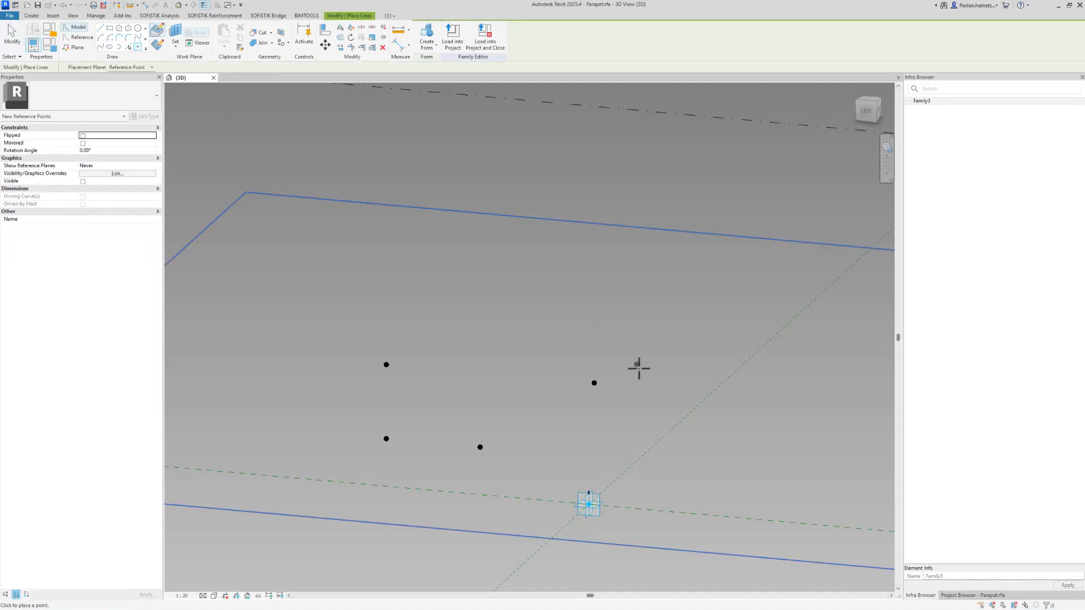
left_click(594, 384)
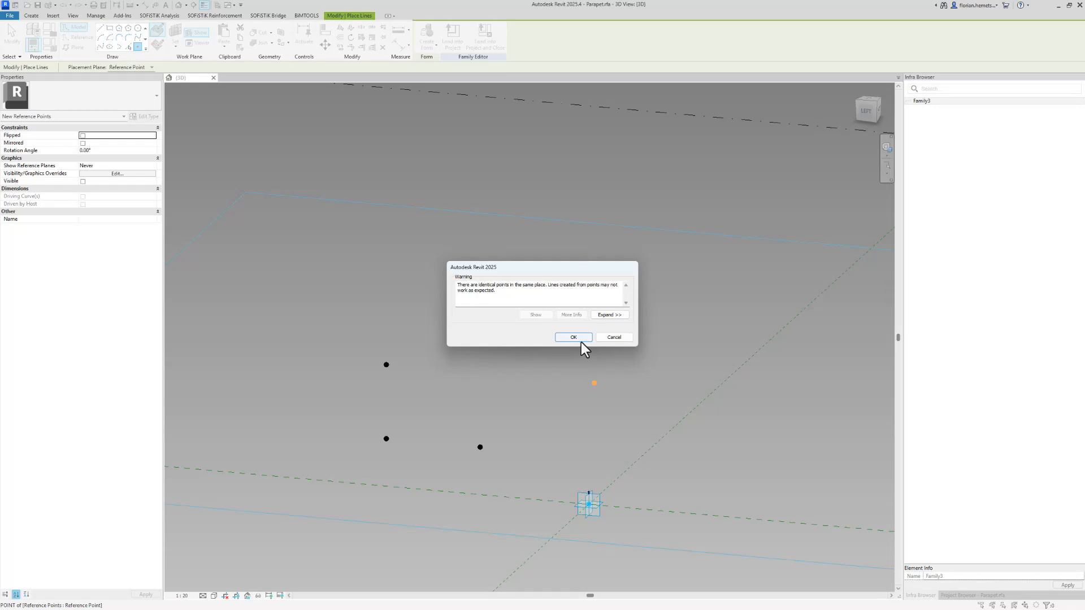
left_click(573, 338)
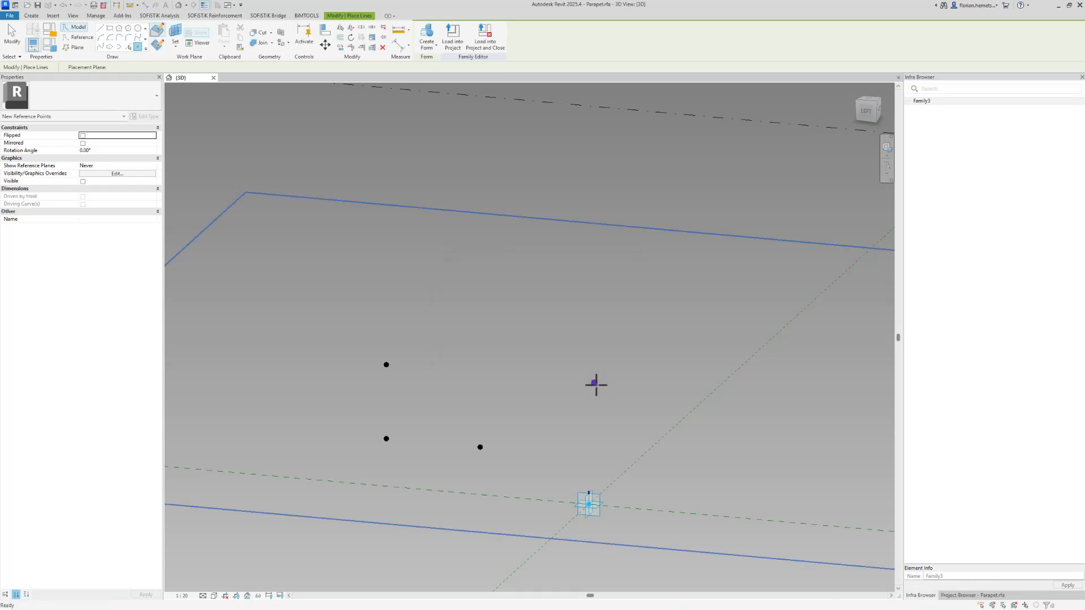
key("Escape")
key("Escape")
Set the new hosted reference point's offset to -200.
left_click(594, 383)
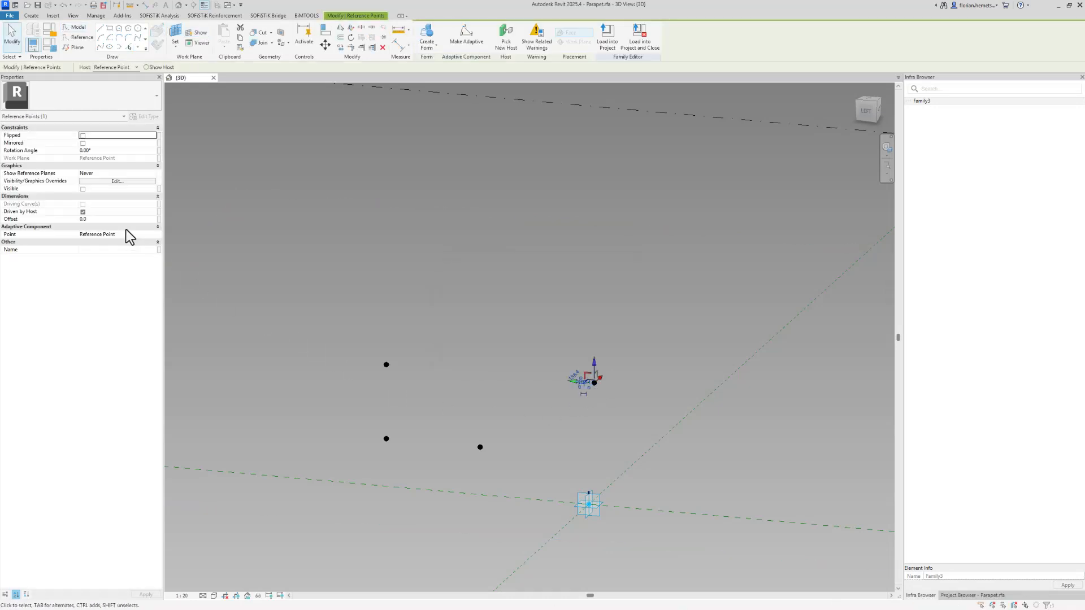
left_click(117, 219)
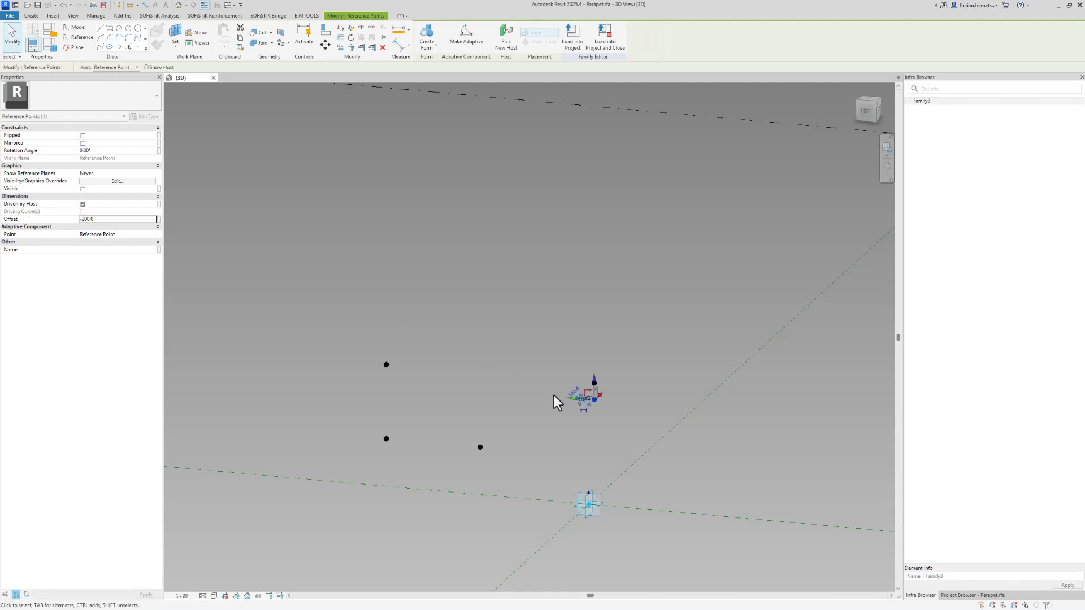
left_click(563, 423)
Set the work plane to the lower corner point nearer the adaptive point and host a new reference point on it.
middle_click_drag(595, 438, 677, 435)
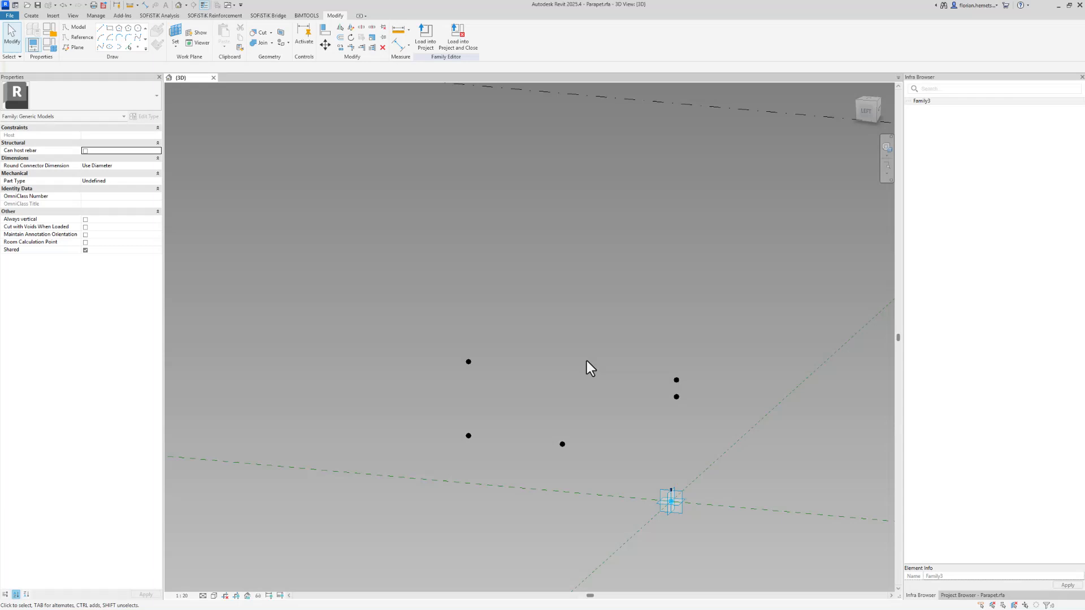
left_click(175, 37)
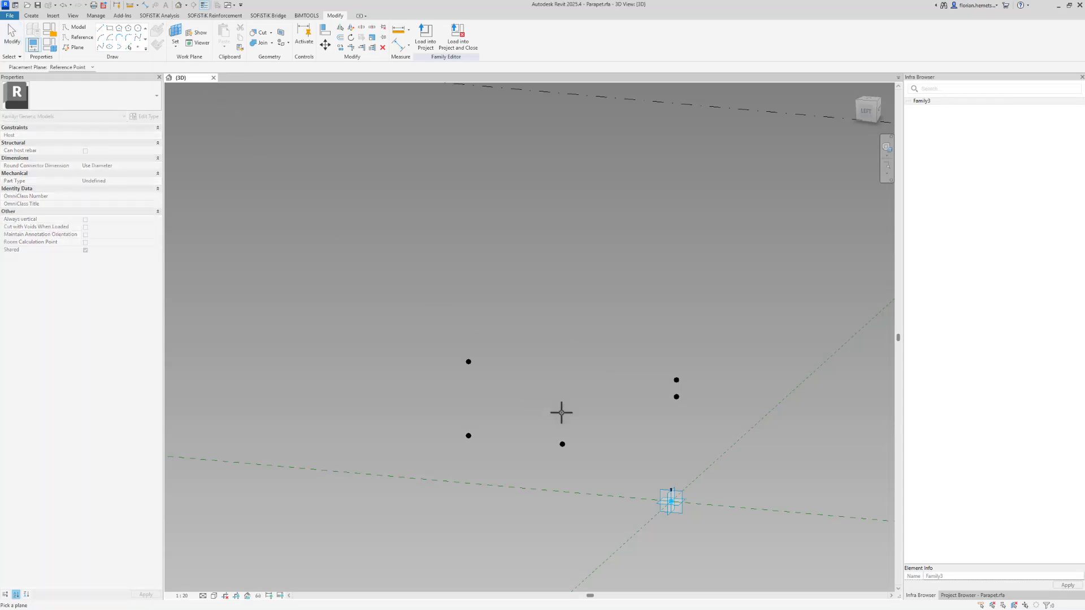
left_click(563, 444)
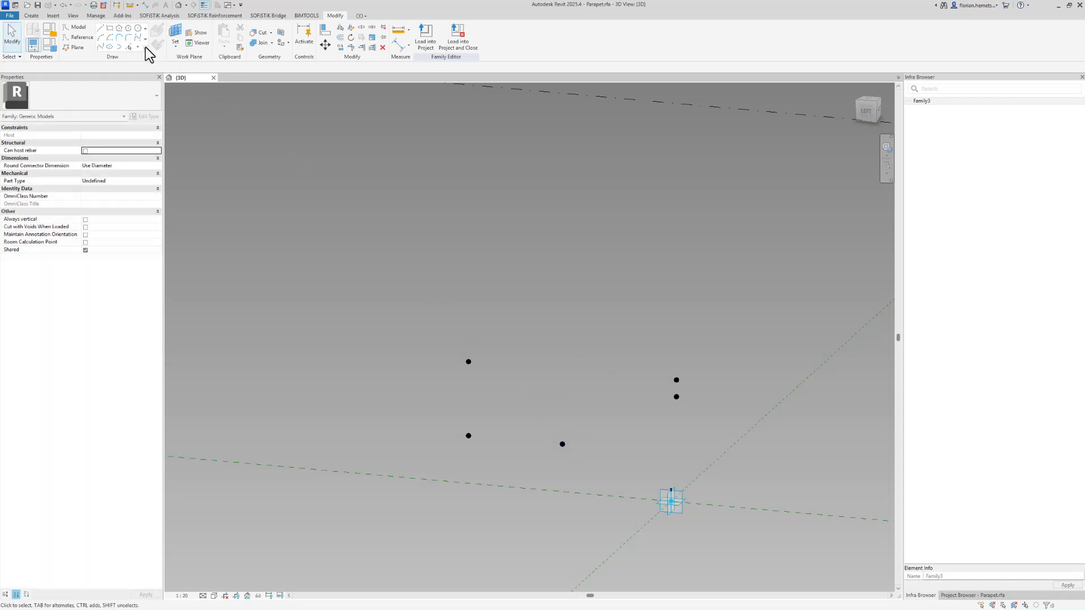
left_click(139, 46)
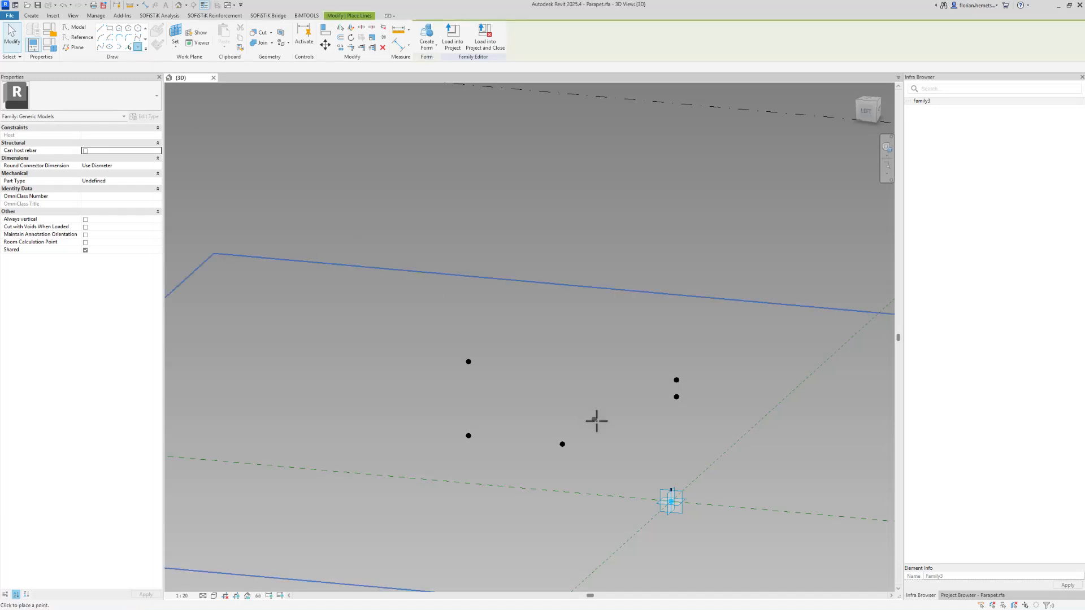
left_click(563, 444)
left_click(581, 336)
key("Escape")
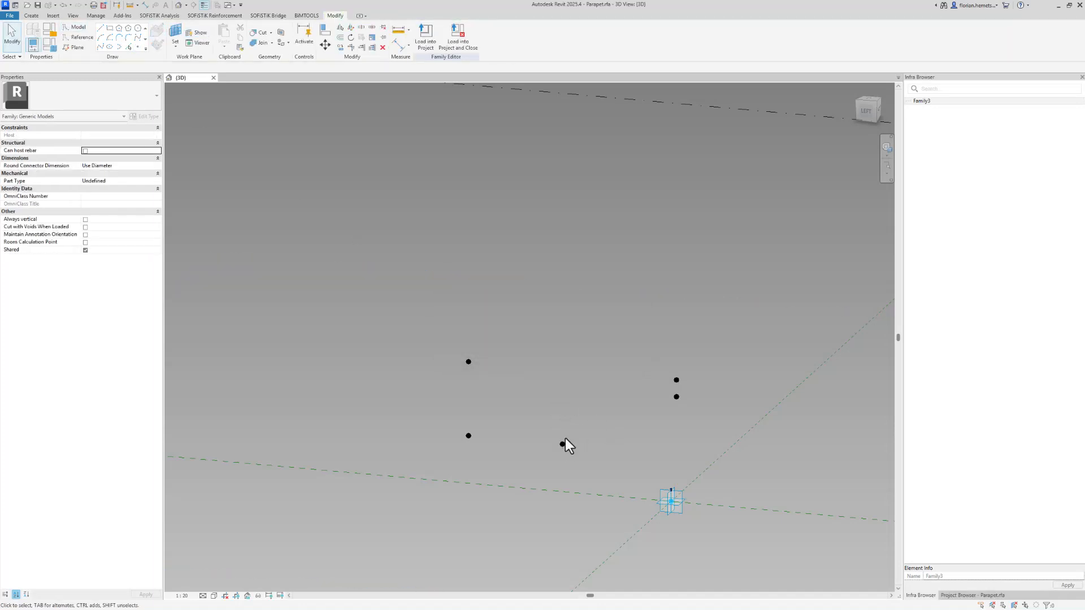
Raise the newly hosted reference point above its host to an offset of about 550.
left_click(561, 444)
left_click_drag(565, 430, 570, 377)
mouse_move(672, 452)
middle_mouse_down("shift")
mouse_move(682, 460)
mouse_move(700, 441)
mouse_move(656, 449)
middle_mouse_up("shift")
Shift the upper host point nearest the adaptive point horizontally toward the other points, carrying its hosted point along.
left_click(670, 385)
key("ctrl+Left")
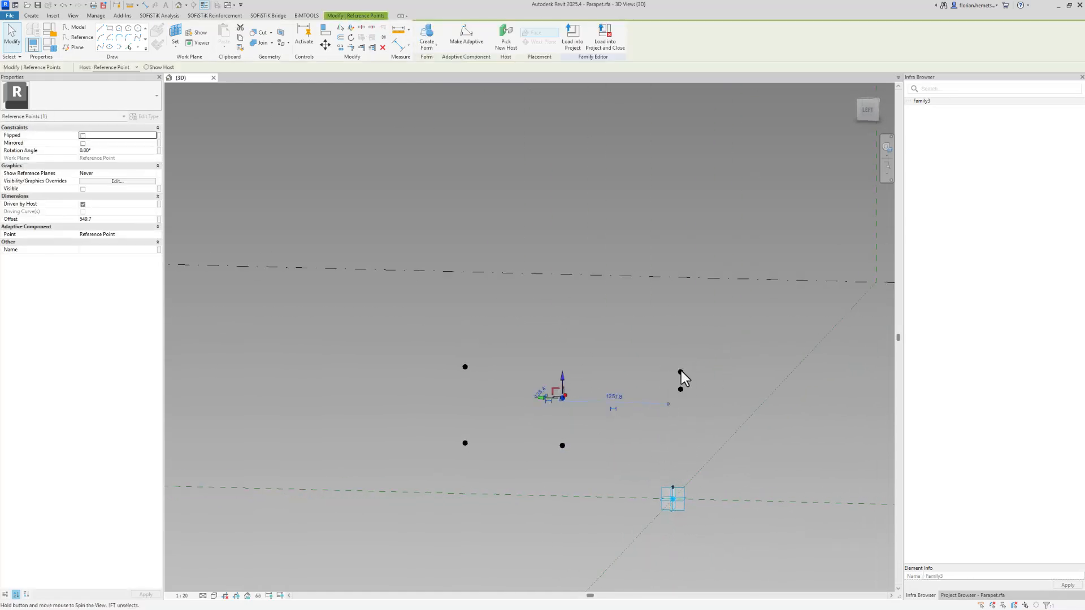
key("Escape")
left_click(680, 372)
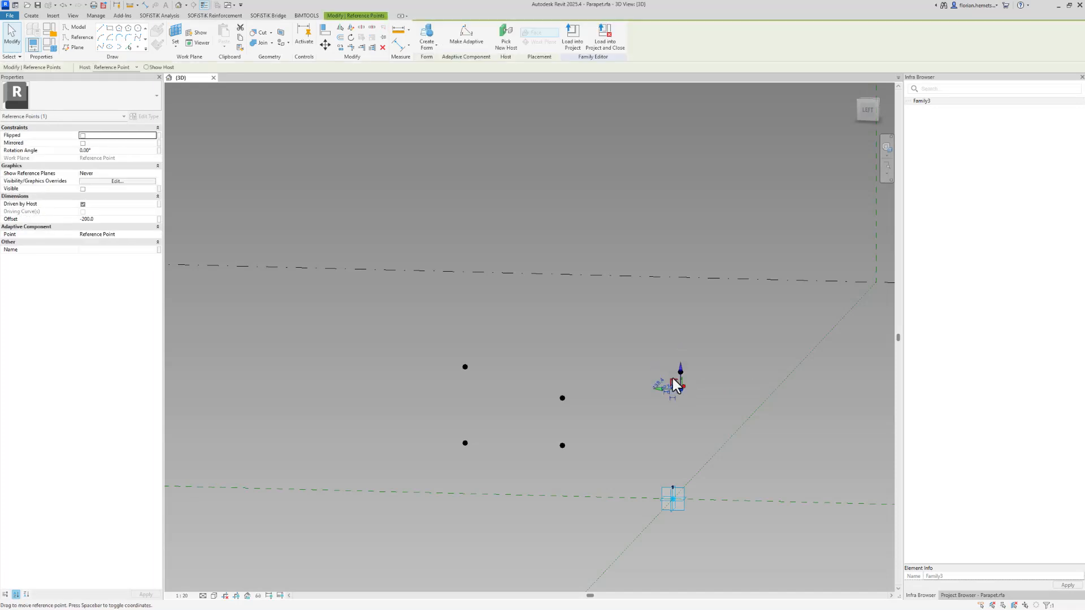
key("Escape")
left_click(682, 373)
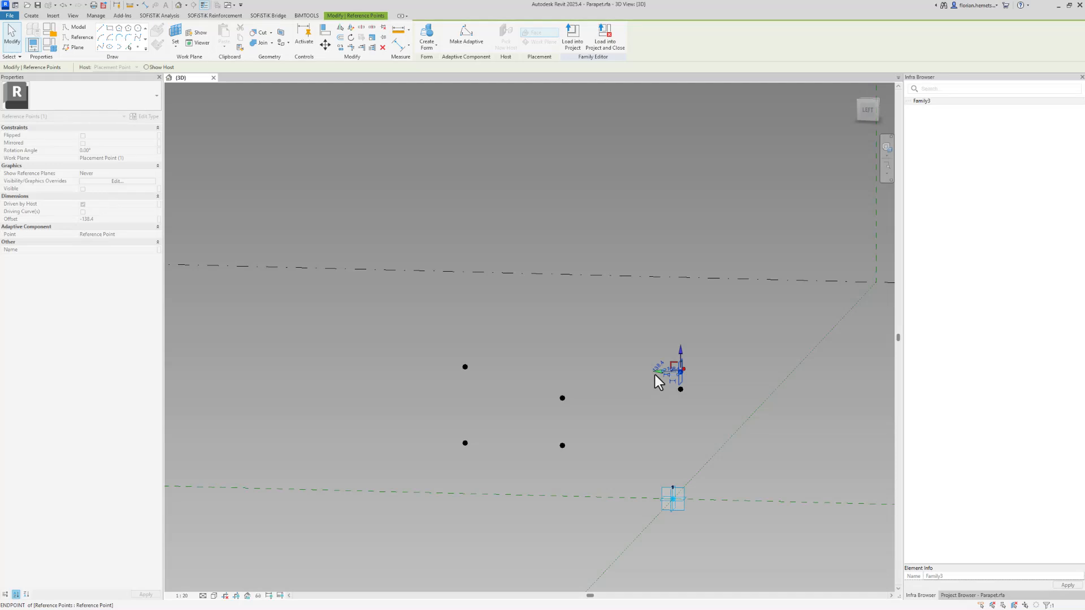
left_click_drag(656, 375, 582, 374)
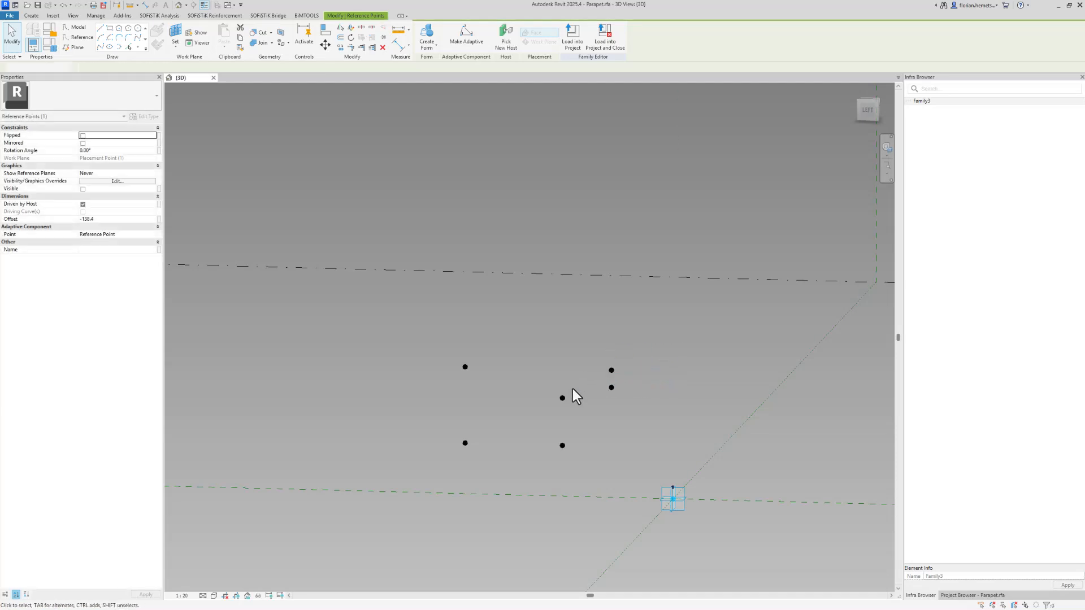
Lower the raised hosted point to an offset of about 279 and shift its lower host point farther from the adaptive point.
left_click(562, 397)
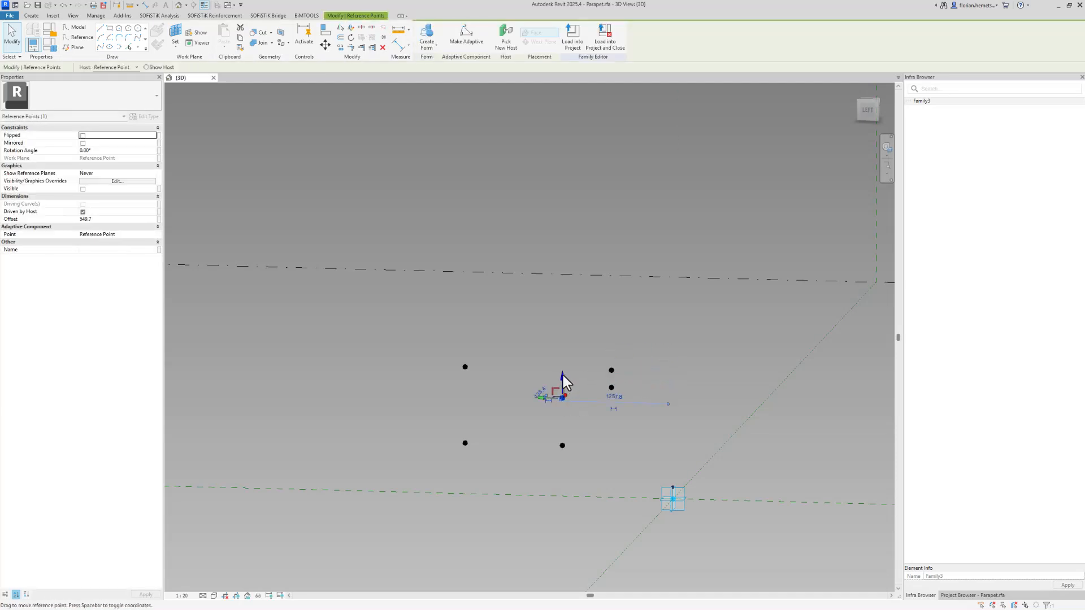
mouse_move(562, 380)
left_mouse_down()
mouse_move(567, 408)
mouse_move(569, 398)
left_mouse_up()
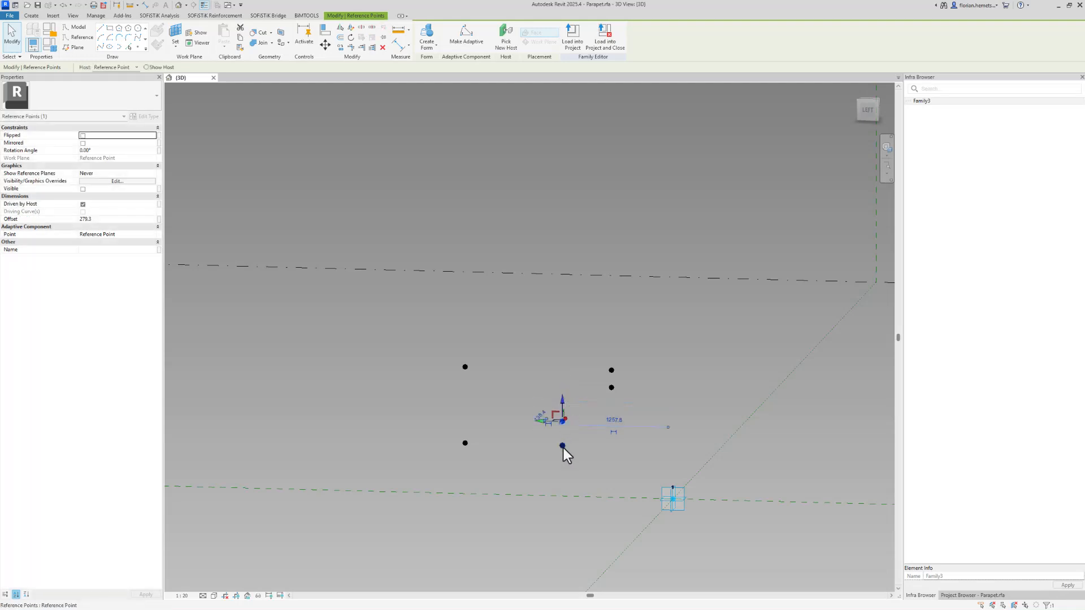
left_click(563, 445)
left_click_drag(542, 445, 504, 444)
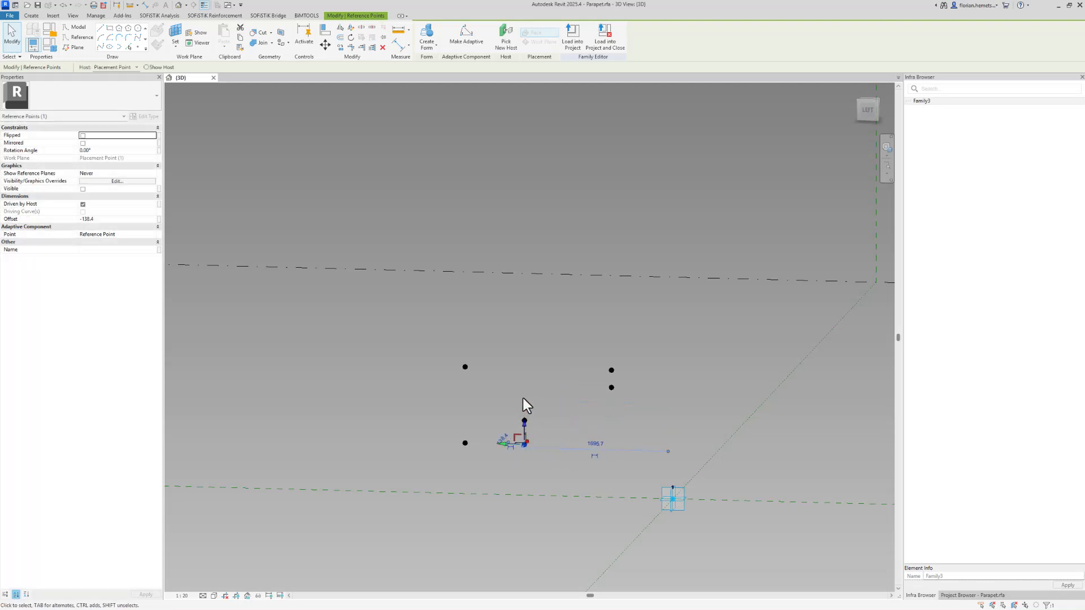
Connect the two lowest reference points with a Spline Through Points line as the profile's bottom edge.
scroll(497, 455, "up", 3)
left_click(519, 472)
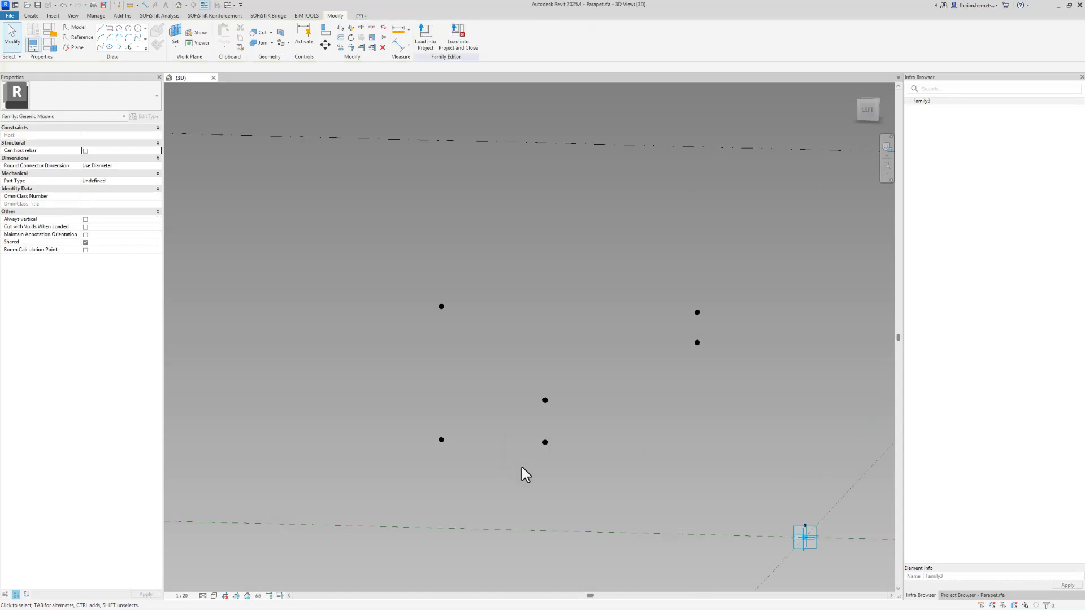
middle_click_drag(528, 471, 573, 479, "shift")
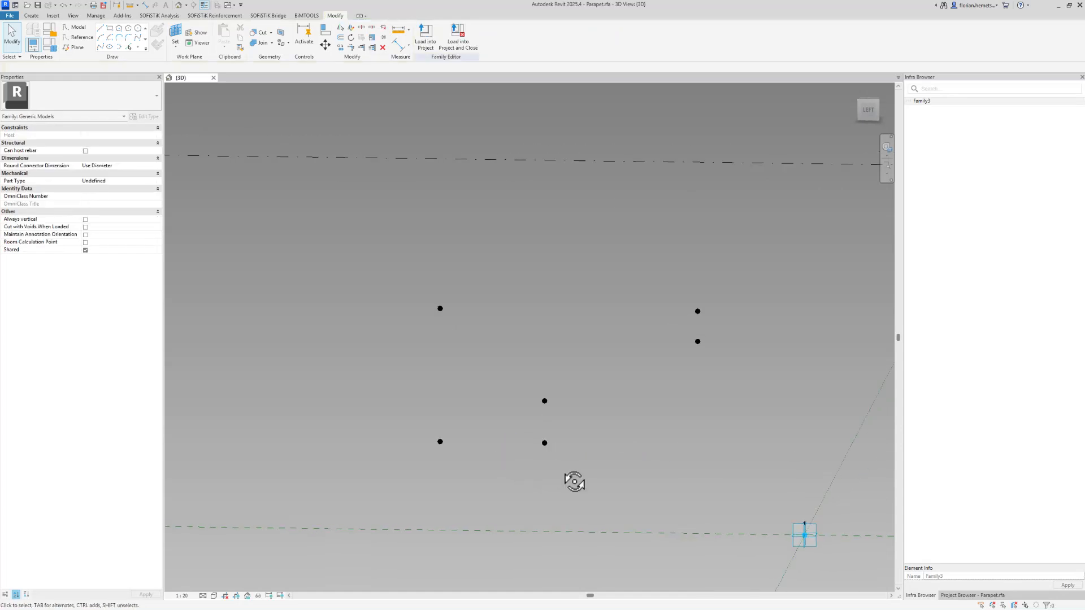
left_click(541, 443)
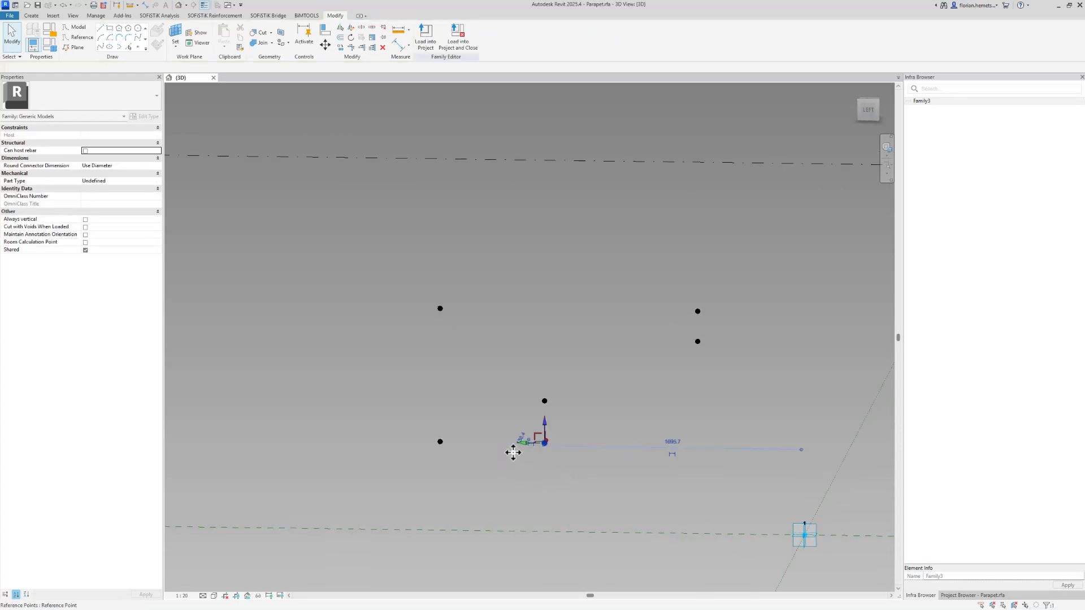
left_click(440, 441)
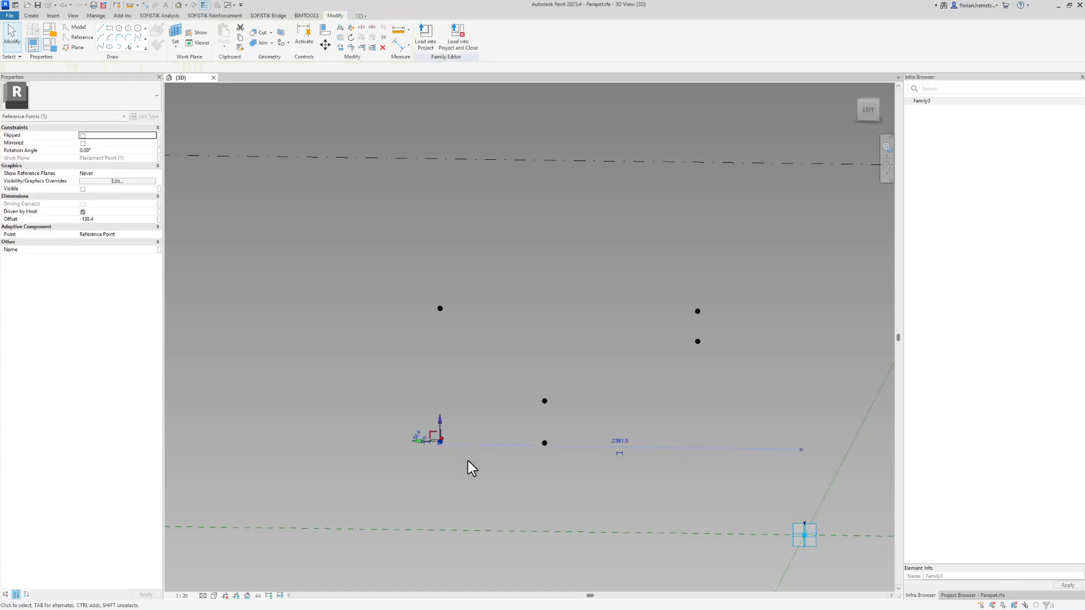
left_click(520, 460)
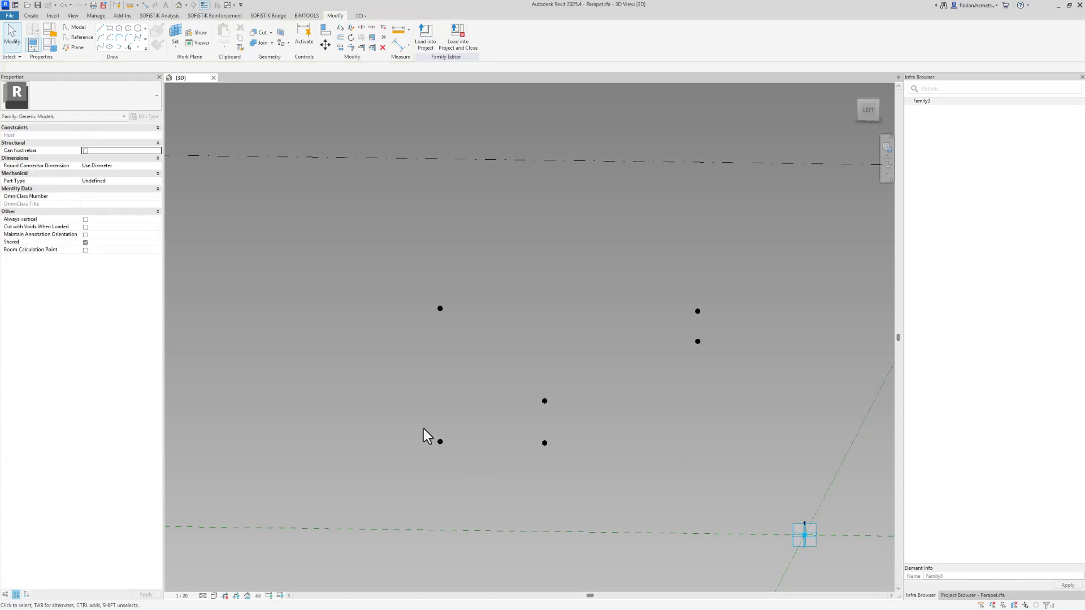
left_click_drag(422, 428, 587, 476)
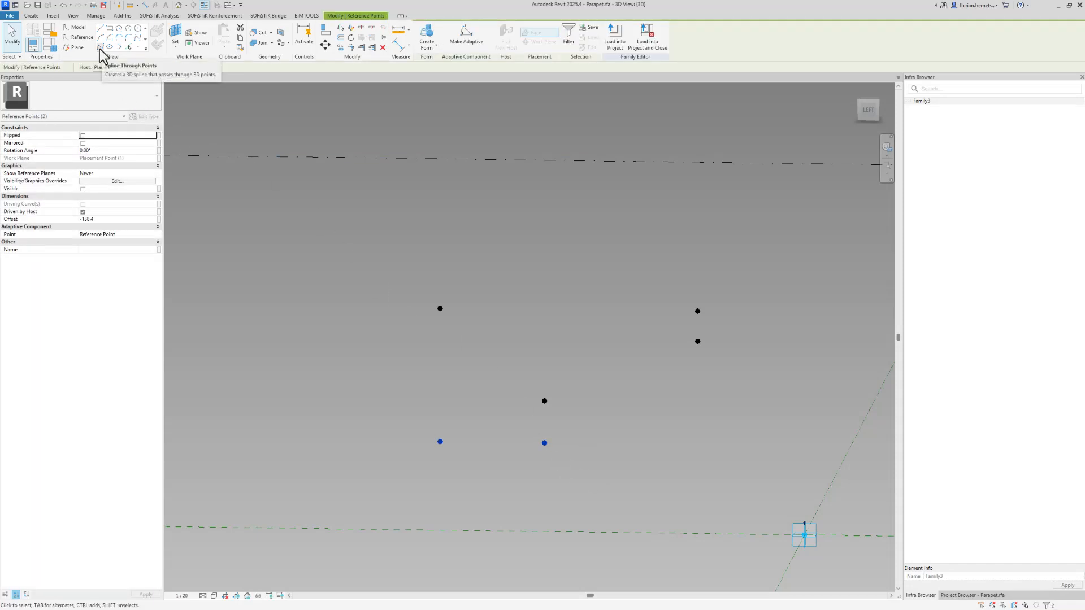
left_click(101, 49)
Draw the profile's outer vertical edge, top edge and short inner vertical edge as point-based splines through the matching point pairs.
left_click_drag(361, 236, 455, 452)
left_click(101, 49)
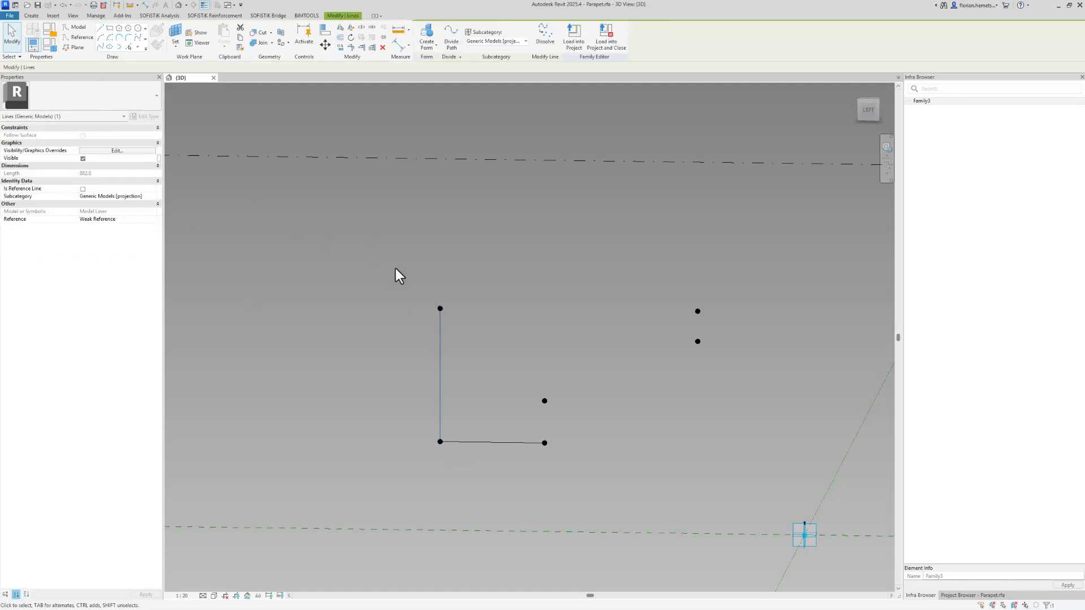
mouse_move(390, 261)
left_mouse_down()
mouse_move(720, 313)
mouse_move(718, 368)
left_mouse_up()
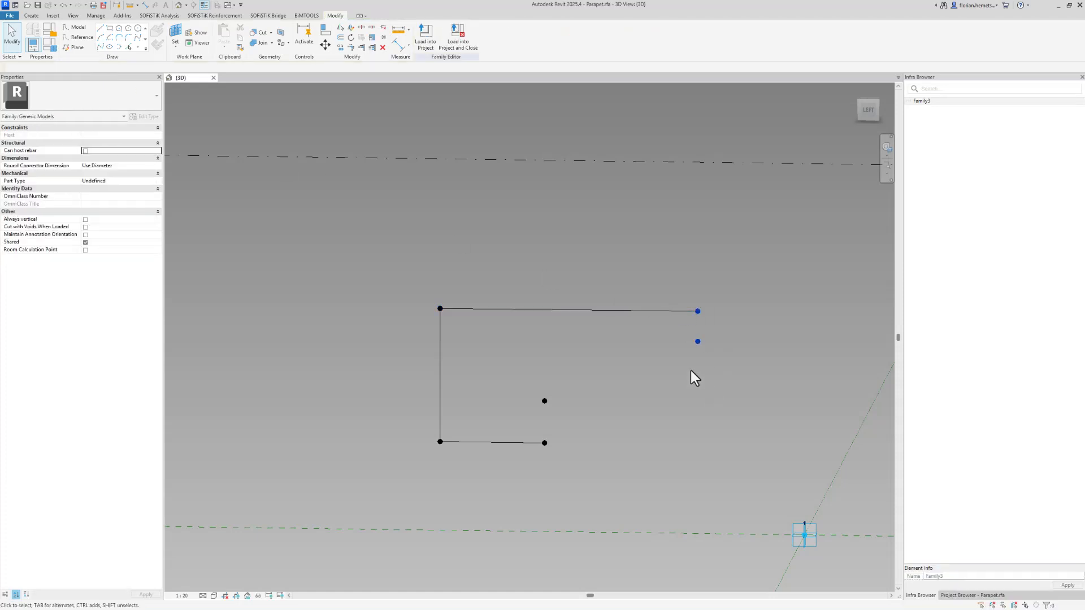
left_click(100, 50)
Close the profile outline with point-based splines for the sloping underside and the lower inner vertical edge.
left_click(531, 357)
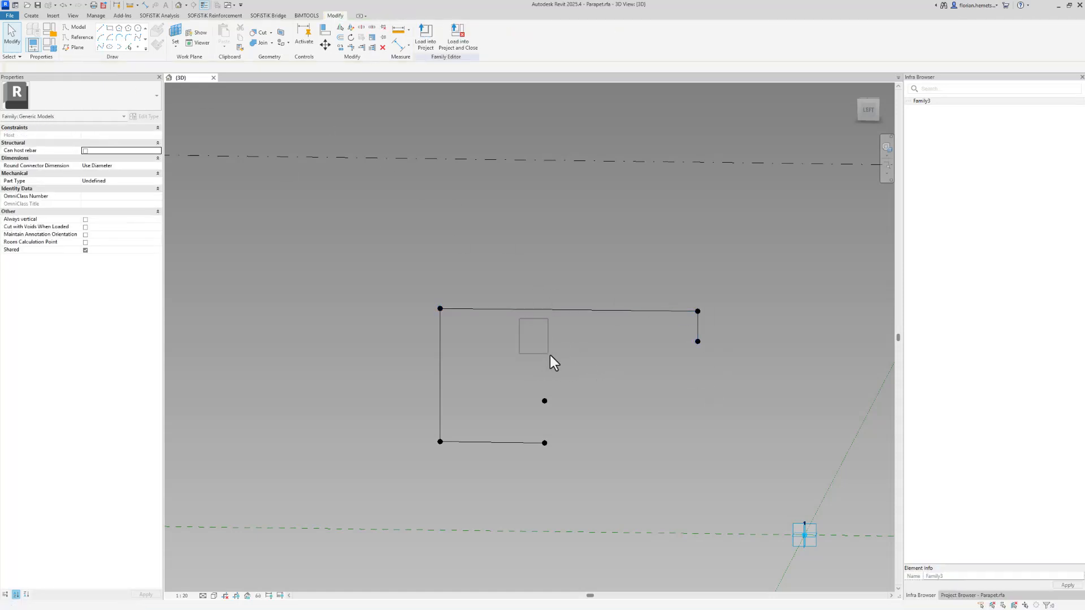
left_click_drag(550, 355, 737, 406)
left_click(100, 47)
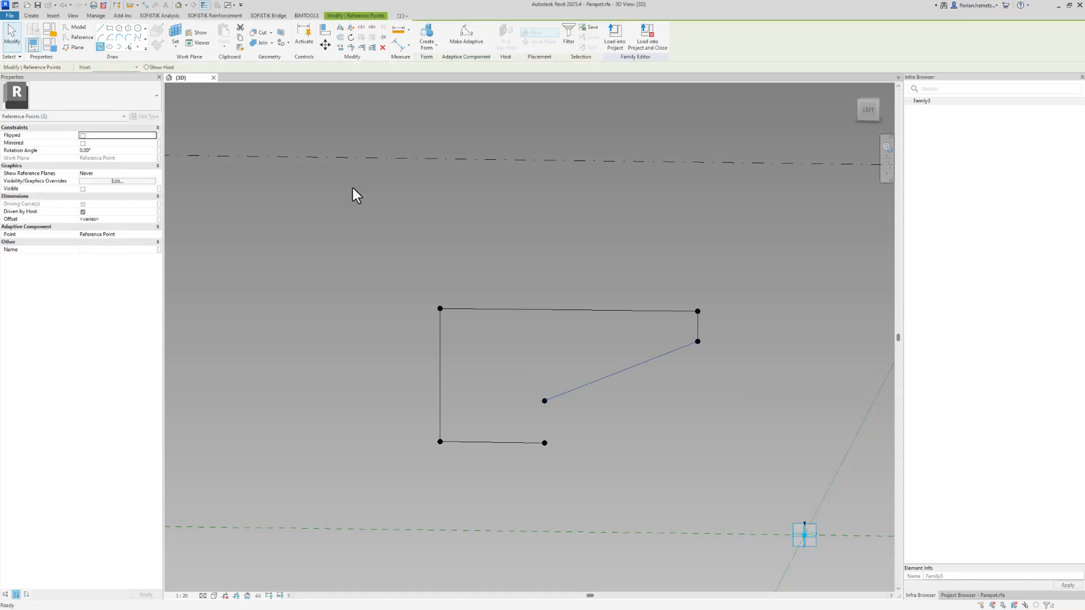
left_click_drag(513, 365, 564, 460)
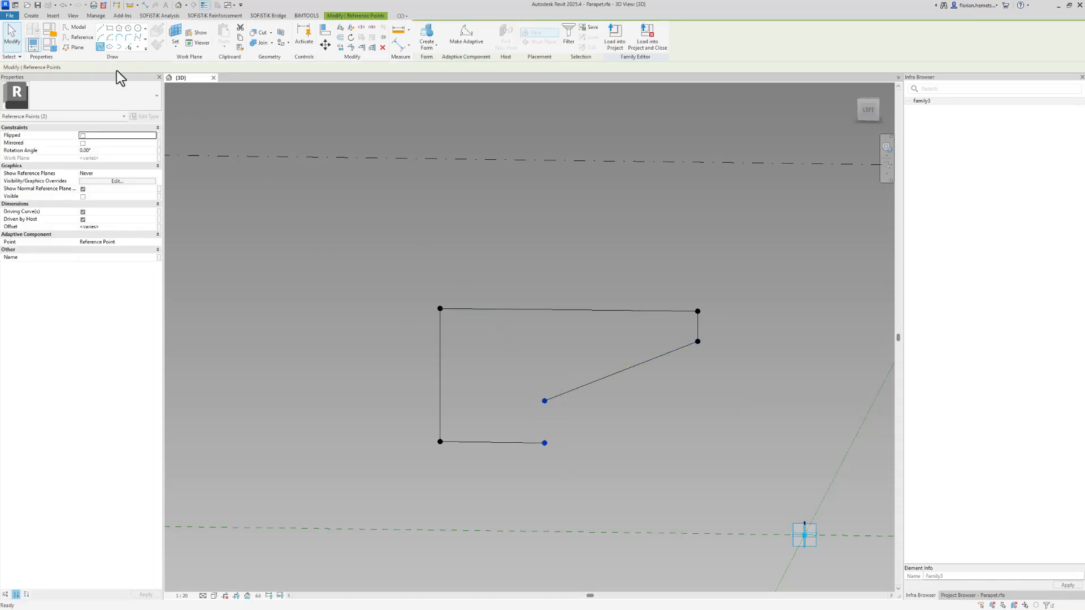
left_click(100, 47)
left_click(564, 362)
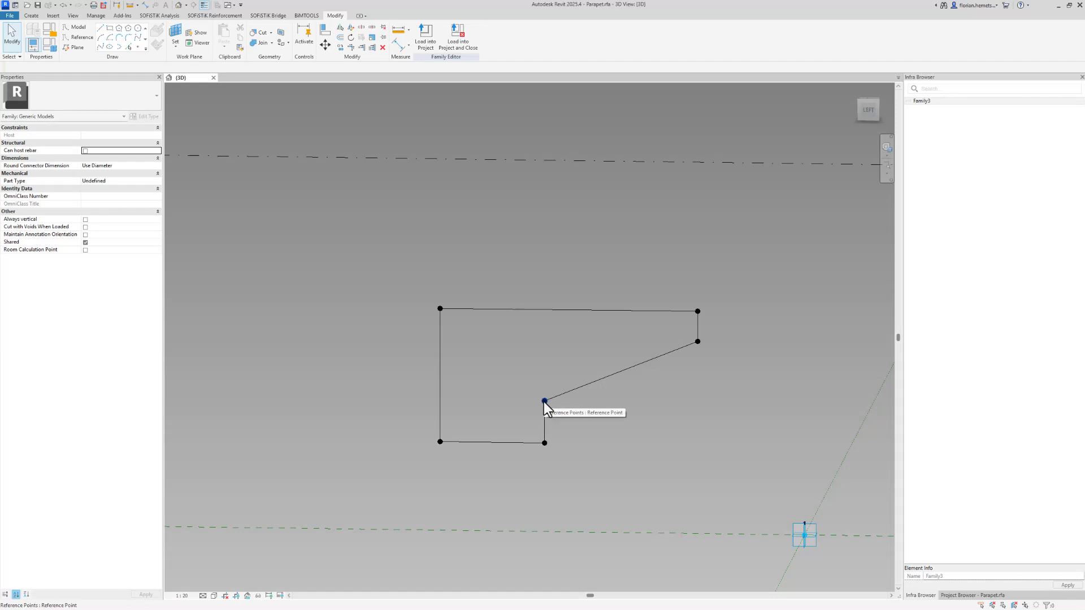
Raise the inner corner point and slightly lower the short edge's bottom point so the overhang's underside runs nearly level.
left_click(544, 402)
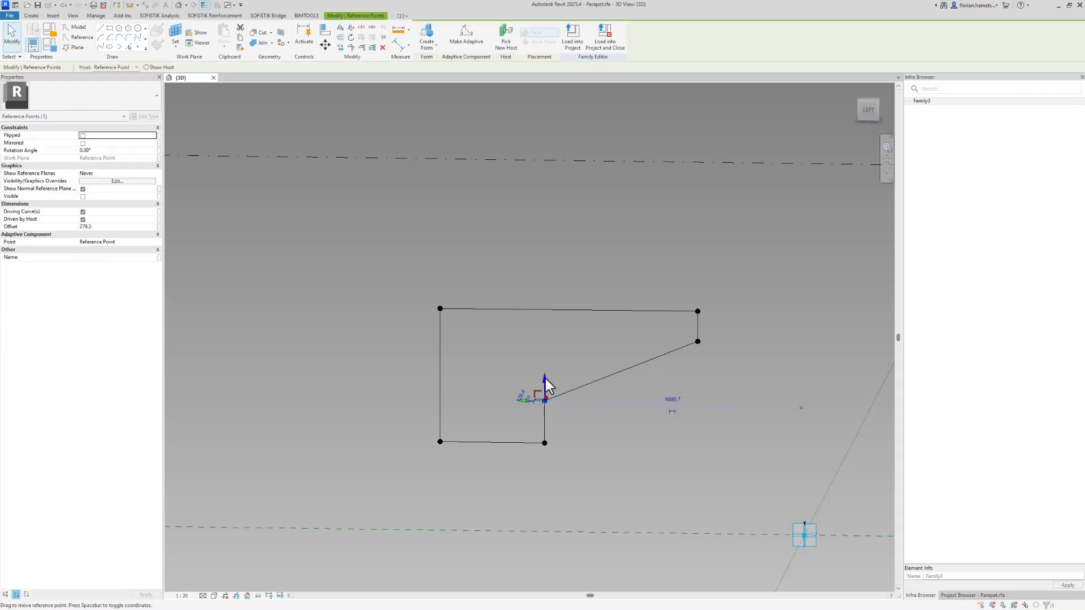
left_click_drag(547, 387, 549, 323)
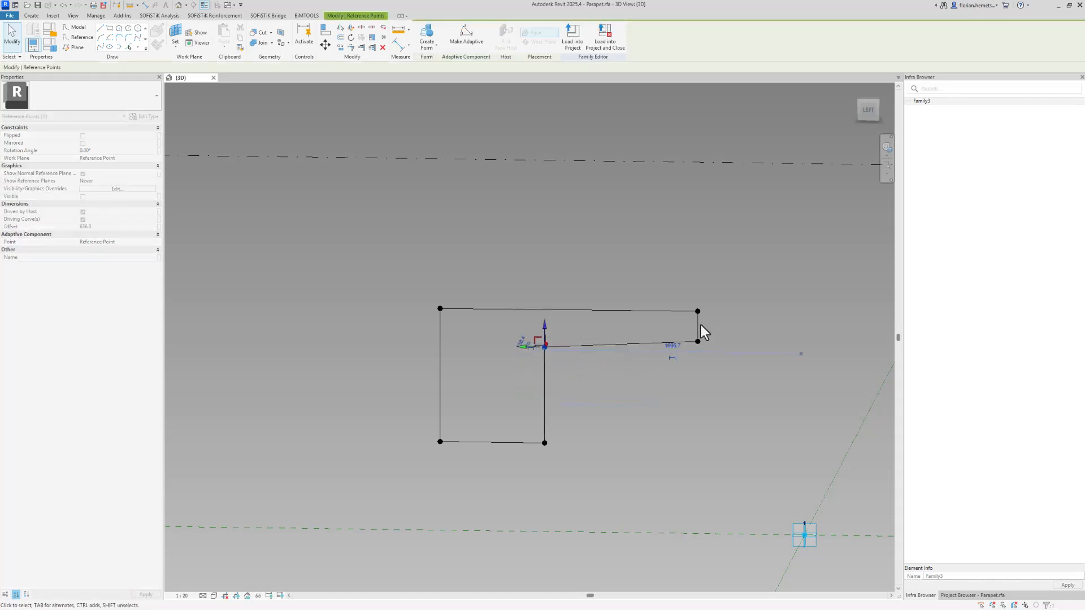
left_click(698, 342)
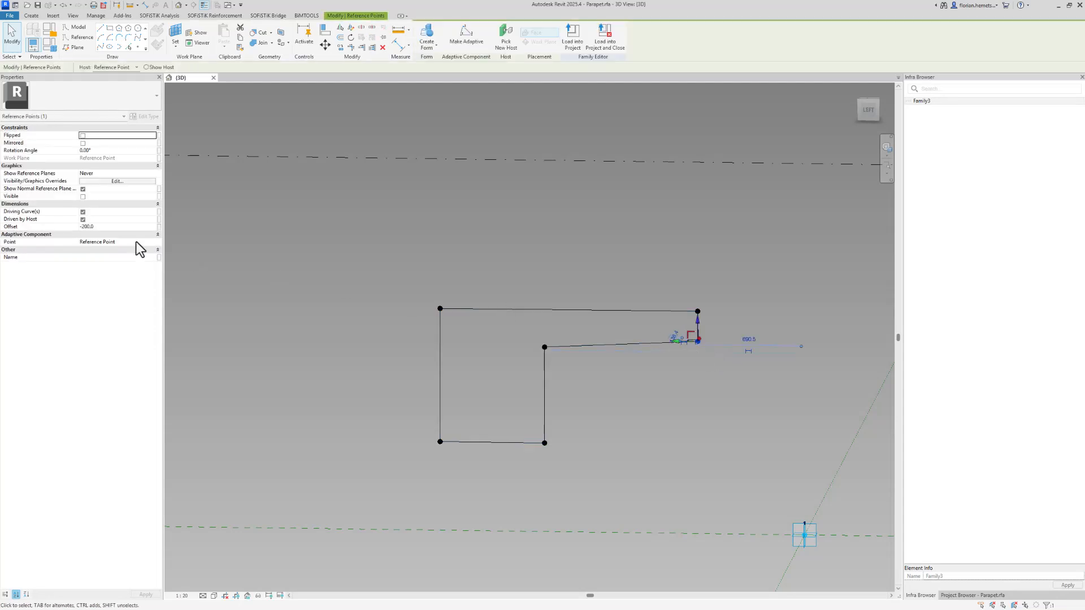
mouse_move(700, 320)
left_mouse_down()
mouse_move(699, 352)
mouse_move(701, 335)
left_mouse_up()
left_click(650, 410)
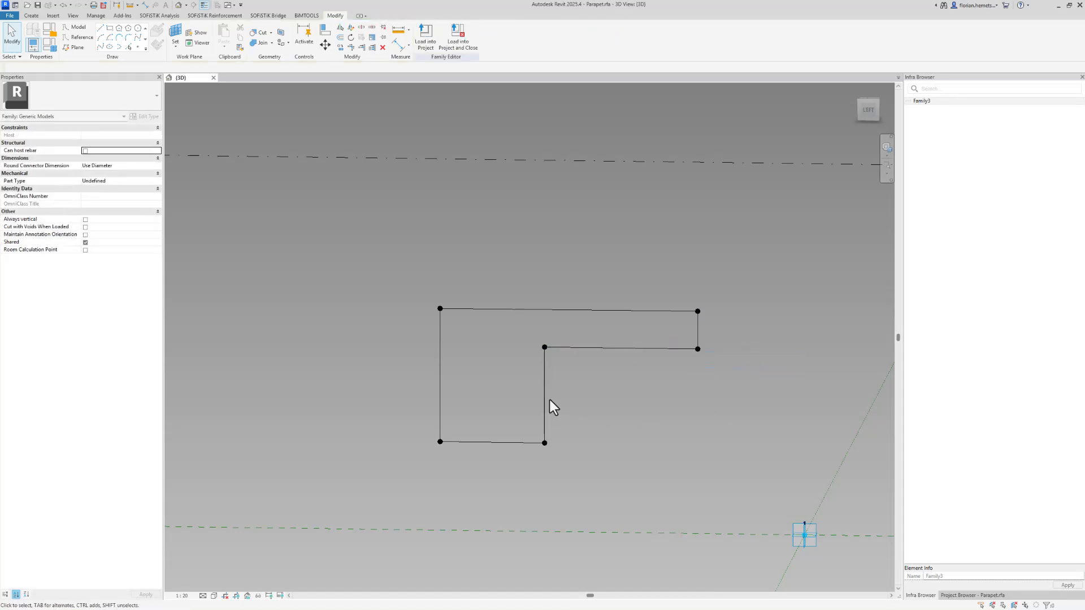
scroll(347, 364, "down", 2)
middle_click_drag(647, 398, 632, 403)
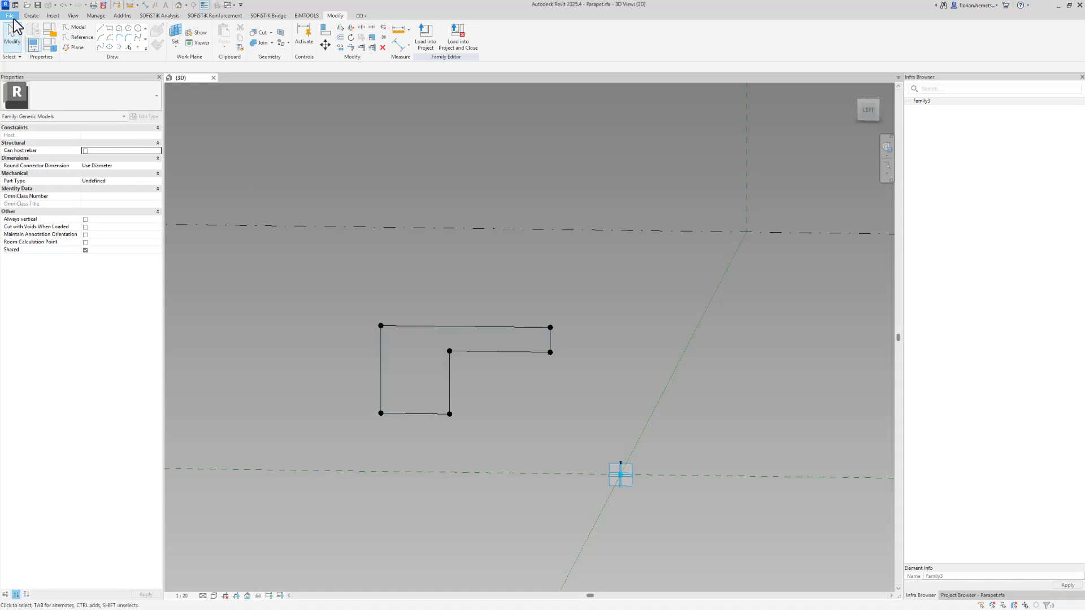
Create a new project, open its default 3D view and close the Level 0 floor plan.
left_click(14, 19)
mouse_move(35, 50)
left_click(72, 51)
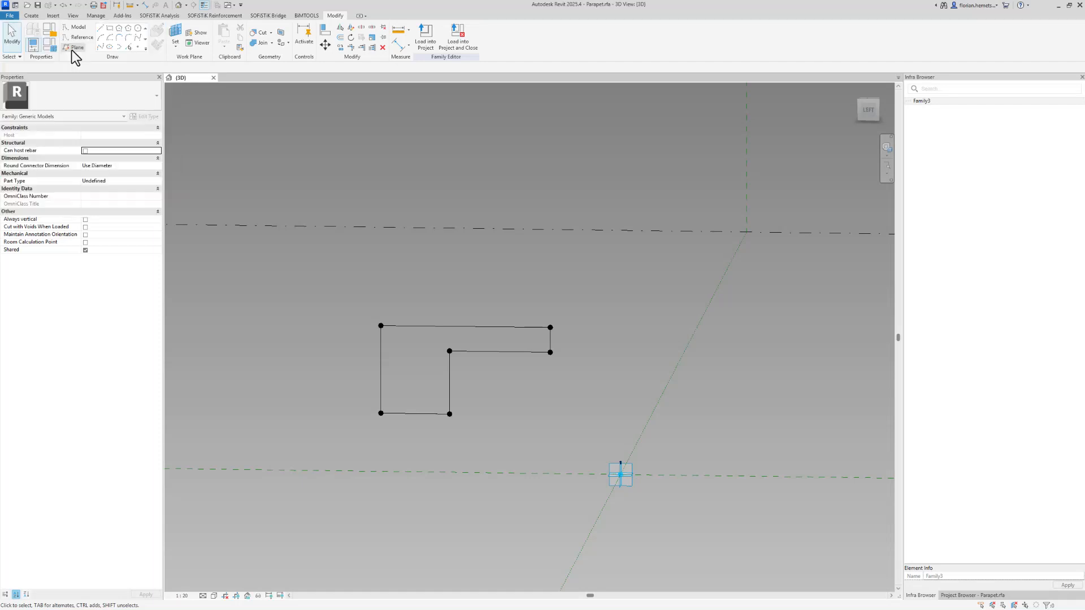
left_click(498, 334)
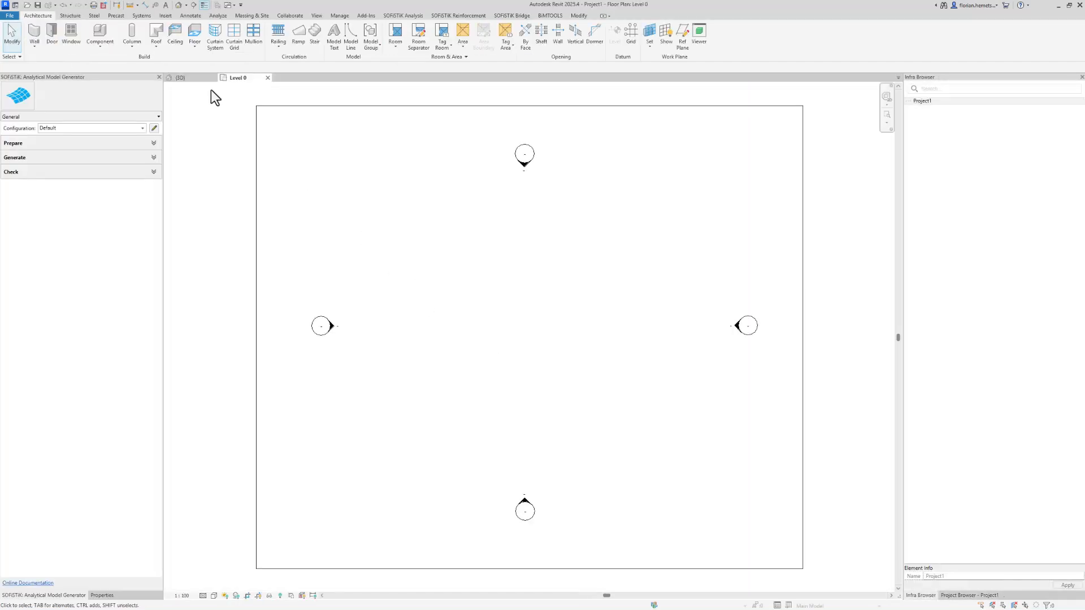
left_click(178, 6)
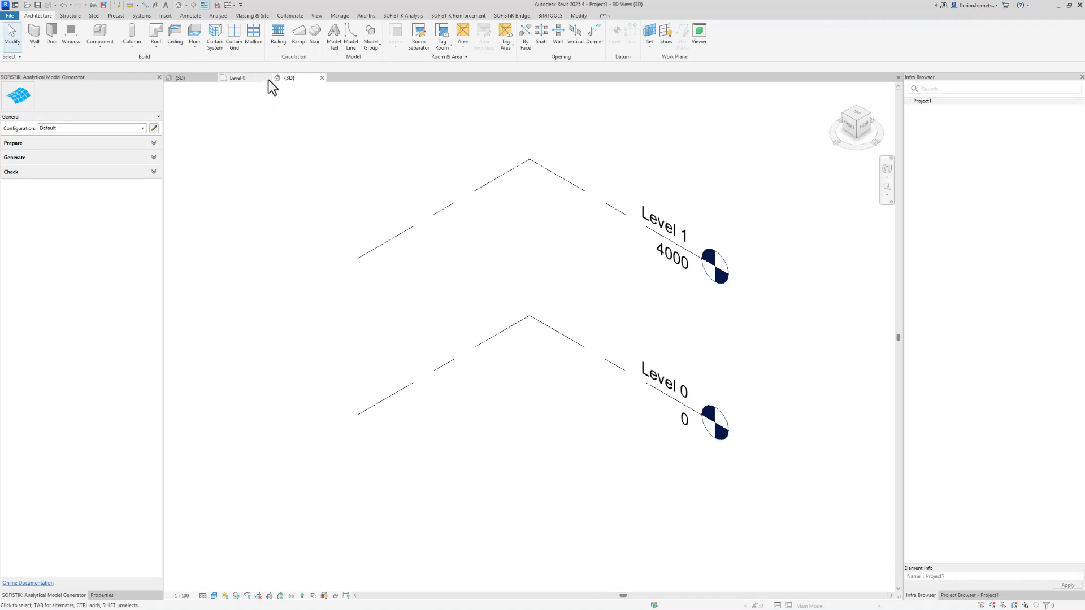
left_click(268, 78)
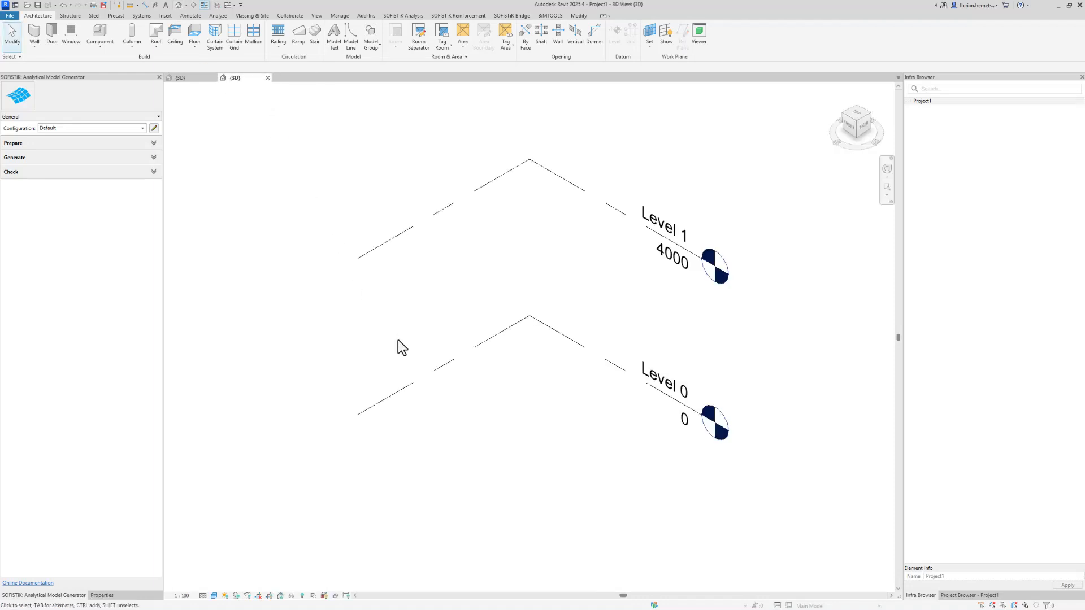
Create a SOFiSTiK Bridge axis with the preset 30000 line, 60000 clothoid and 60000 arc of radius 450000, and show its properties.
left_click(526, 16)
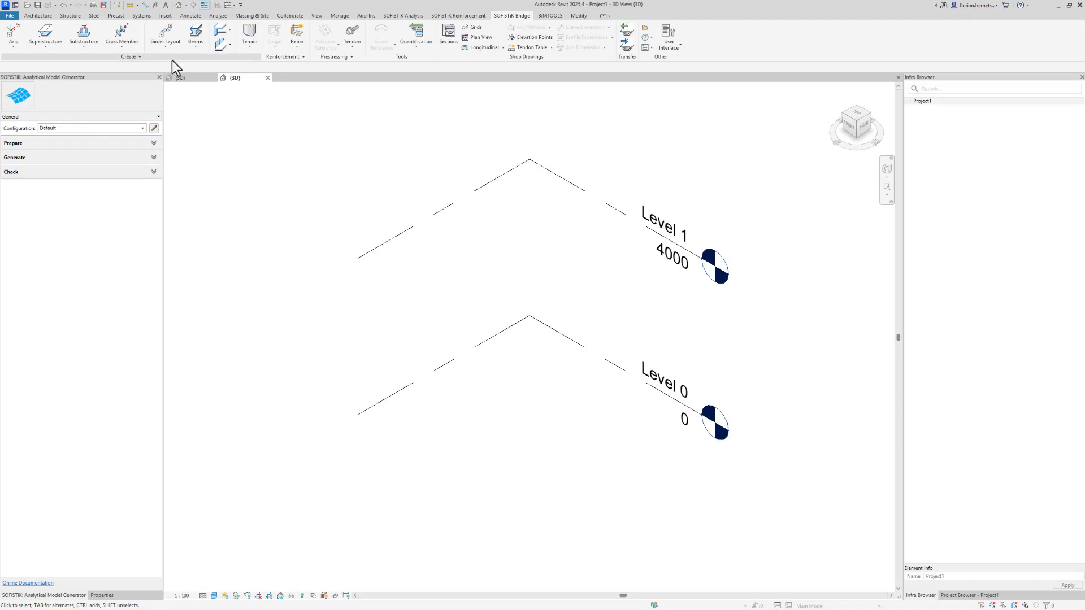
left_click(12, 53)
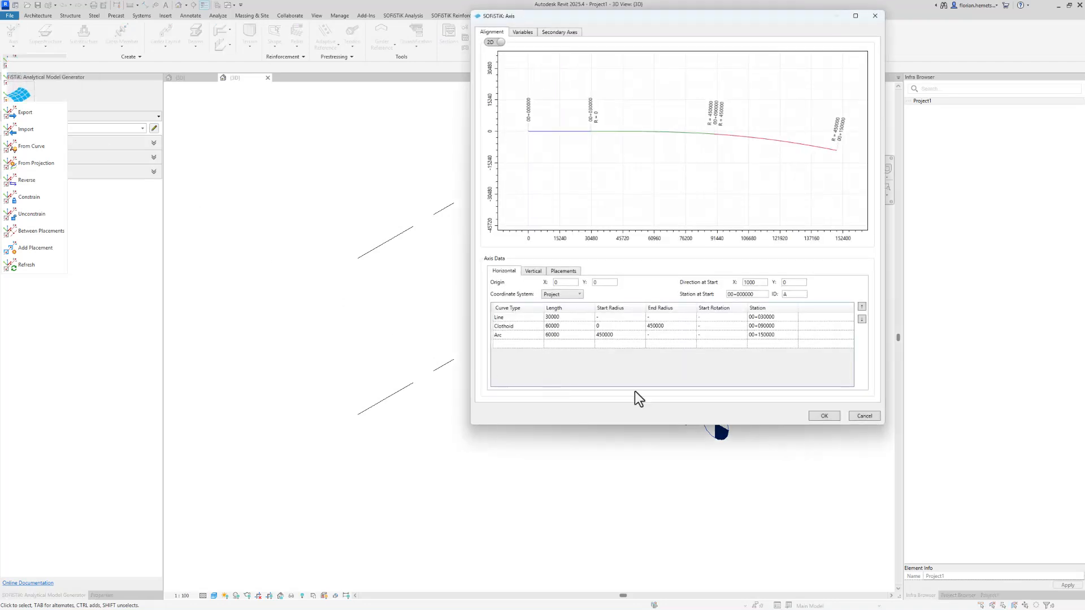
left_click(823, 417)
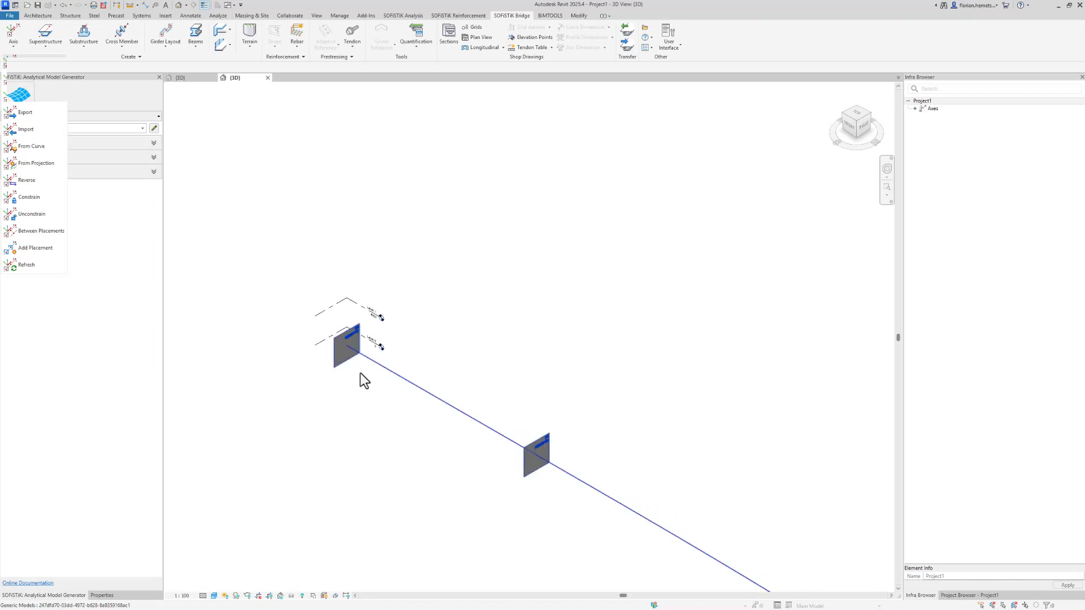
left_click(625, 434)
left_click(109, 595)
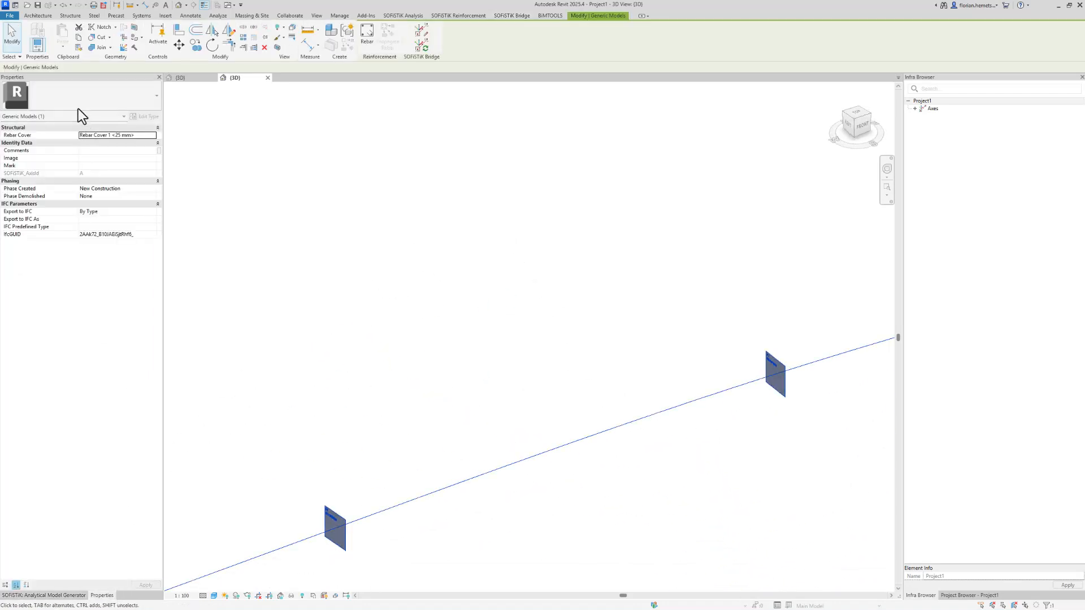
scroll(613, 339, "down", 3)
middle_click_drag(612, 339, 635, 460, "shift")
left_click(623, 458)
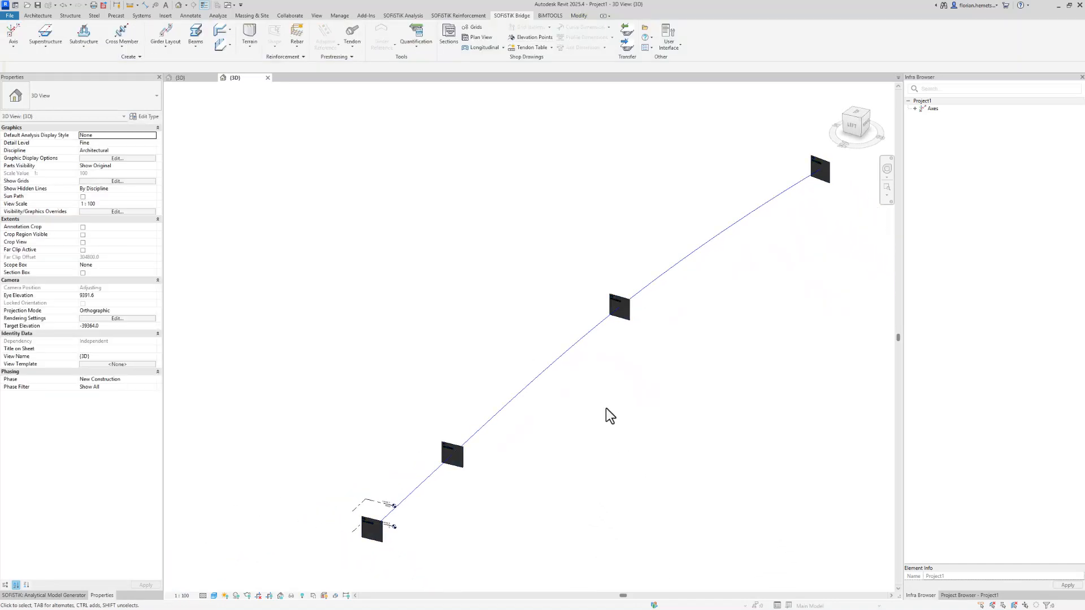
Load the Parapet family into Project1 and cancel the component placement.
left_click(180, 78)
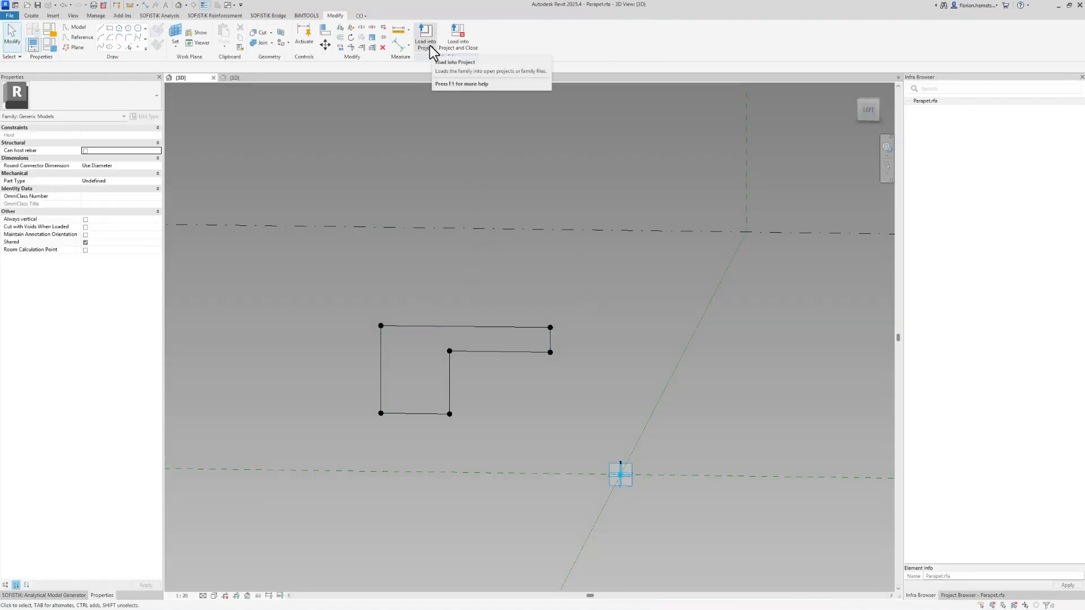
left_click(430, 46)
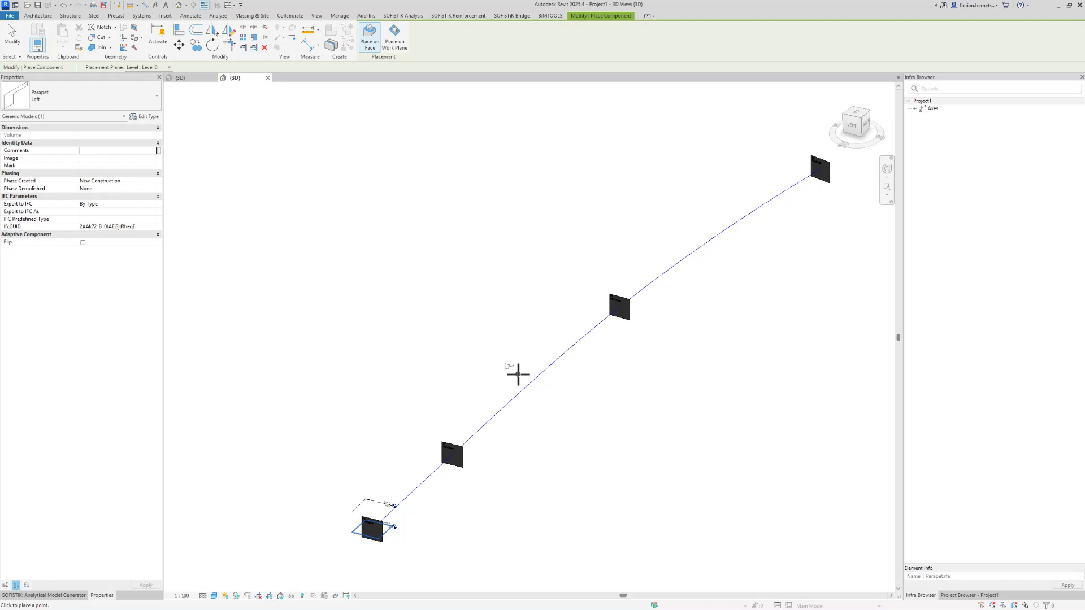
scroll(518, 374, "up", 6)
key("Escape")
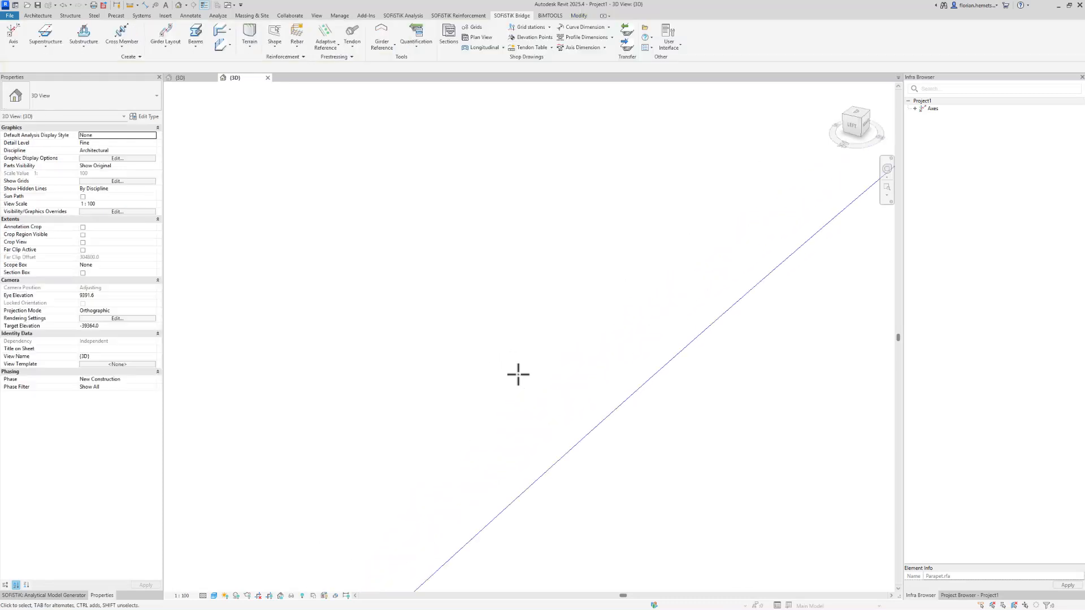
scroll(526, 323, "down", 1)
scroll(525, 321, "up", 1)
mouse_move(518, 376)
middle_mouse_down("shift")
mouse_move(555, 368)
mouse_move(530, 363)
middle_mouse_up("shift")
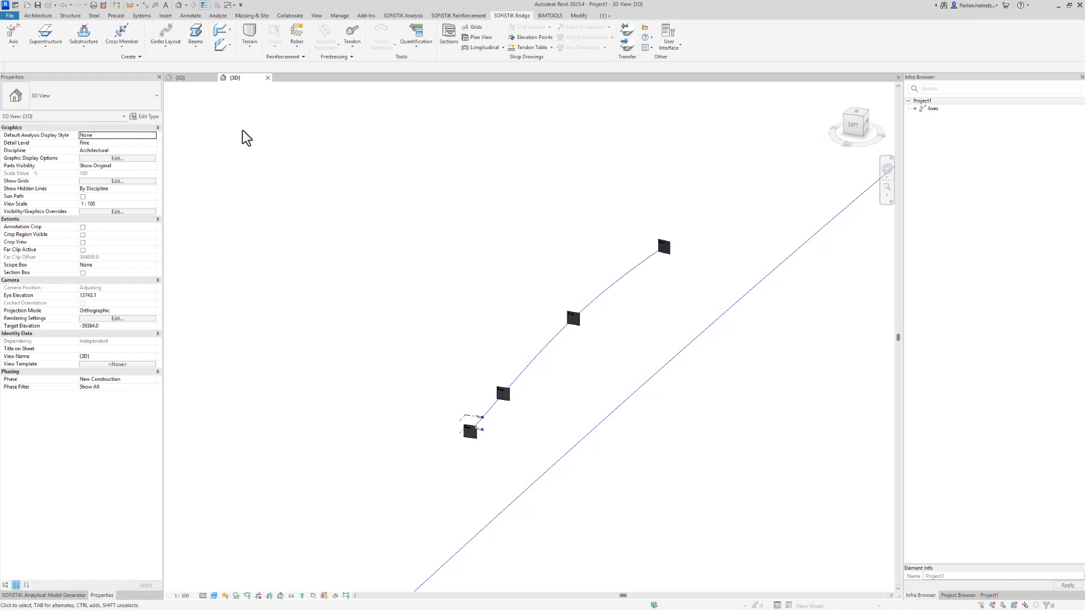
Create a solid superstructure along the axis from P0 to P3 using the Parapet: Left profile family.
left_click(45, 40)
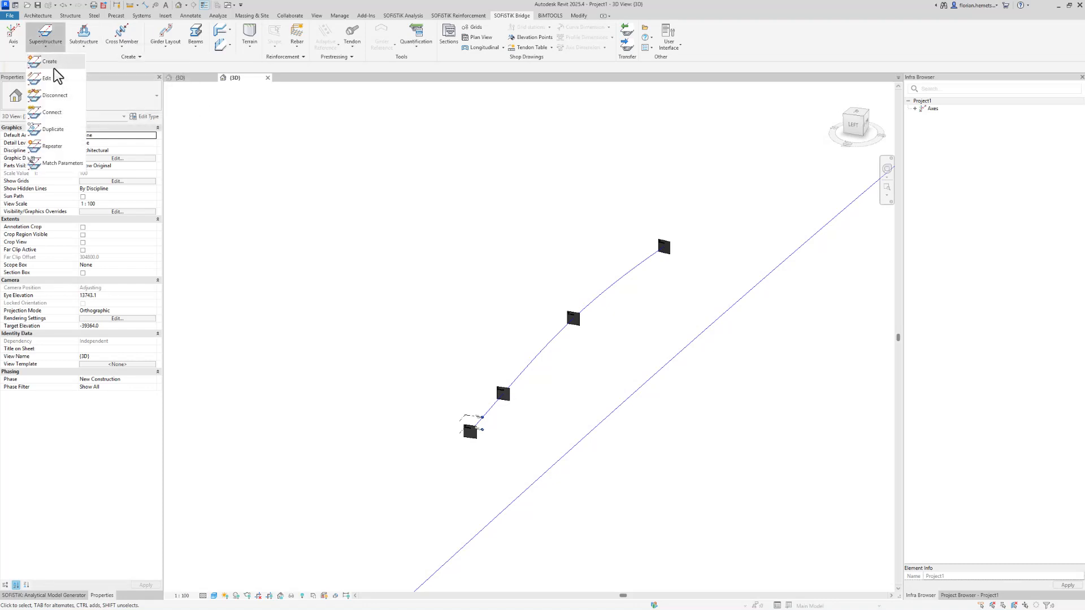
left_click(54, 71)
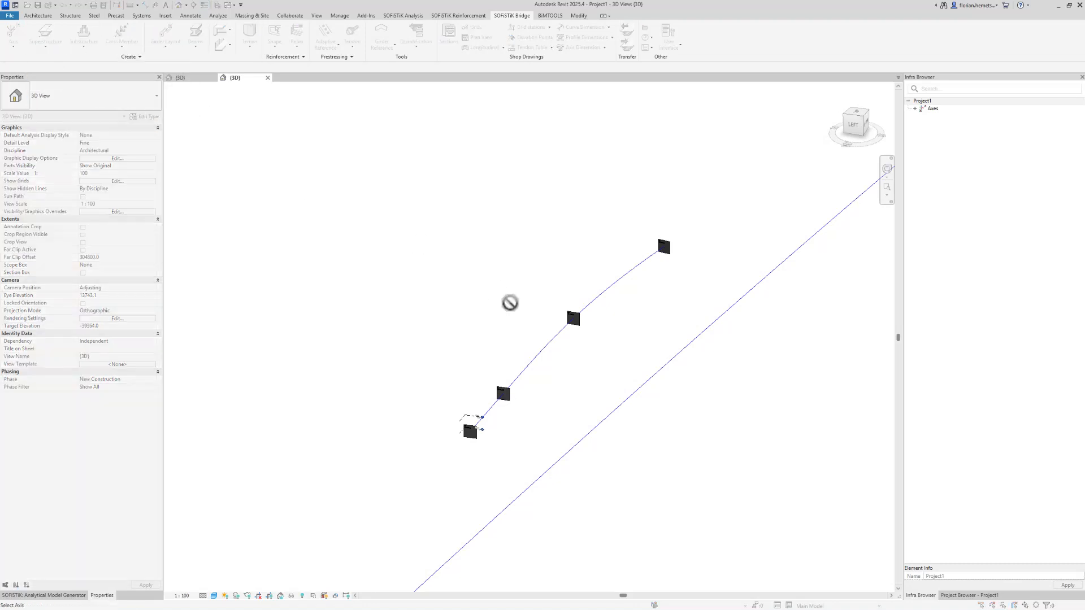
left_click(544, 348)
left_click(637, 69)
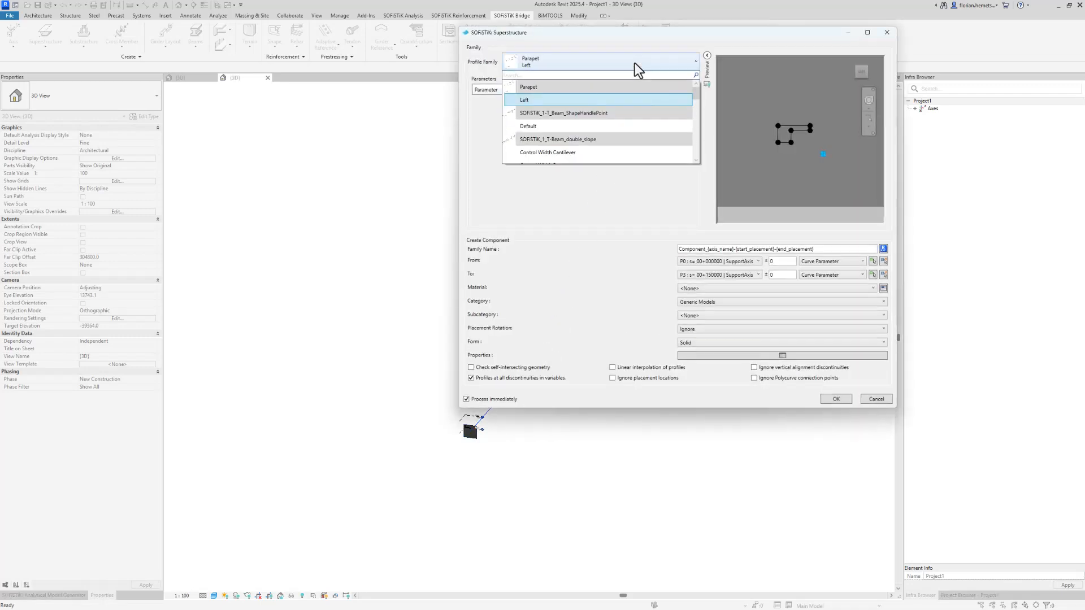
left_click(635, 62)
left_click(635, 63)
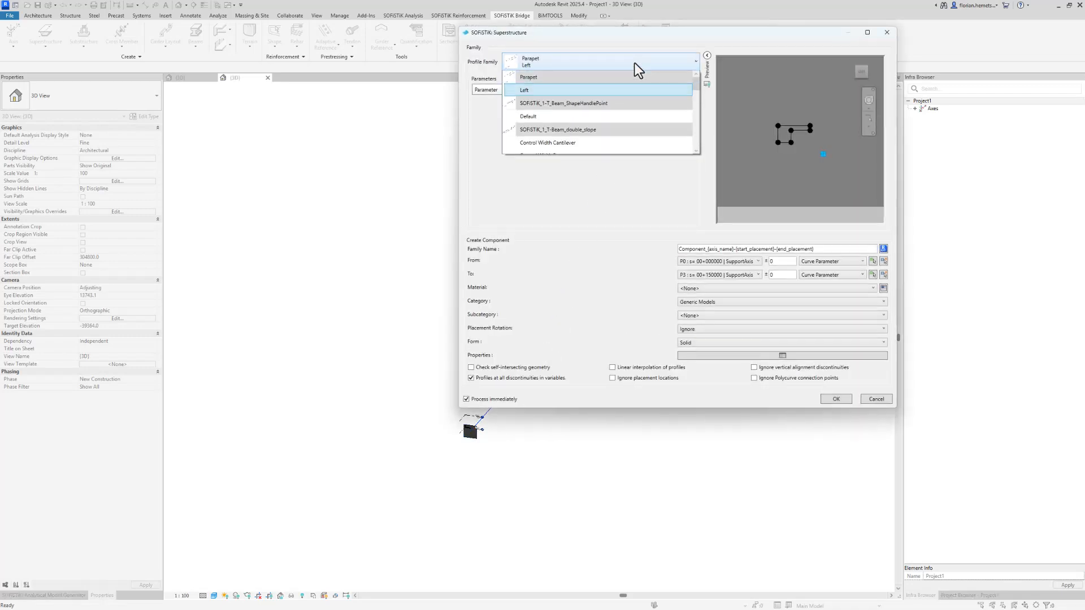
left_click(535, 101)
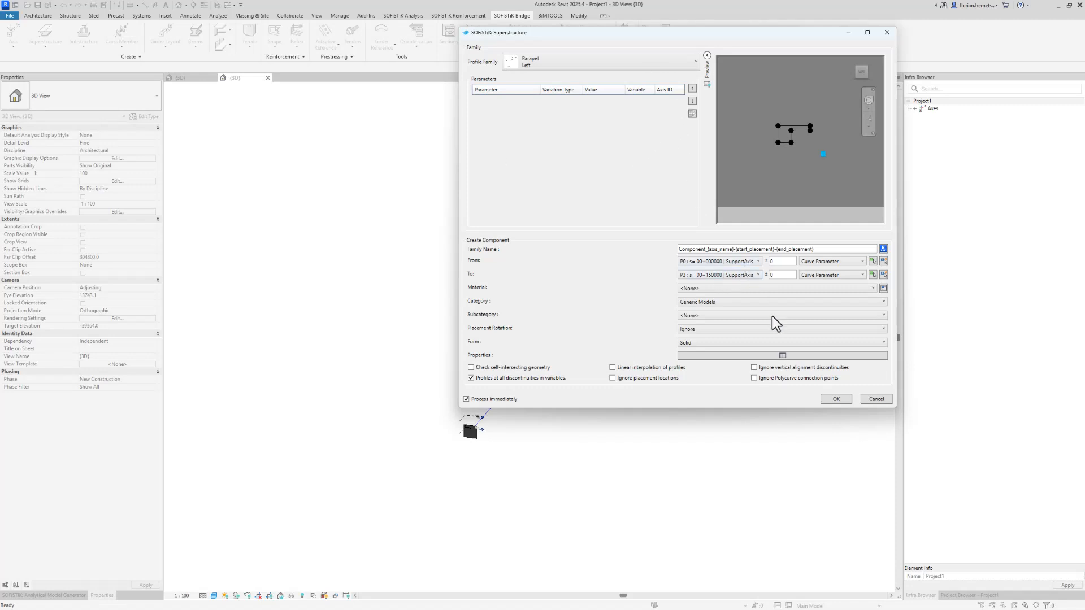
left_click(835, 398)
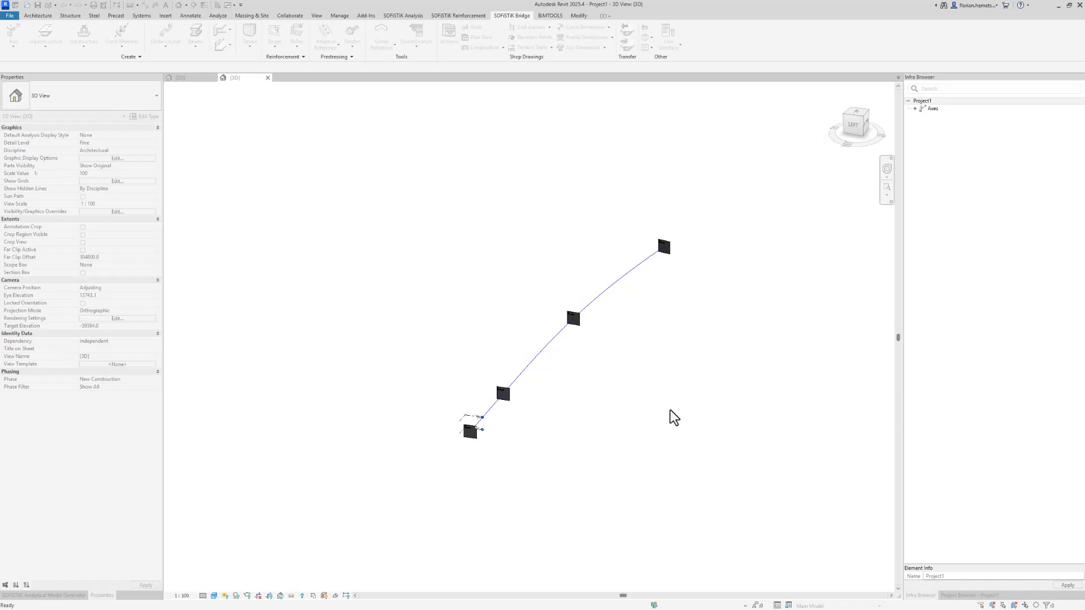
Open the generated parapet superstructure in the family editor and examine the profiles and placement points along its length.
scroll(472, 464, "up", 3)
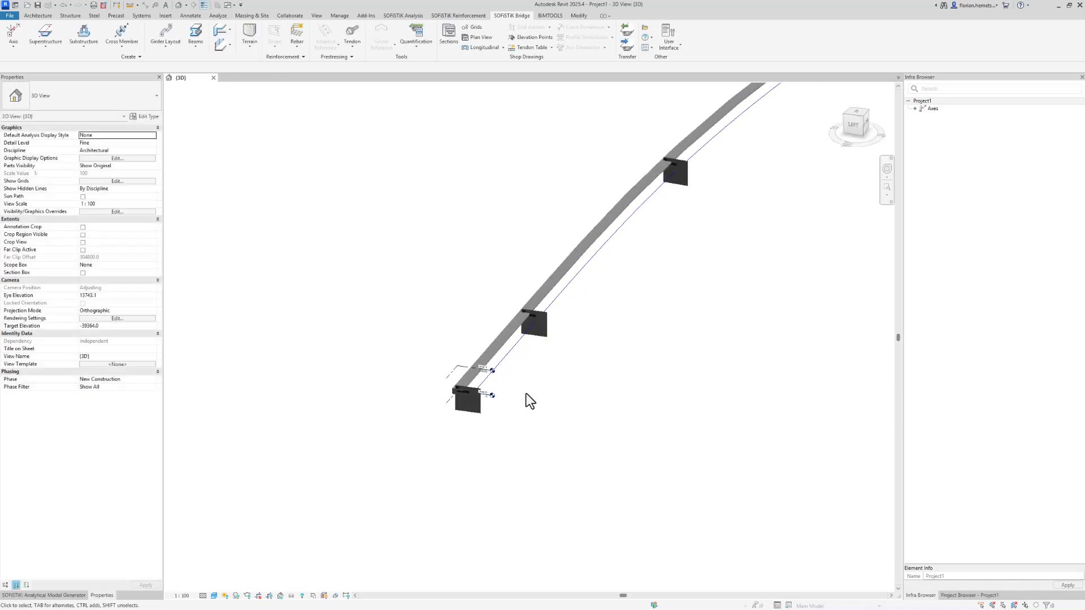
scroll(544, 369, "up", 4)
middle_click_drag(606, 446, 549, 484)
scroll(549, 484, "down", 2)
middle_click_drag(585, 416, 507, 469)
scroll(506, 467, "down", 1)
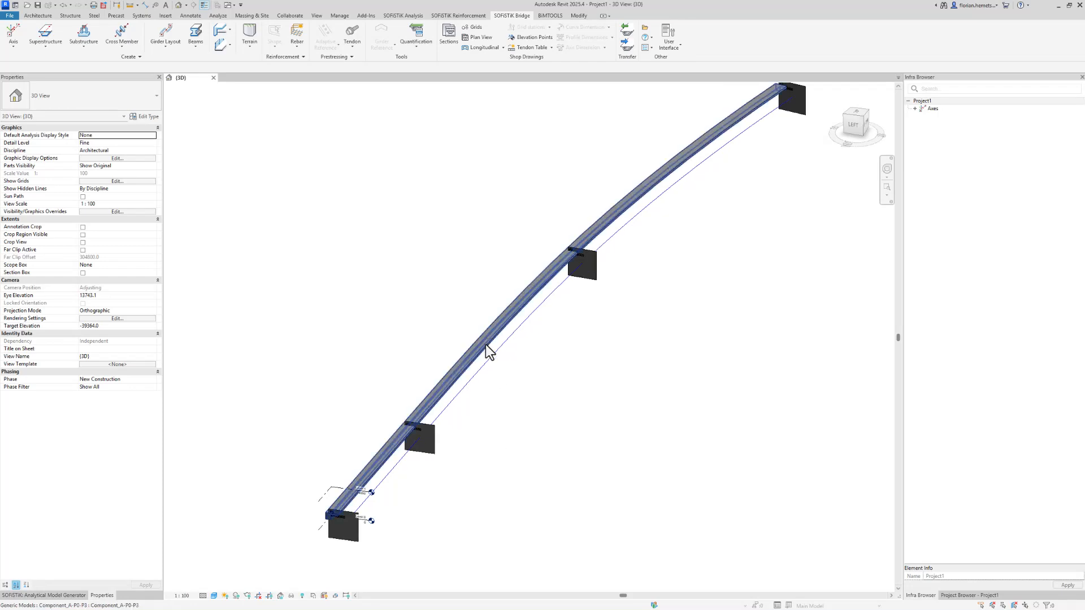
double_click(487, 345)
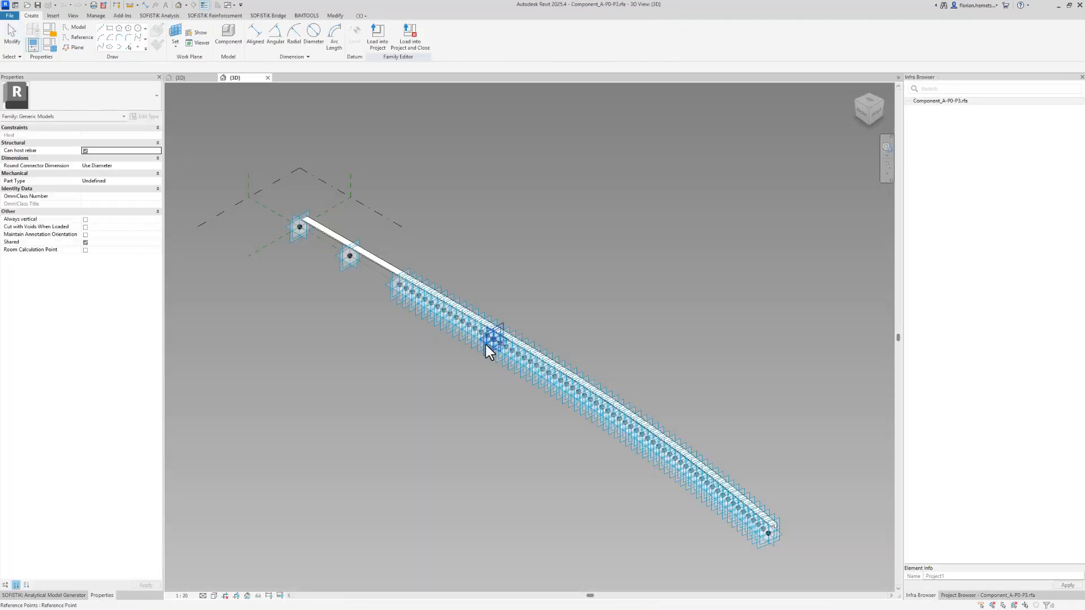
middle_click_drag(439, 407, 733, 395, "shift")
scroll(367, 516, "up", 2)
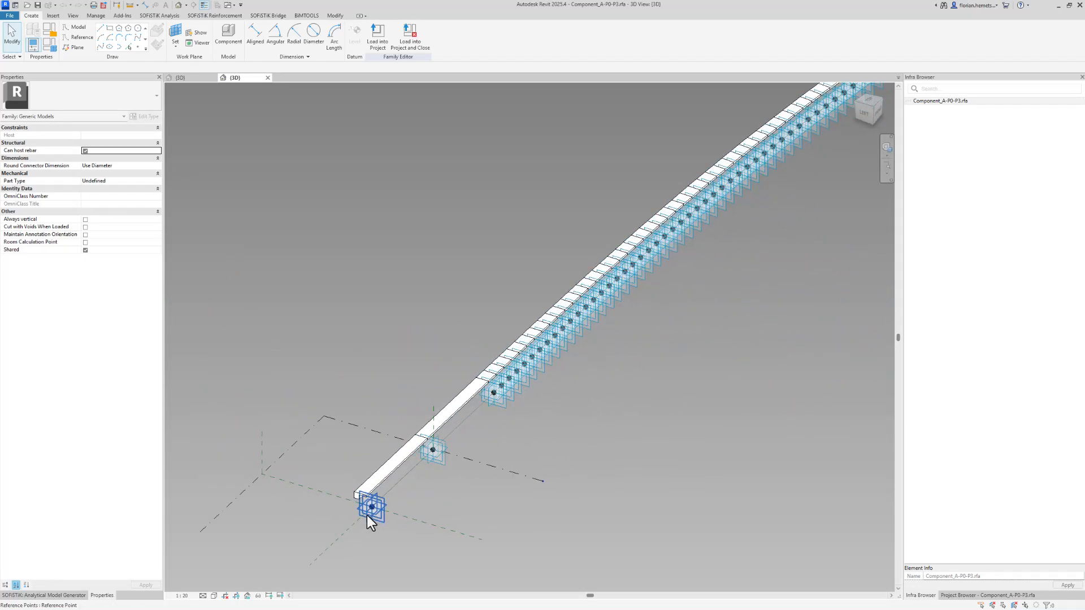
scroll(367, 516, "up", 1)
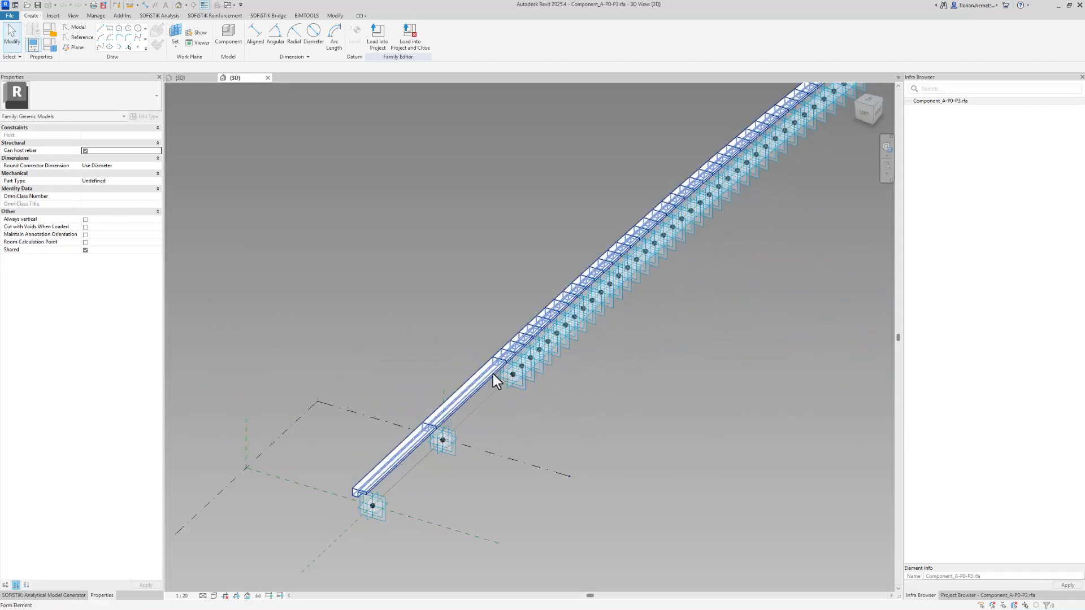
middle_click_drag(493, 374, 516, 325, "shift")
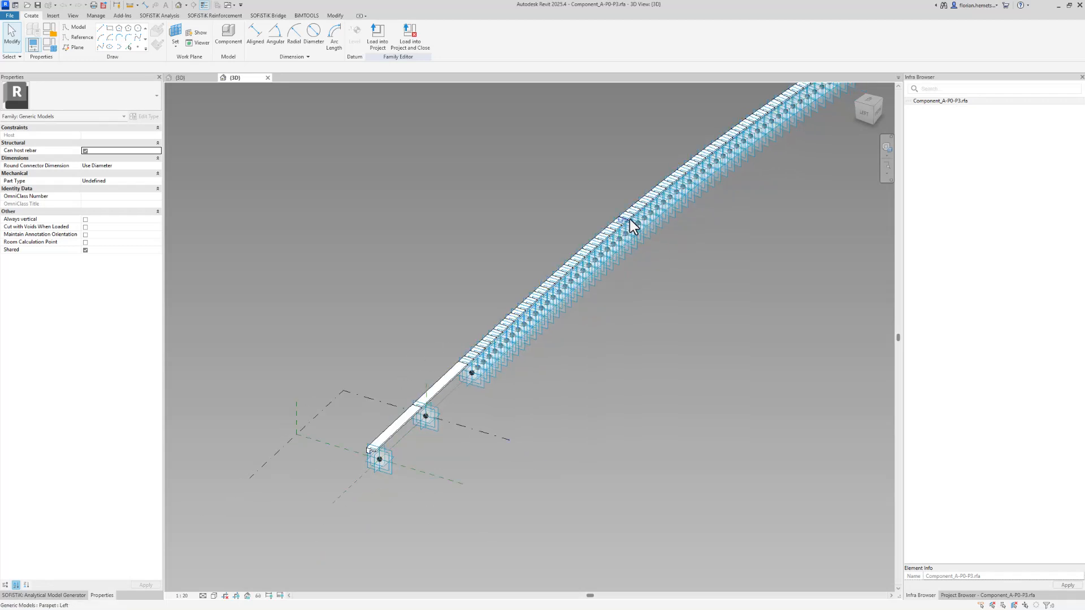
scroll(446, 367, "up", 5)
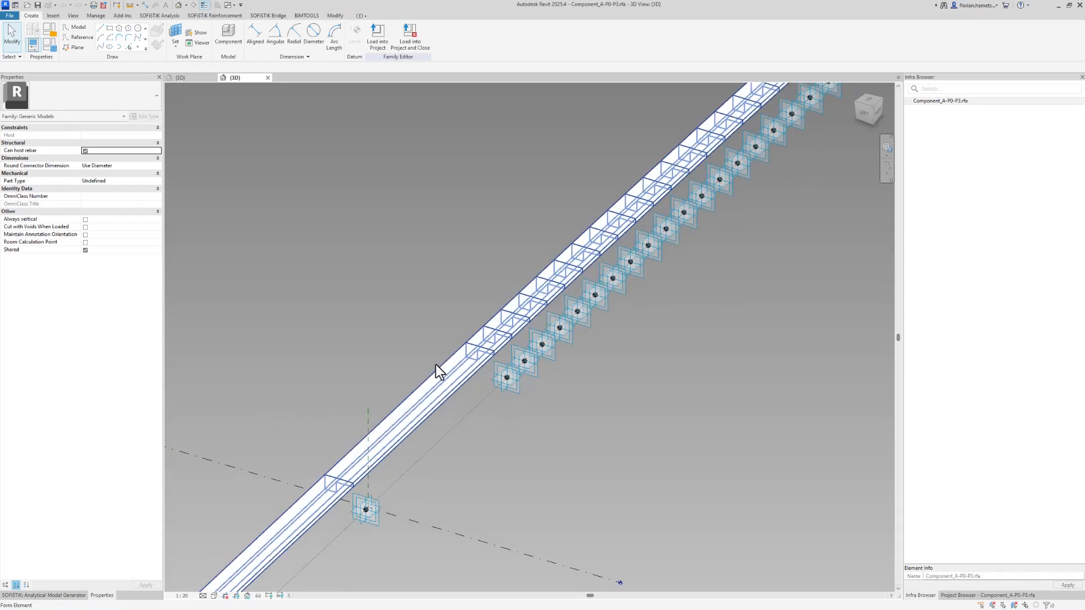
Open the nested Parapet profile family for editing from the superstructure component.
double_click(475, 355)
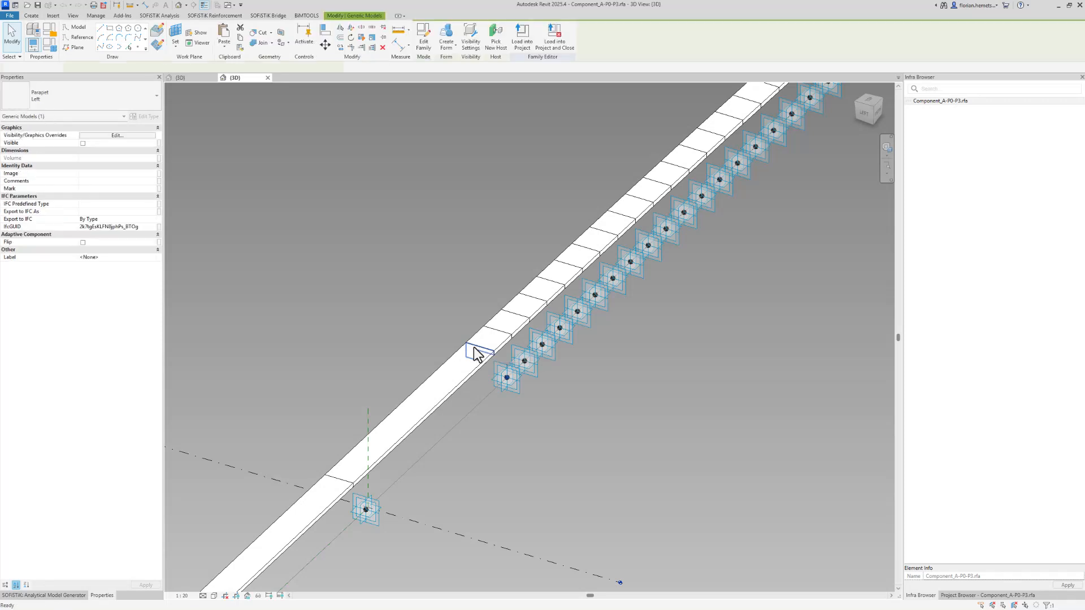
middle_click_drag(602, 437, 795, 367, "shift")
scroll(512, 412, "up", 8, "shift")
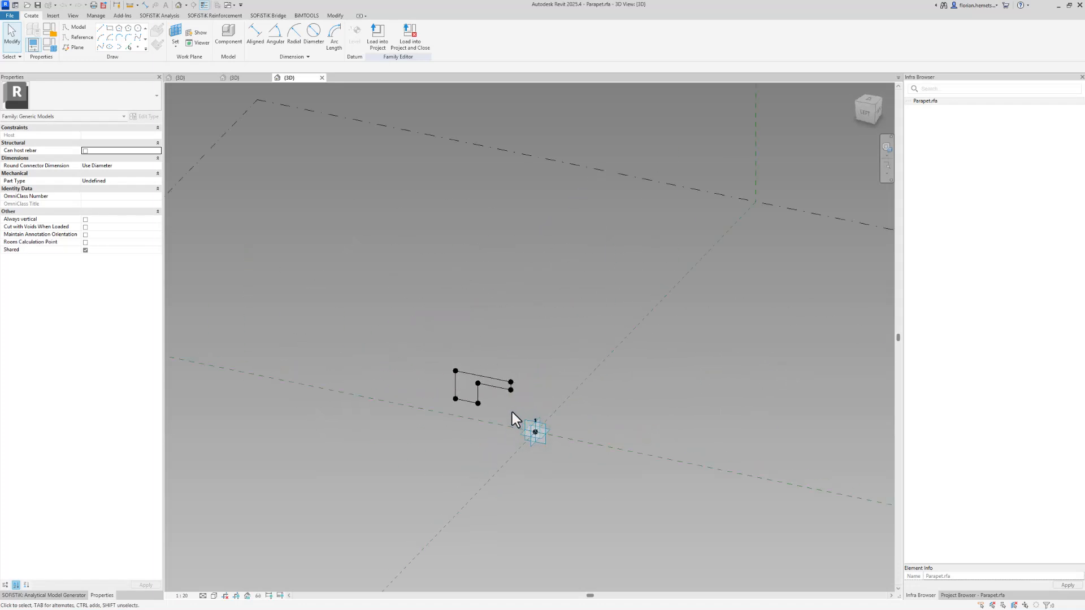
mouse_move(582, 463)
middle_mouse_down("shift")
mouse_move(605, 431)
mouse_move(564, 484)
mouse_move(548, 458)
middle_mouse_up("shift")
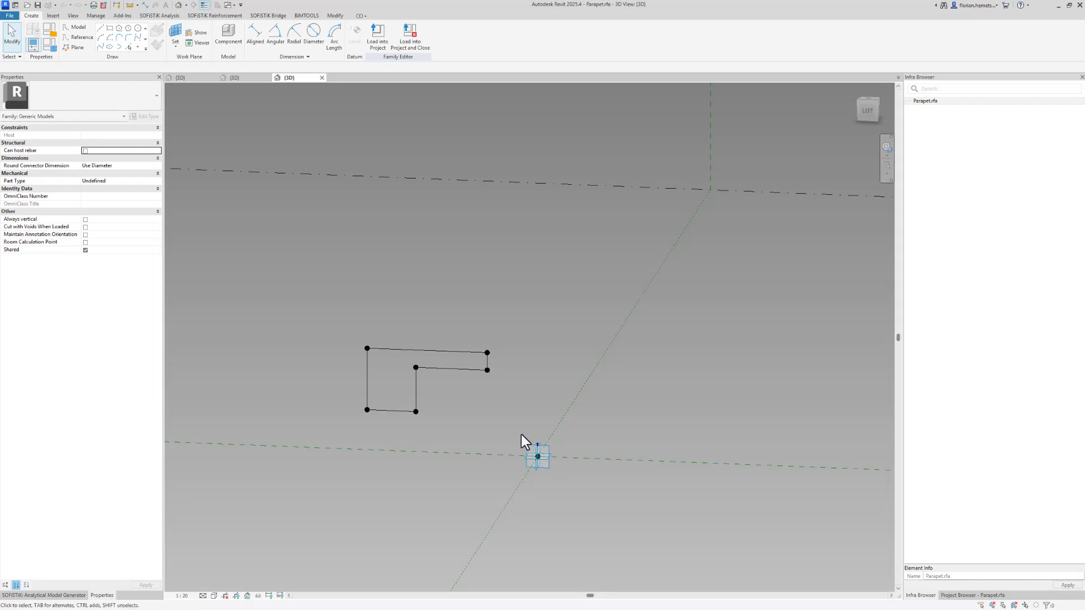
Set the placement point's vertical plane as work plane and draw a model-line rectangle on the opposite side from the L-shaped profile.
left_click(176, 34)
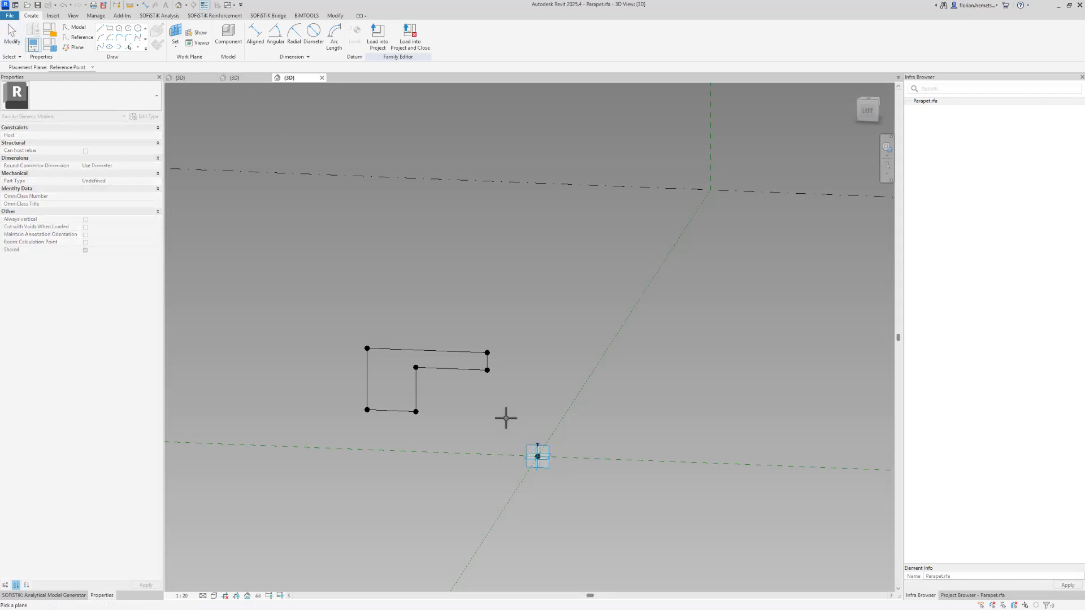
left_click(550, 468)
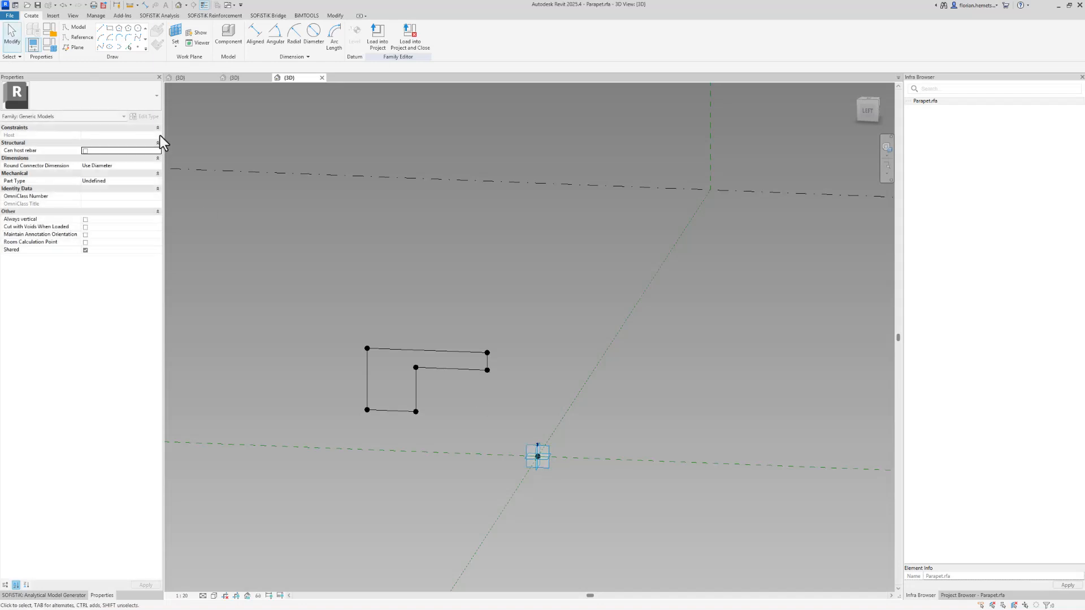
left_click(110, 29)
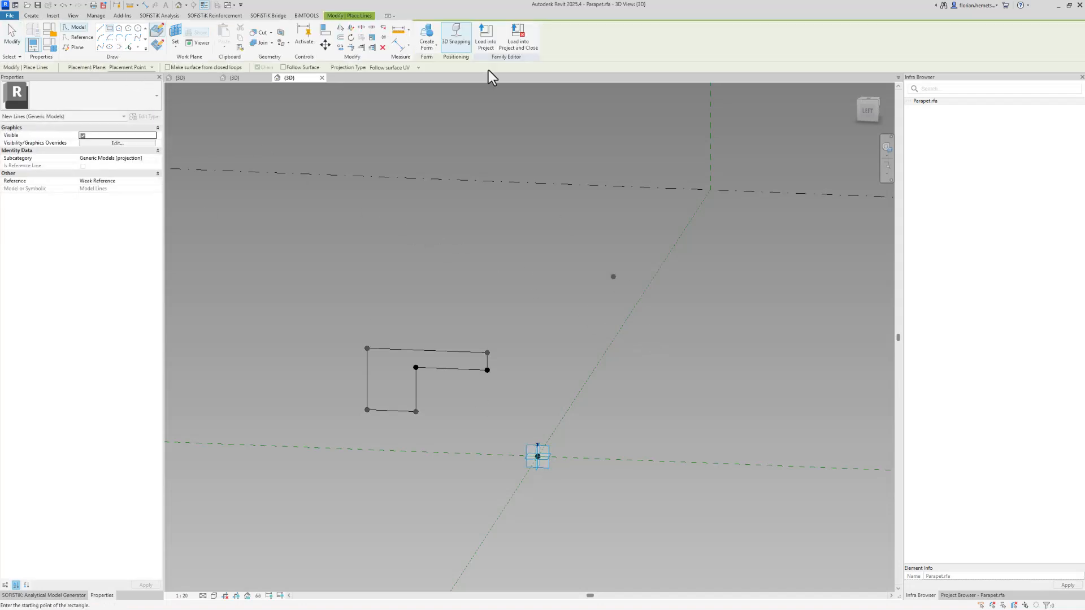
left_click(653, 358)
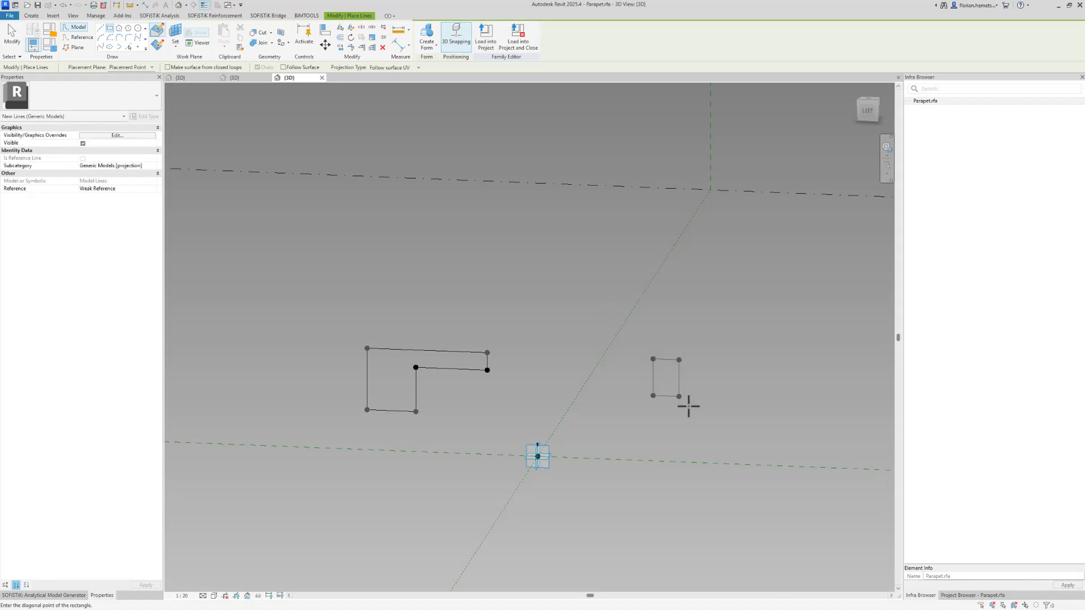
left_click(716, 433)
key("Escape")
key("Escape")
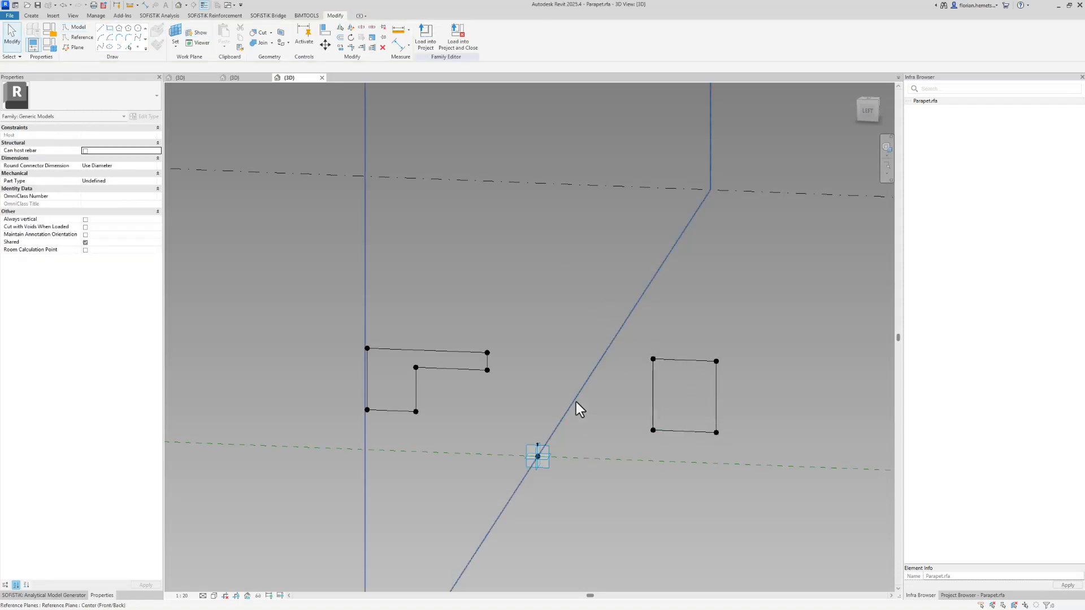
Create a new family type named Right in the Parapet family.
mouse_move(547, 427)
middle_mouse_down("shift")
mouse_move(538, 400)
mouse_move(584, 441)
mouse_move(602, 437)
mouse_move(558, 448)
middle_mouse_up("shift")
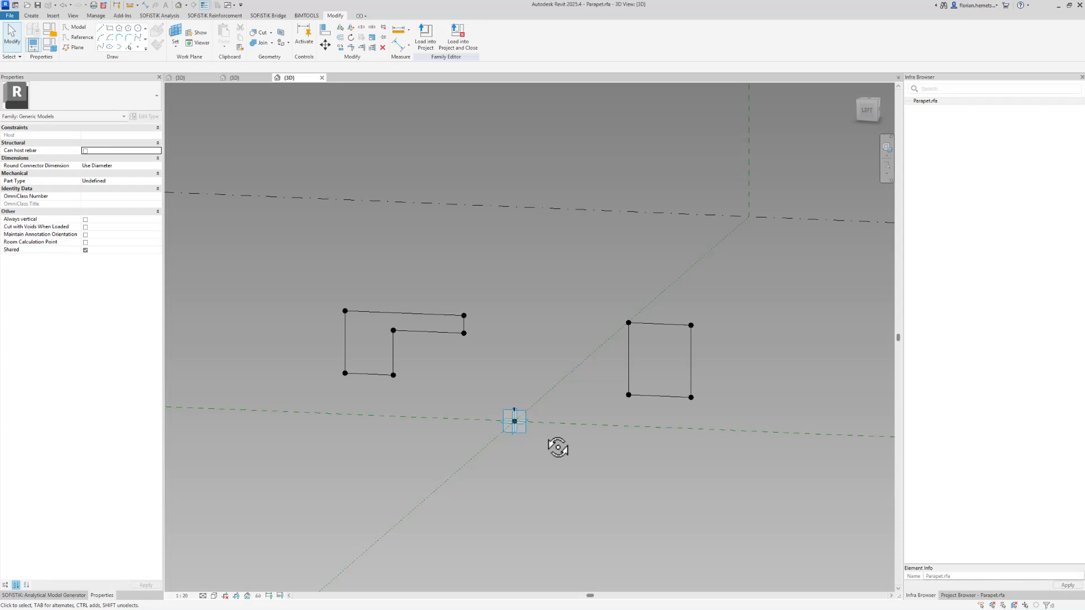
left_click(49, 48)
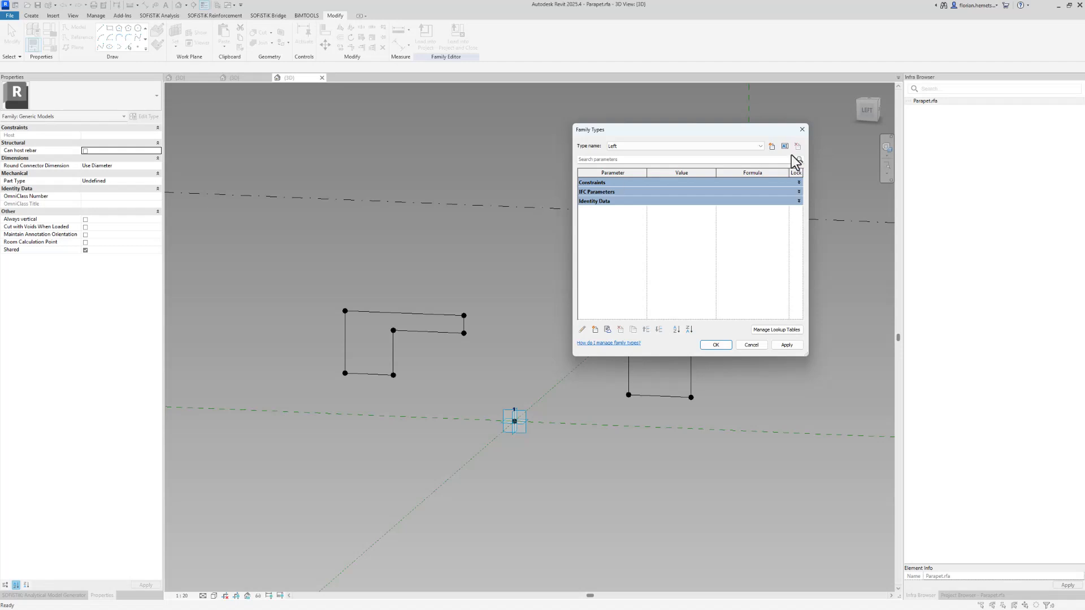
left_click(772, 146)
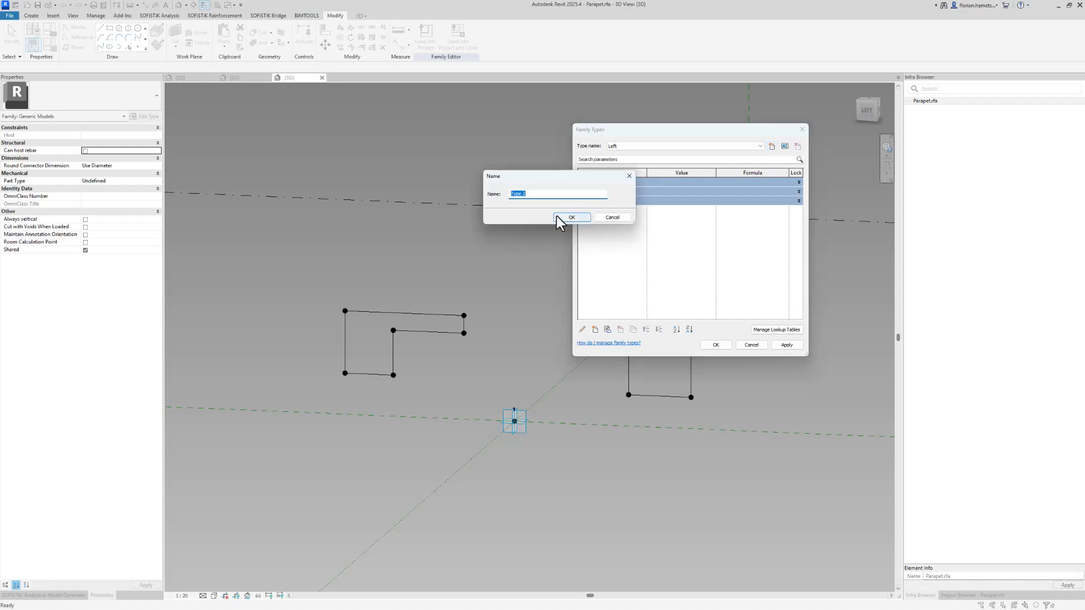
type("Right")
left_click(572, 218)
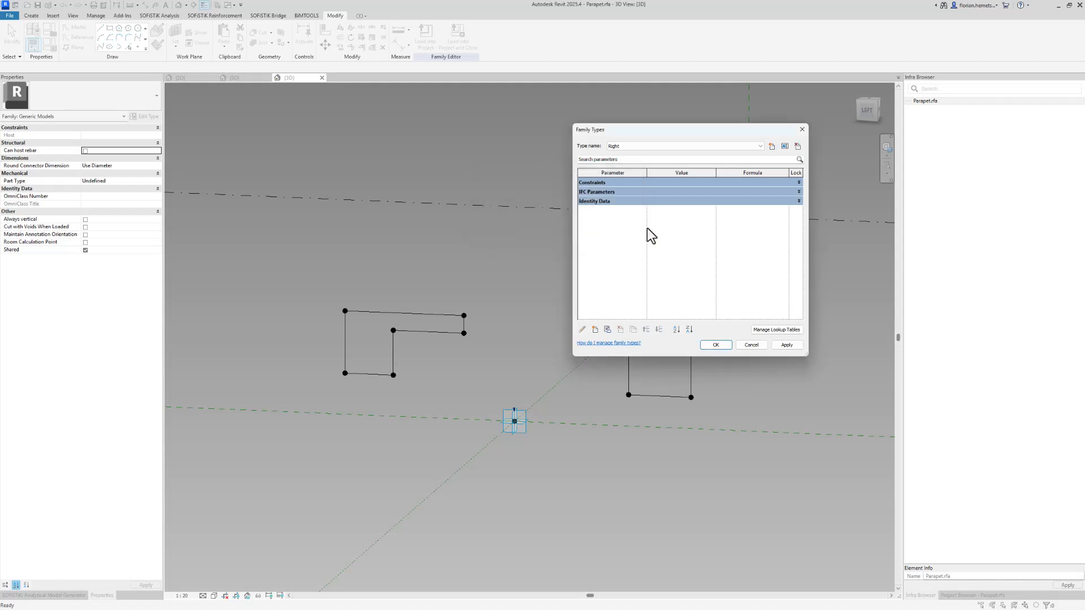
Add a Yes/No type parameter named Right to the Parapet family.
left_click(596, 330)
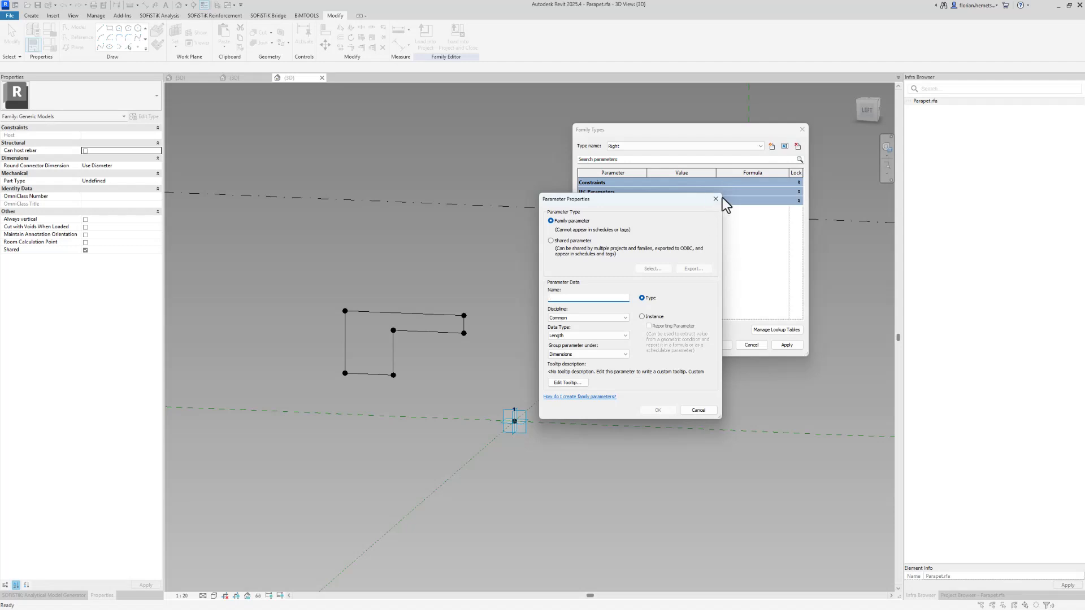
left_click(716, 199)
left_click(596, 330)
type("Right")
left_click(650, 298)
left_click(584, 336)
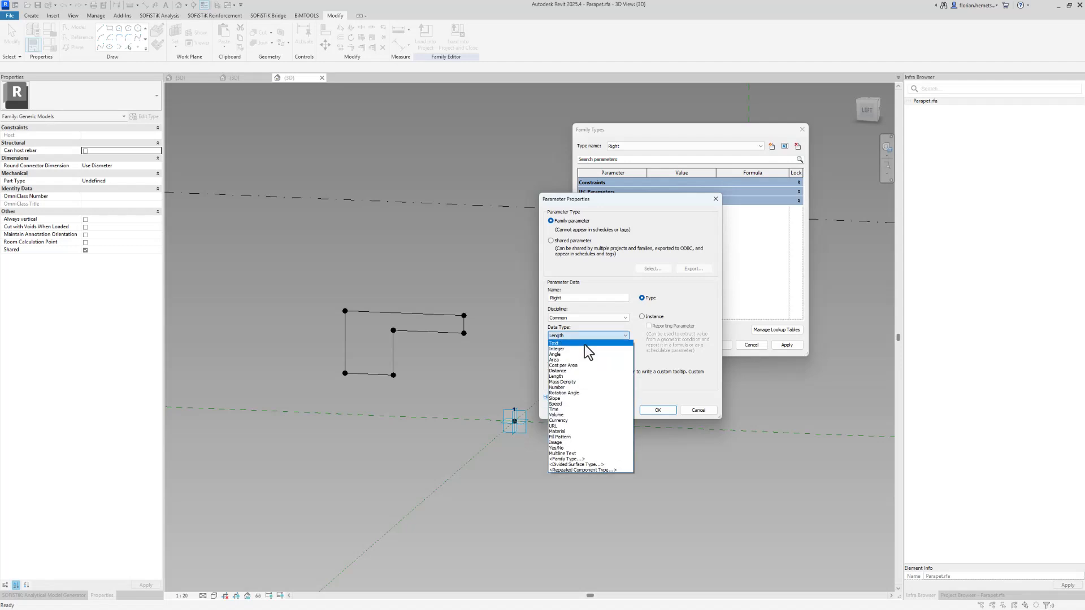
left_click(574, 447)
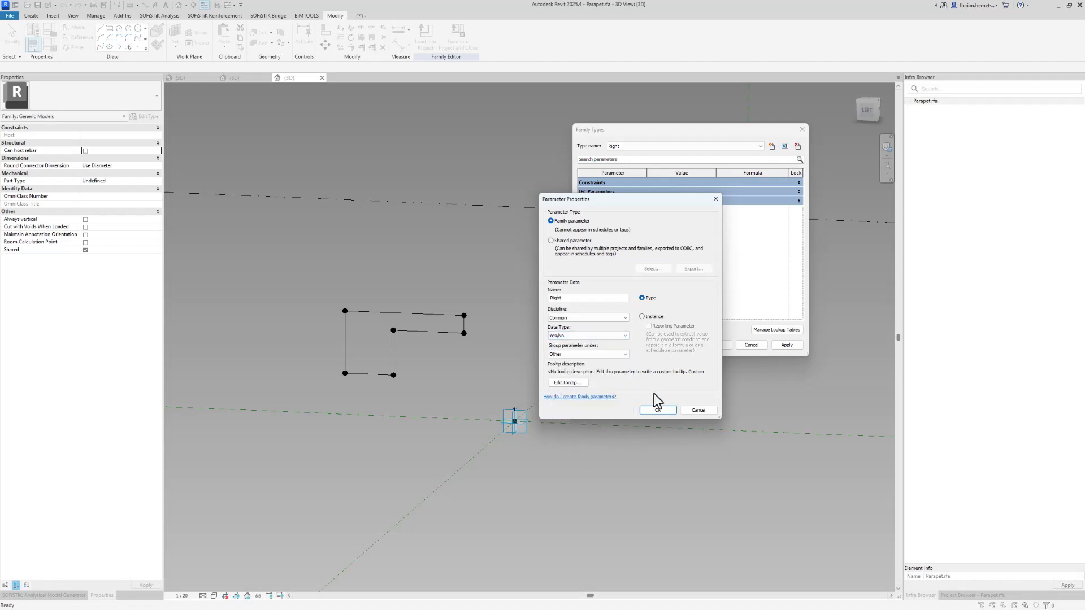
left_click(658, 411)
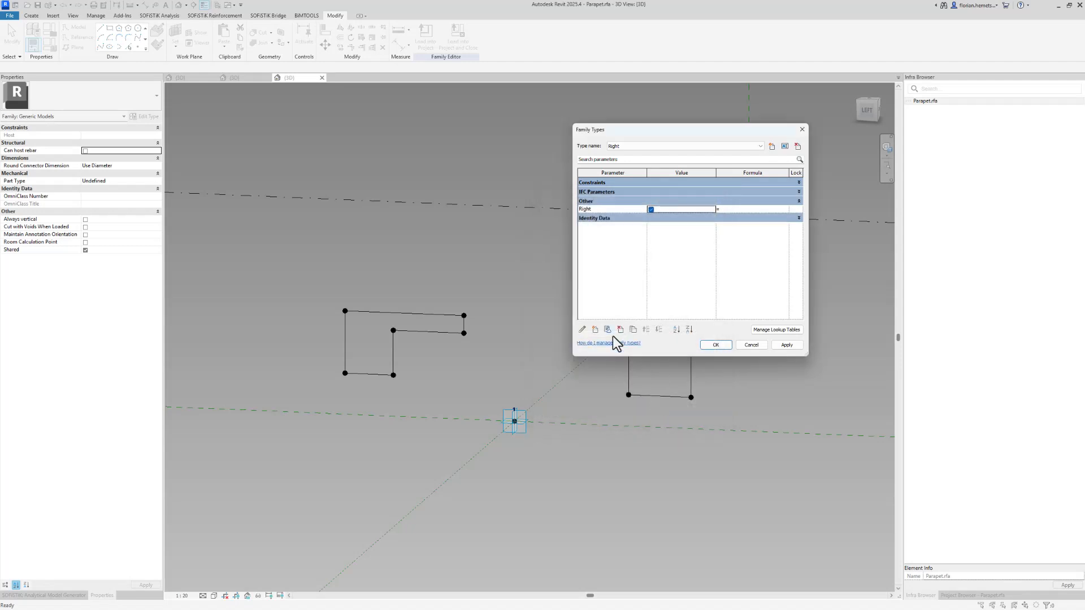
Duplicate the Right parameter and name the copy Left.
left_click(634, 331)
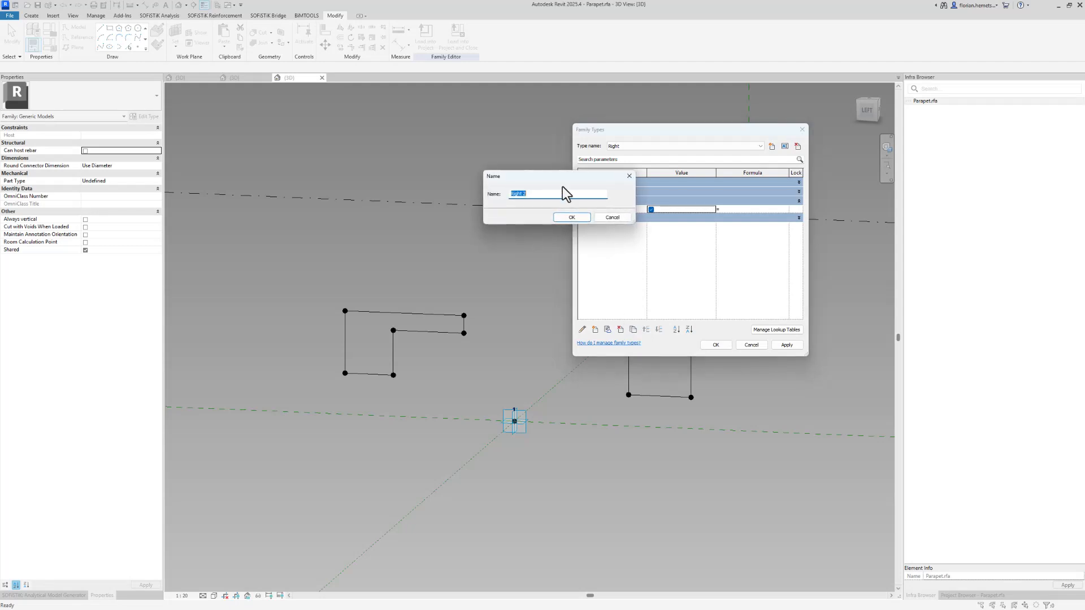
type("Left")
left_click(572, 217)
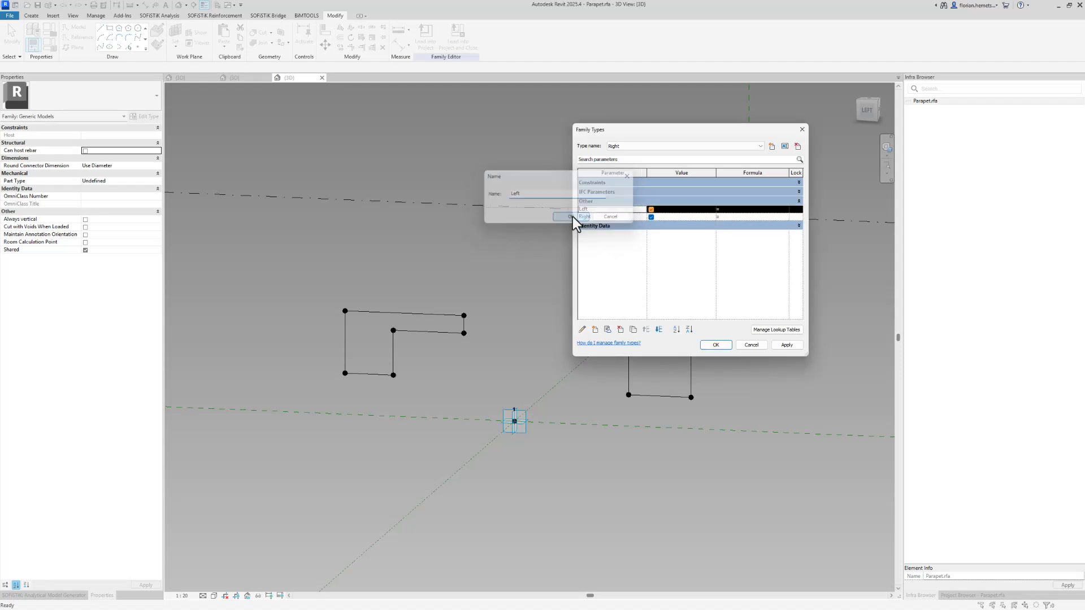
Turn off the Left parameter in the Right type and the Right parameter in the Left type, leaving Left as the current type.
left_click(651, 209)
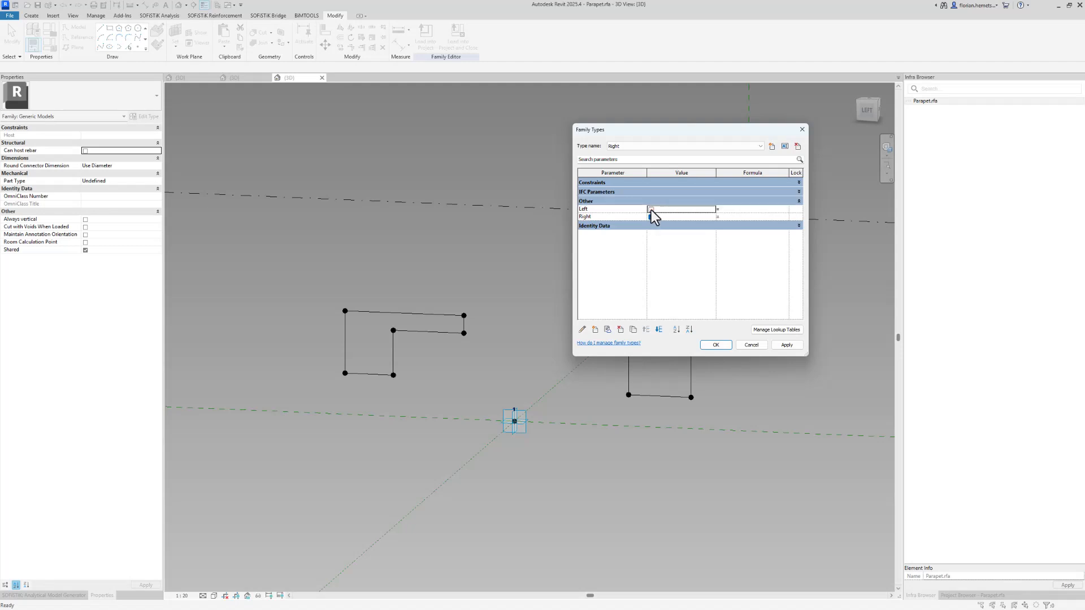
left_click(599, 216)
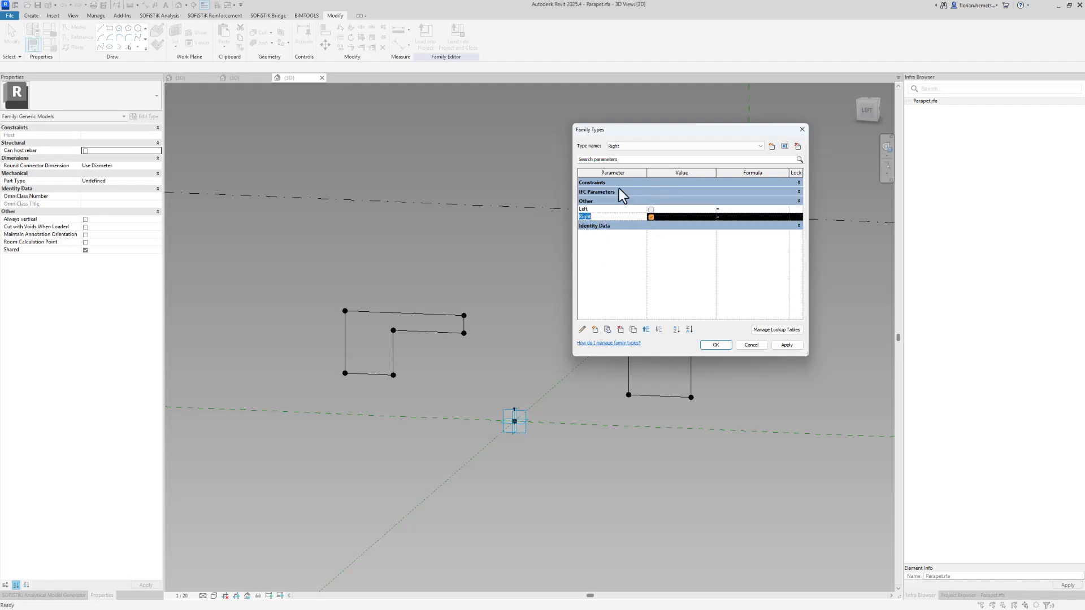
left_click(632, 147)
left_click(626, 155)
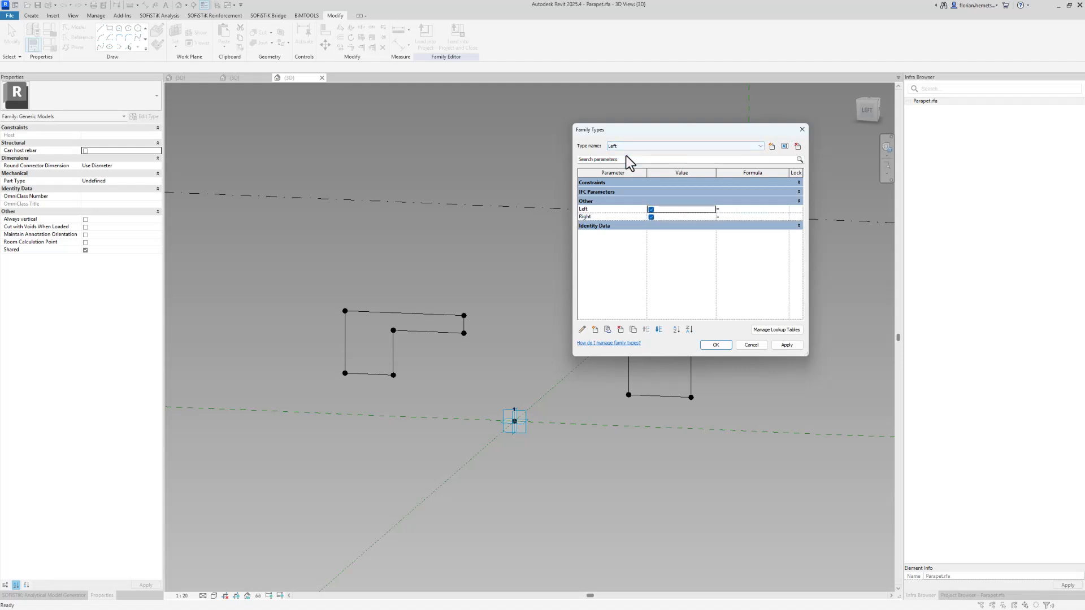
left_click(651, 217)
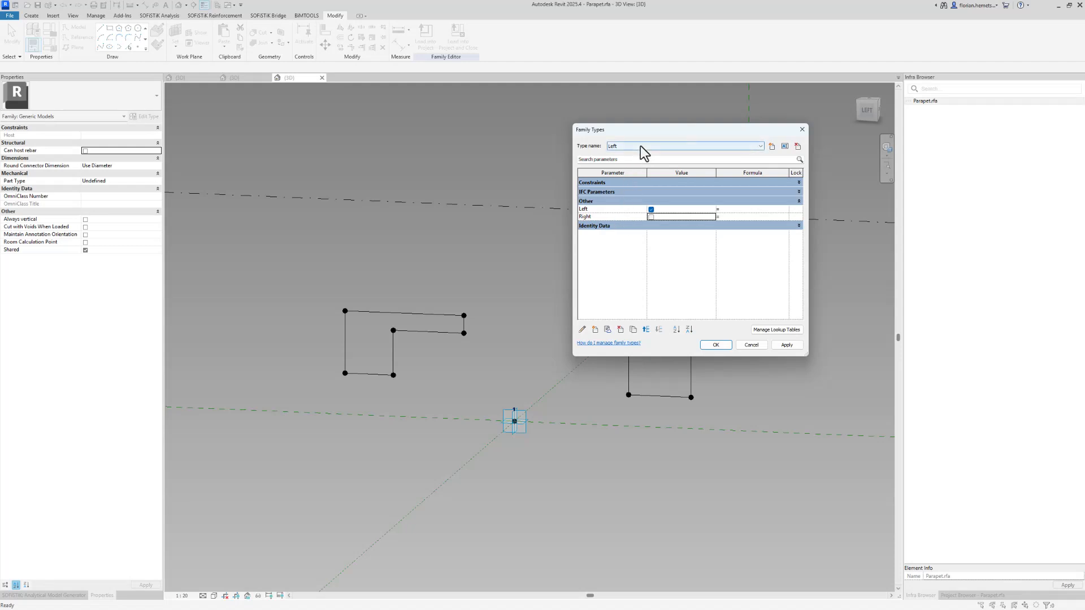
left_click(672, 146)
left_click(663, 158)
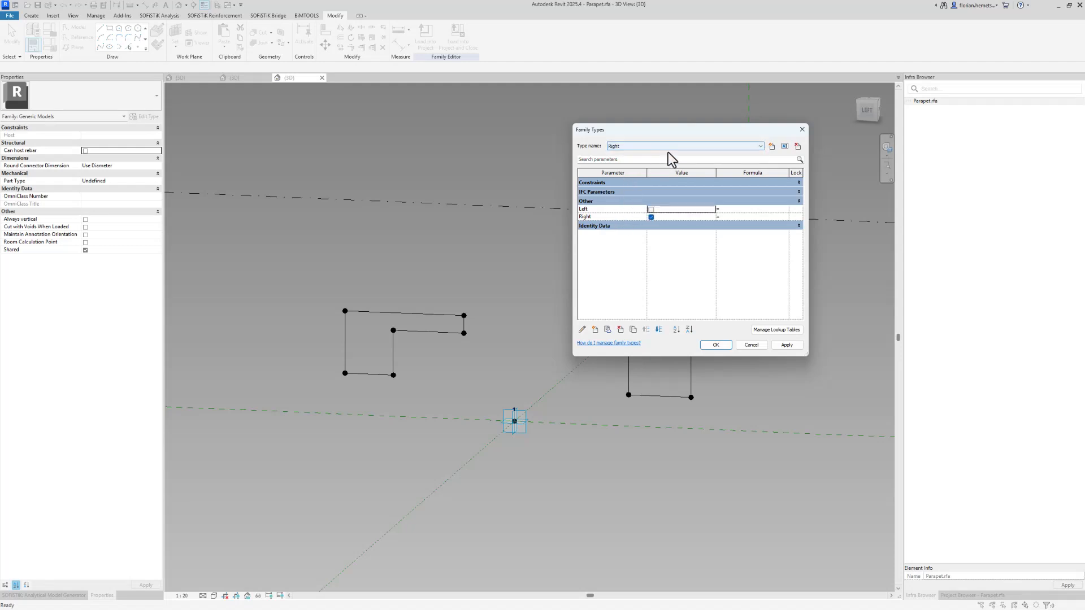
left_click(670, 148)
left_click(667, 152)
left_click(716, 345)
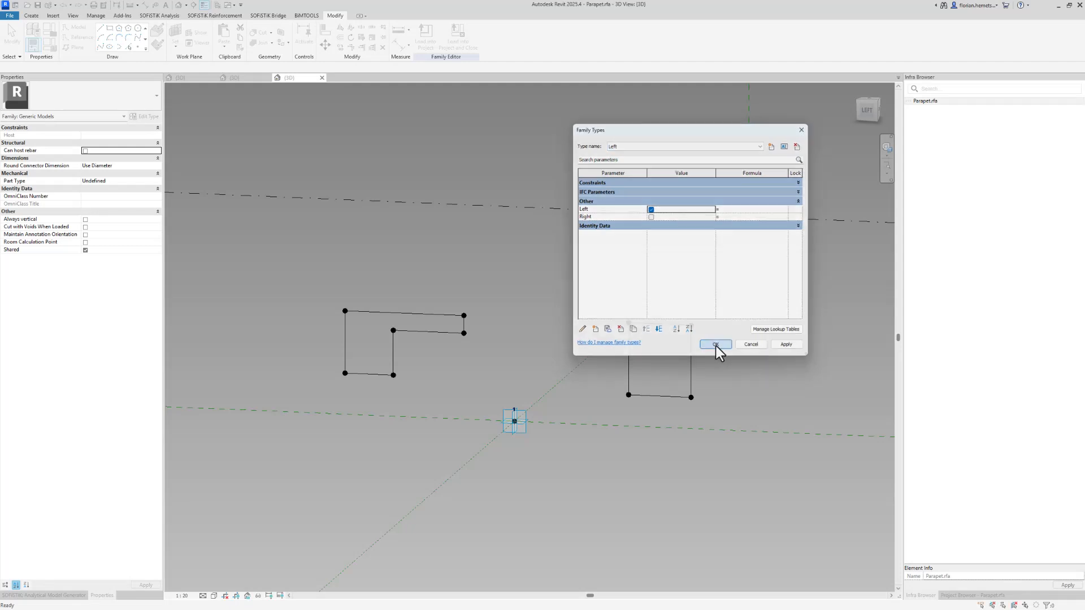
key("Tab")
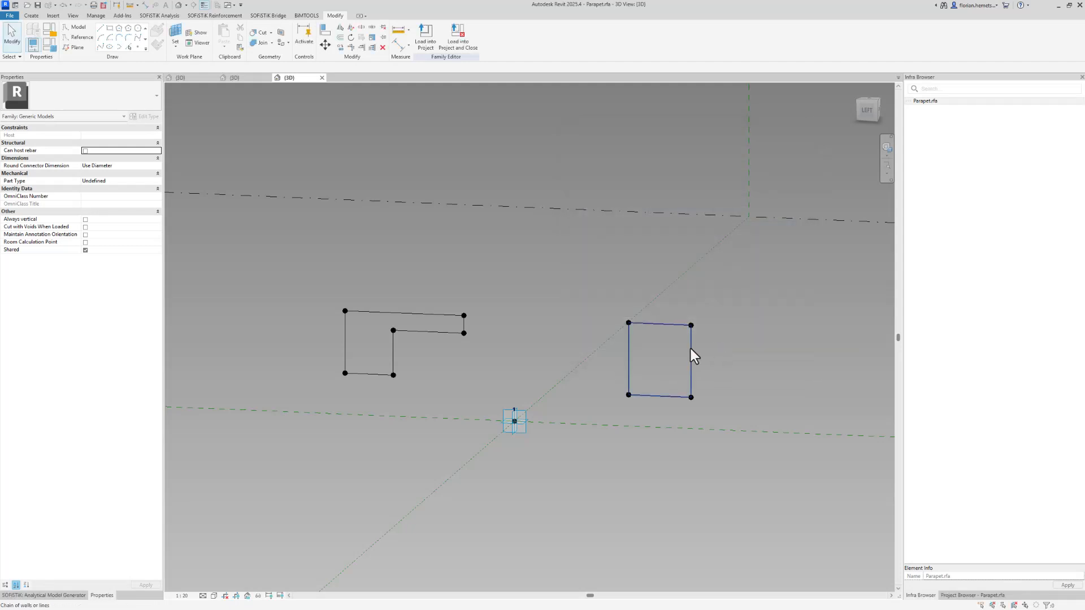
left_click(691, 349)
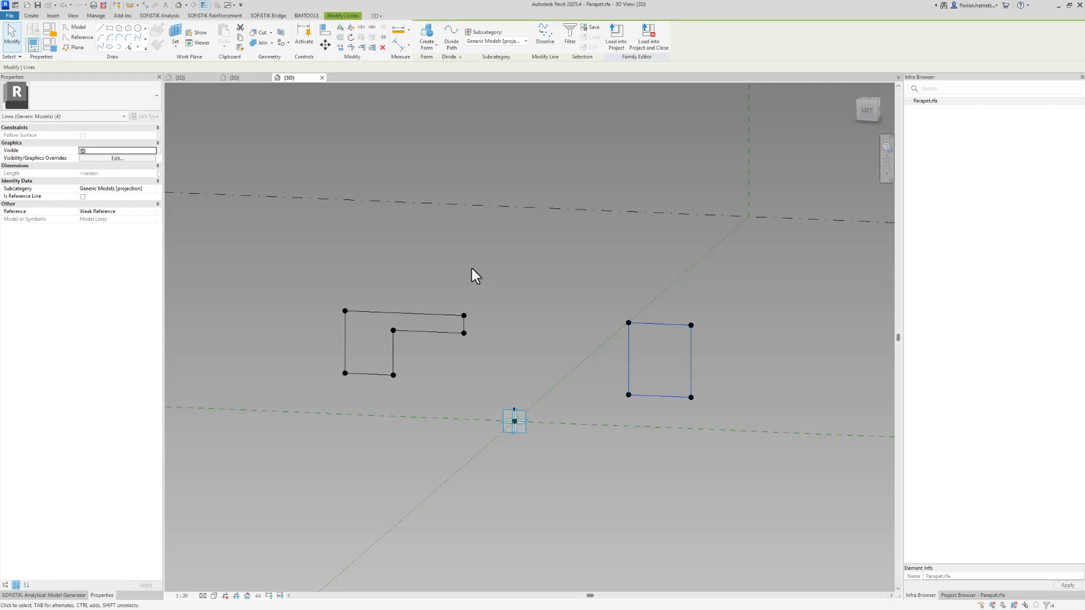
left_click(48, 45)
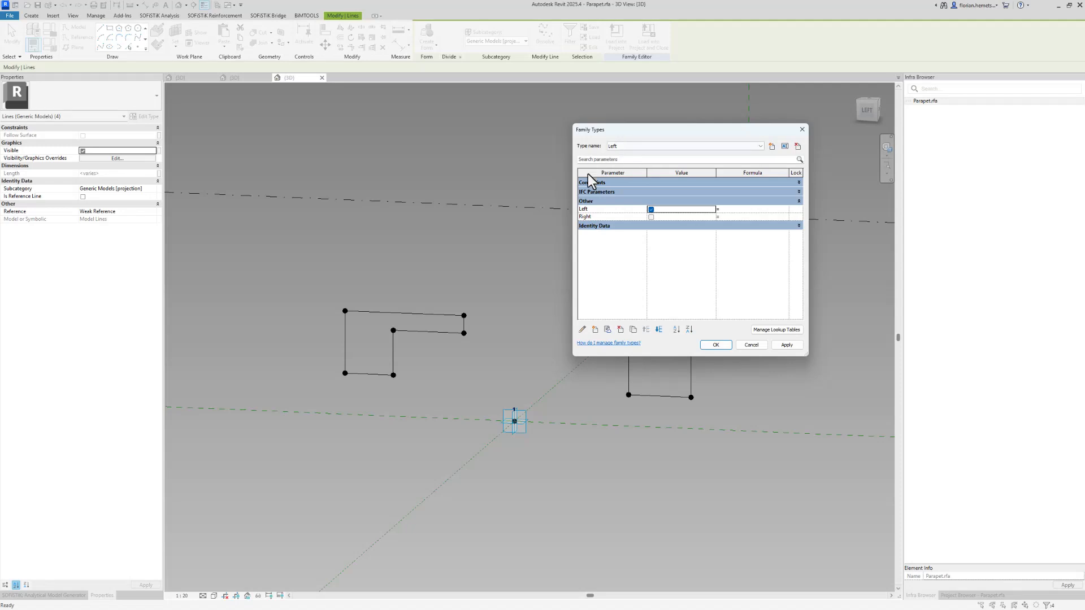
left_click(729, 346)
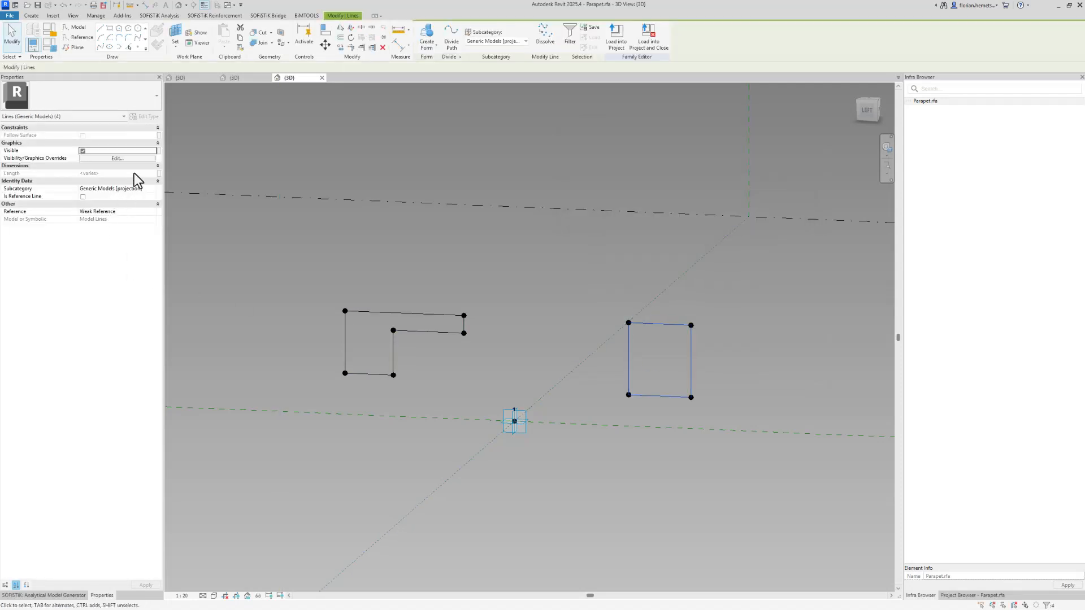
left_click(159, 151)
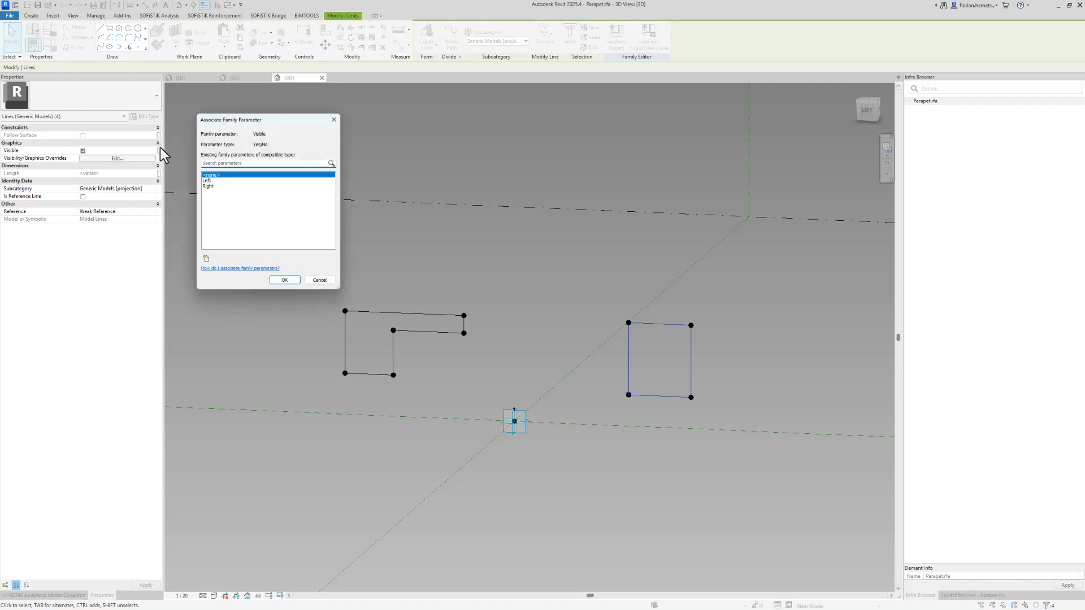
key("Escape")
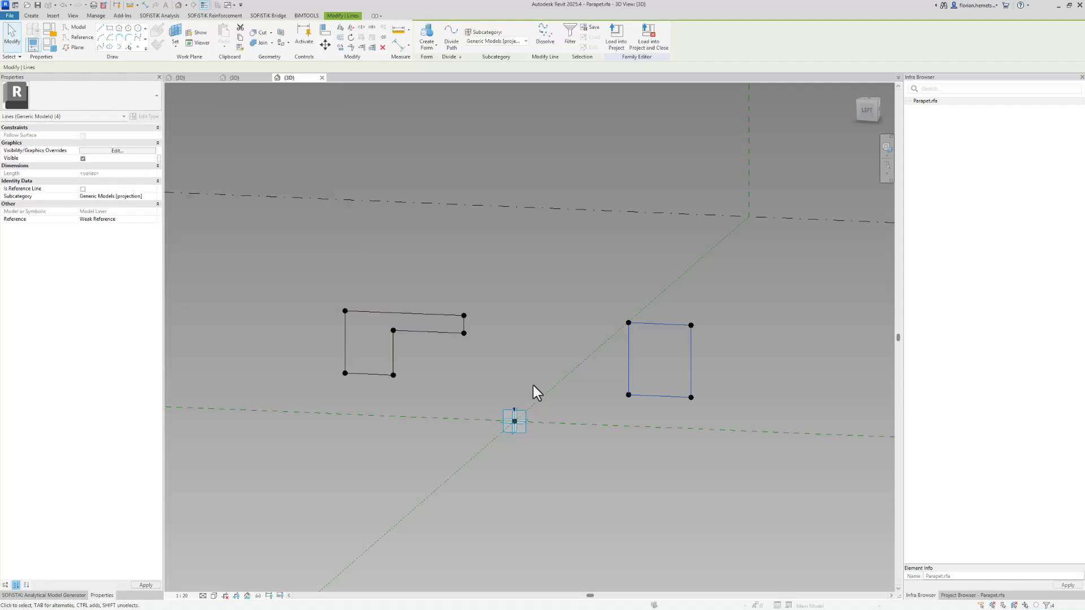
left_click(679, 351)
Associate the visibility of all the rectangle's lines with the Right parameter.
key("Tab")
left_click(689, 352)
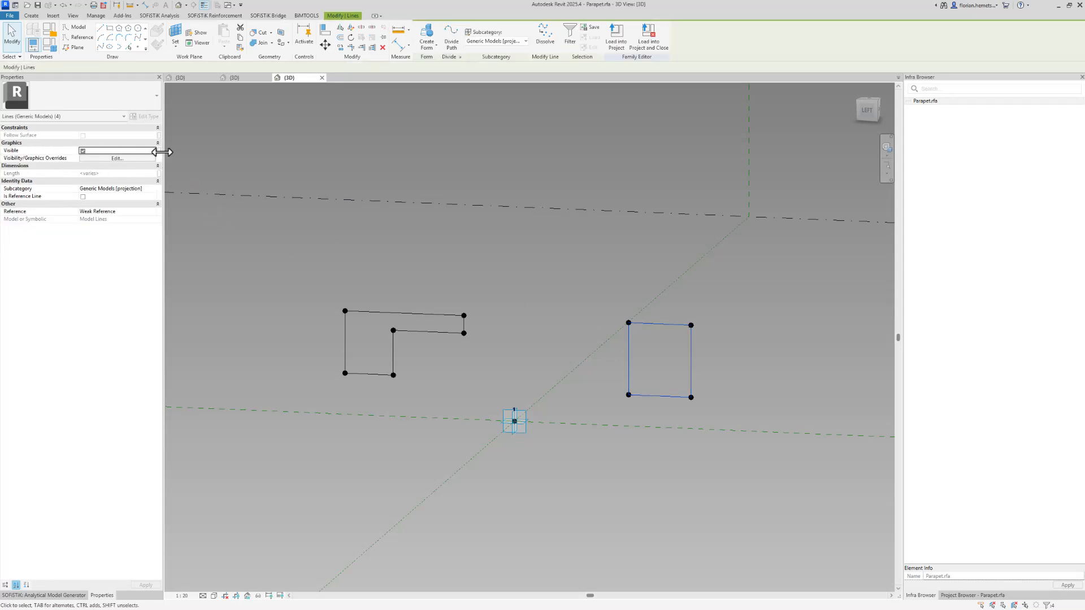
left_click(159, 151)
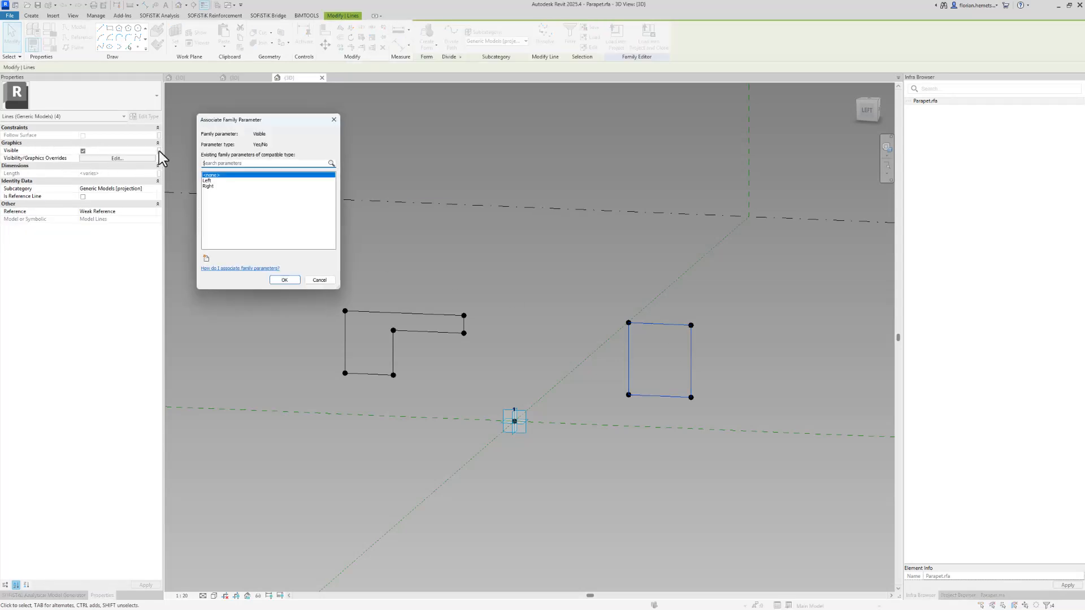
left_click(212, 188)
left_click(284, 280)
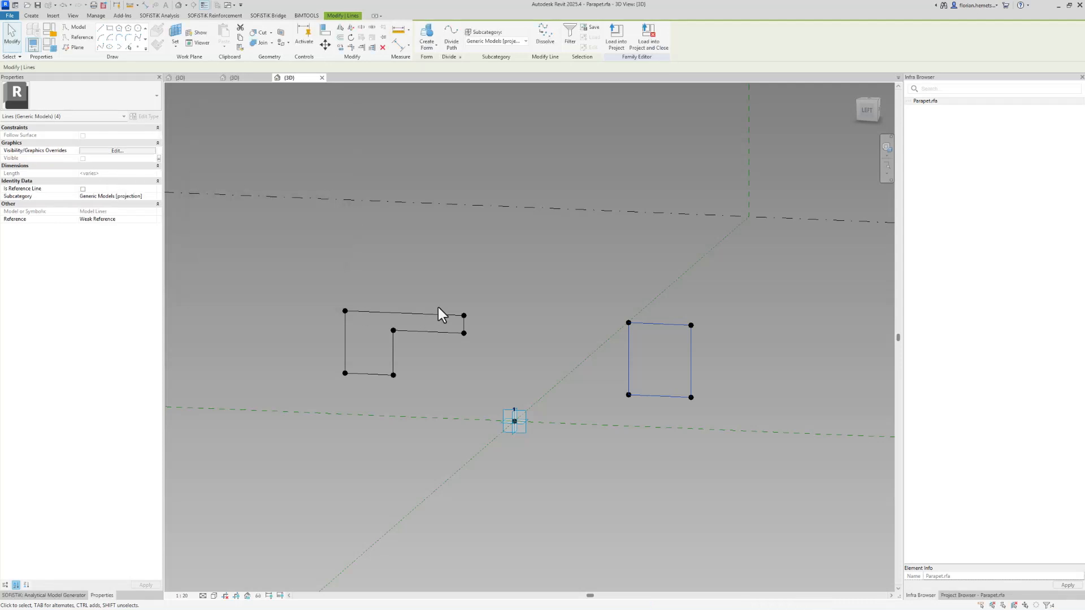
Associate the visibility of all lines of the L-shaped profile with the Left parameter.
left_click(439, 307)
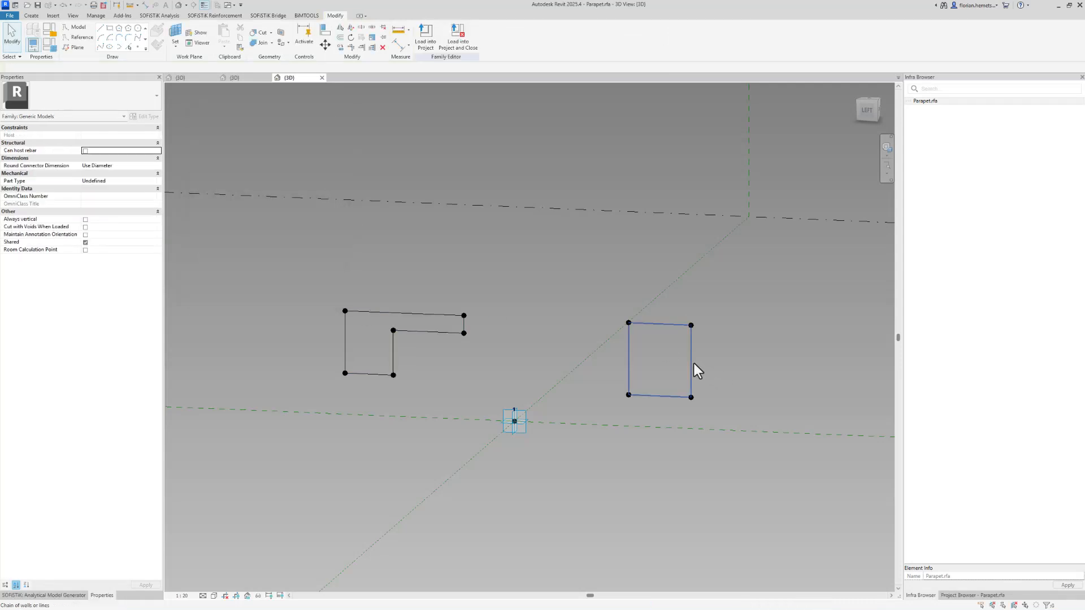
left_click(410, 315)
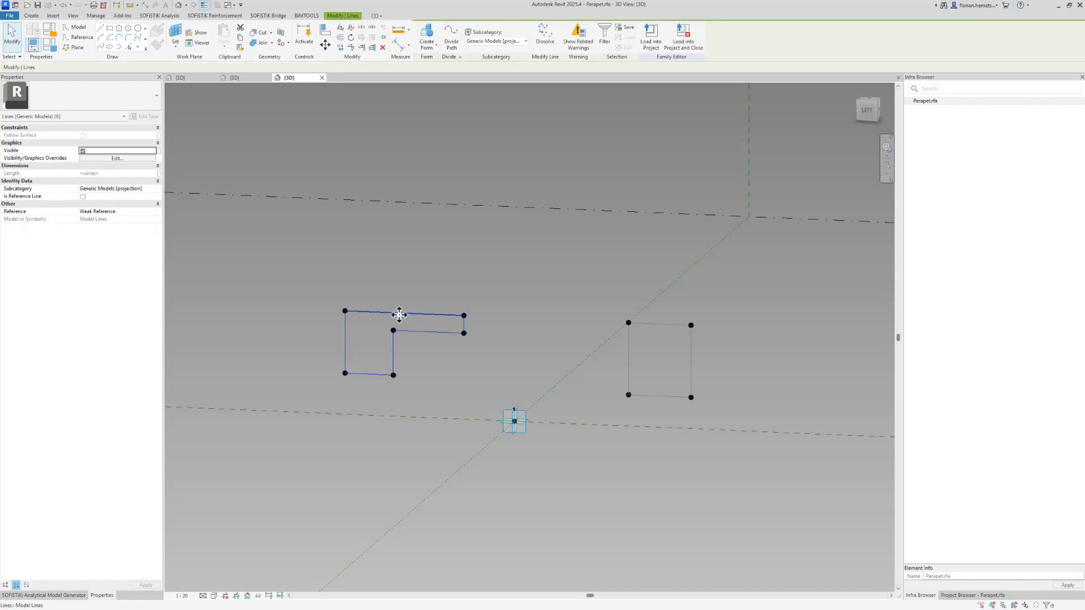
left_click(159, 150)
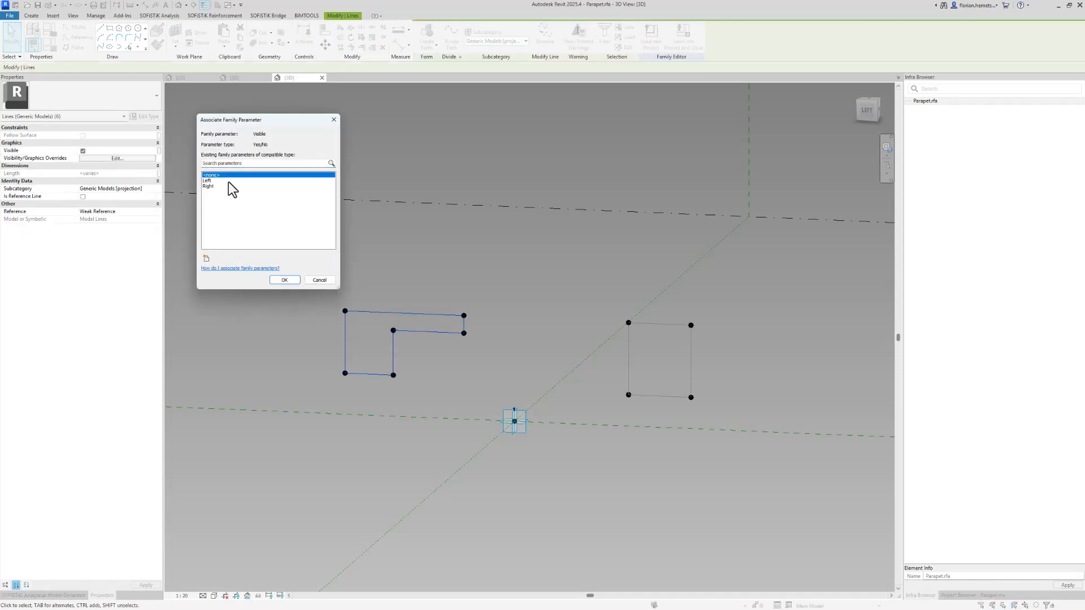
left_click(228, 181)
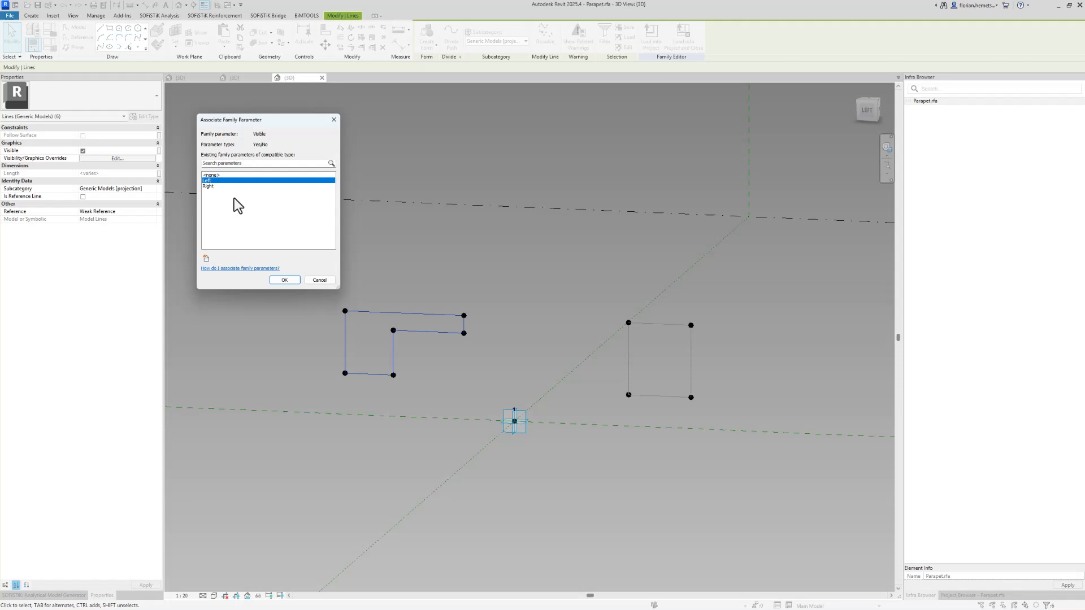
left_click(284, 281)
left_click(294, 318)
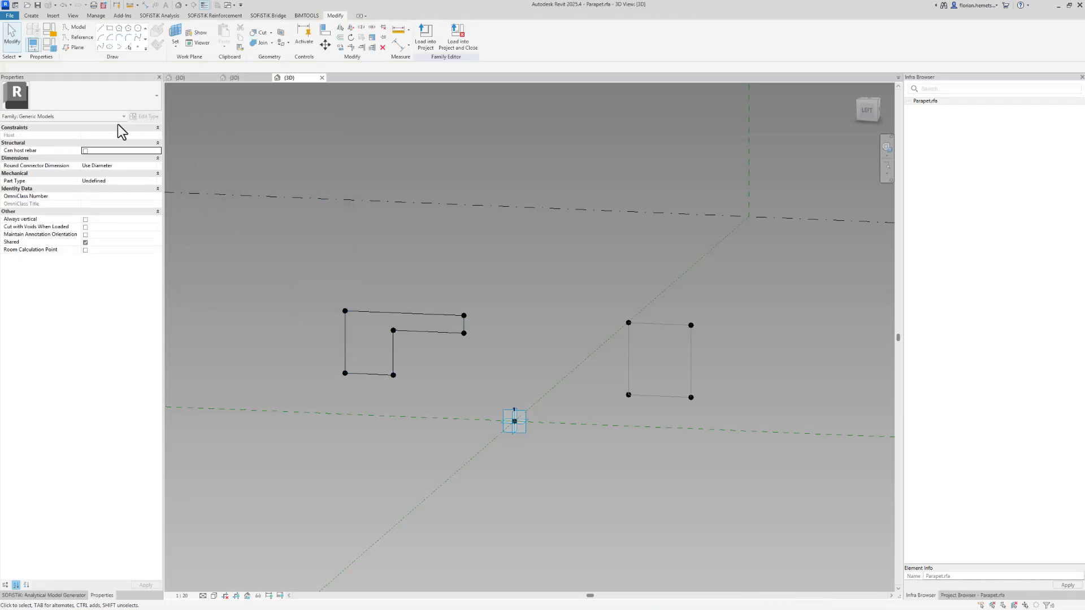
Make Right the current type of the Parapet family.
left_click(50, 46)
left_click(623, 146)
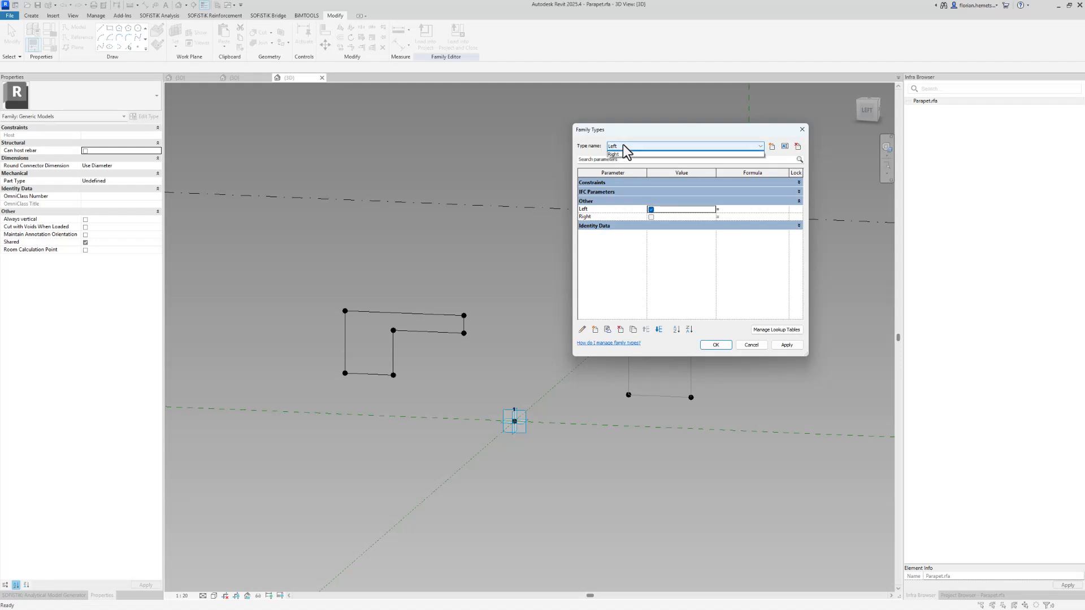
left_click(620, 154)
left_click(727, 345)
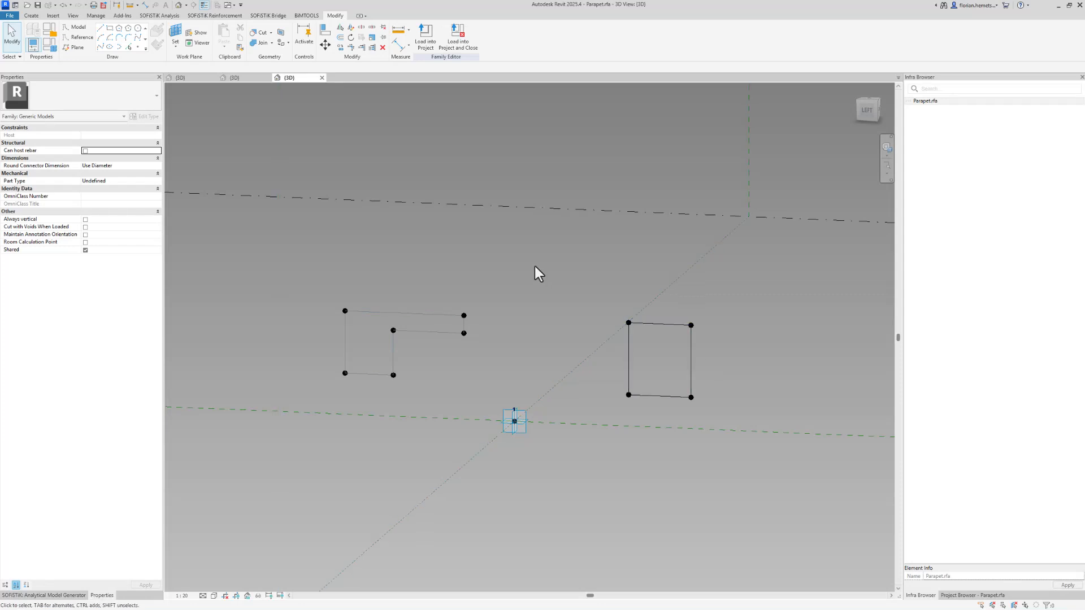
Load the Parapet family into Project1, overwriting the existing version and its parameter values, and close the Component_A-P0-P3 family without saving.
left_click(421, 45)
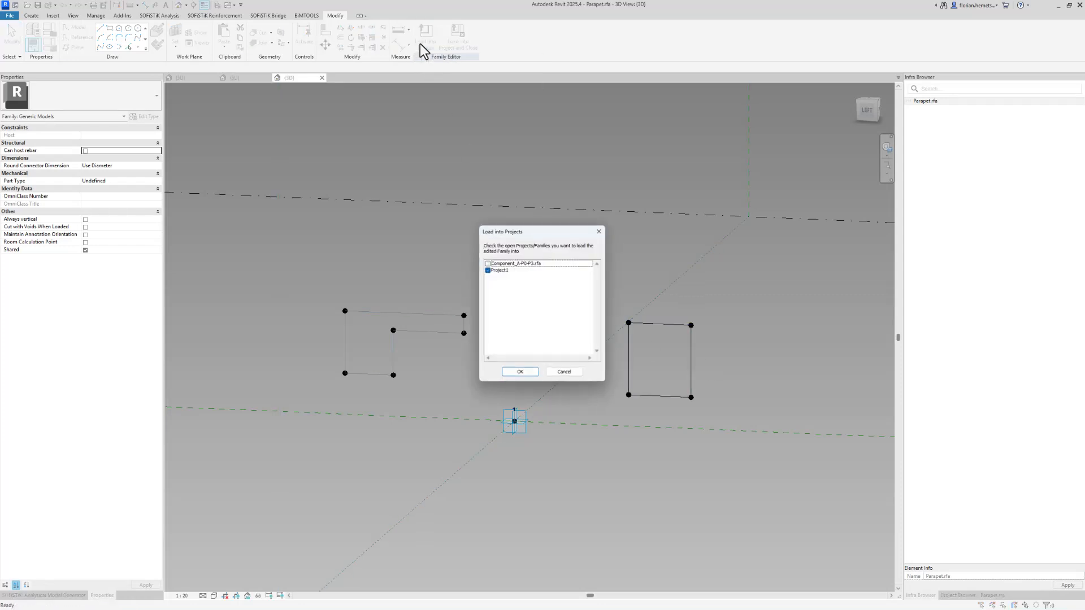
left_click(521, 372)
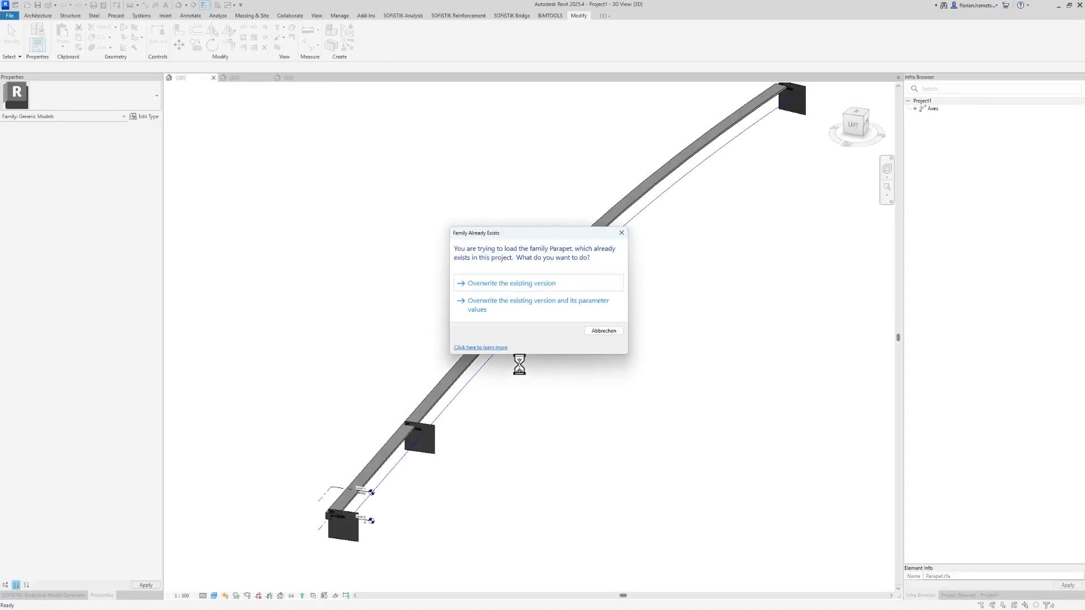
left_click(527, 311)
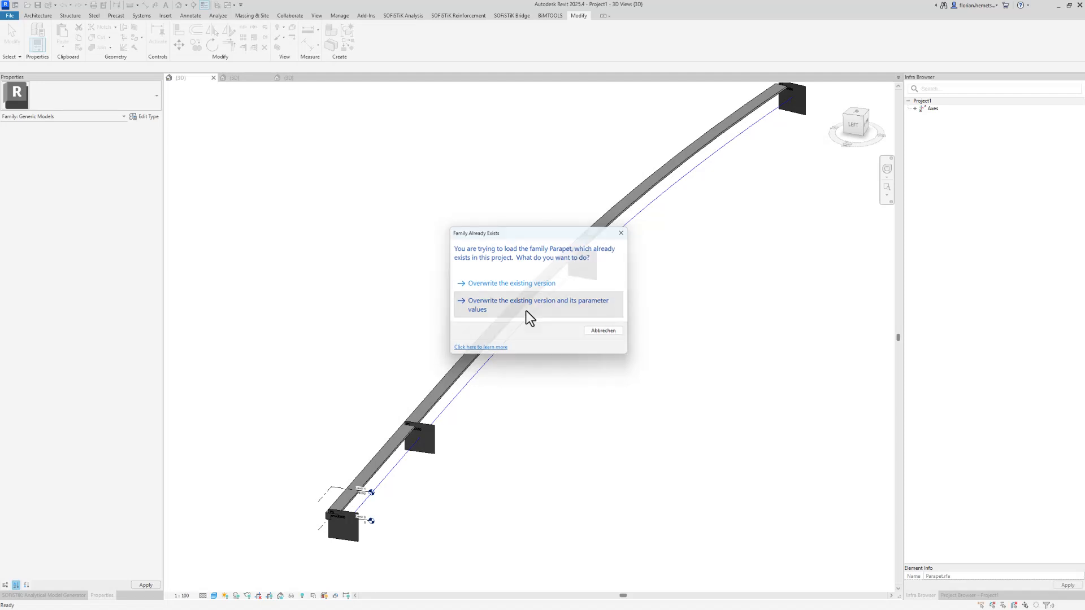
left_click(267, 78)
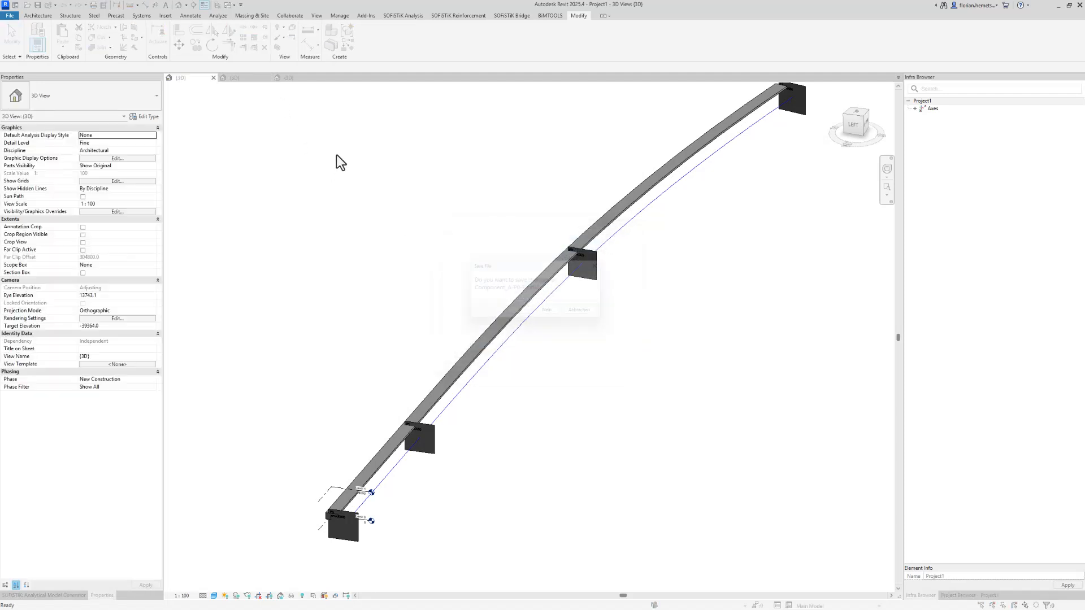
left_click(555, 317)
Start a new superstructure along the bridge axis and preview the Left type of the Parapet profile family.
middle_click_drag(450, 393, 509, 322)
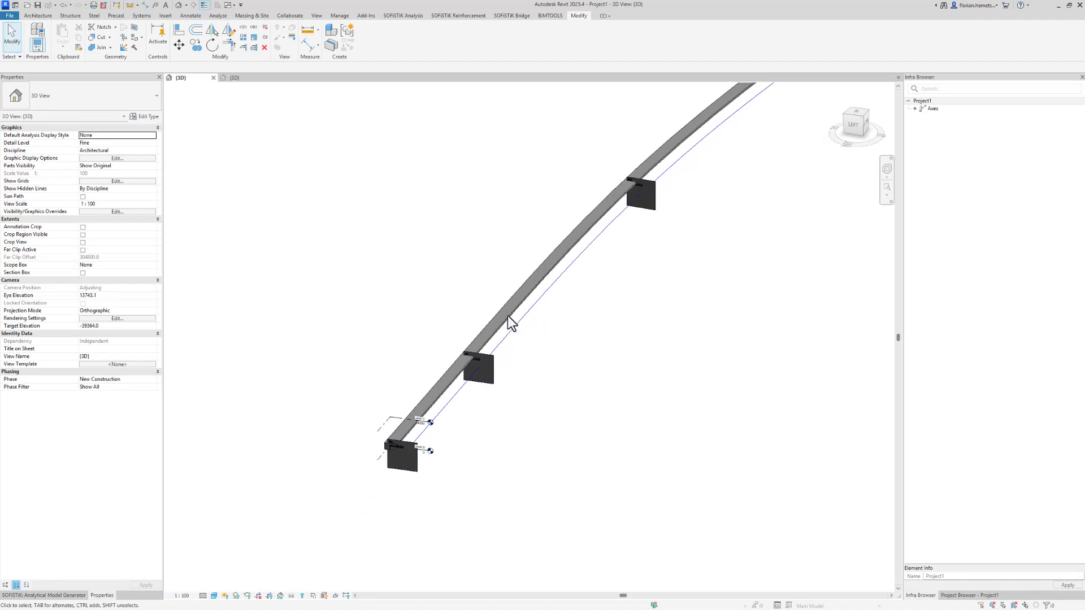
left_click(510, 16)
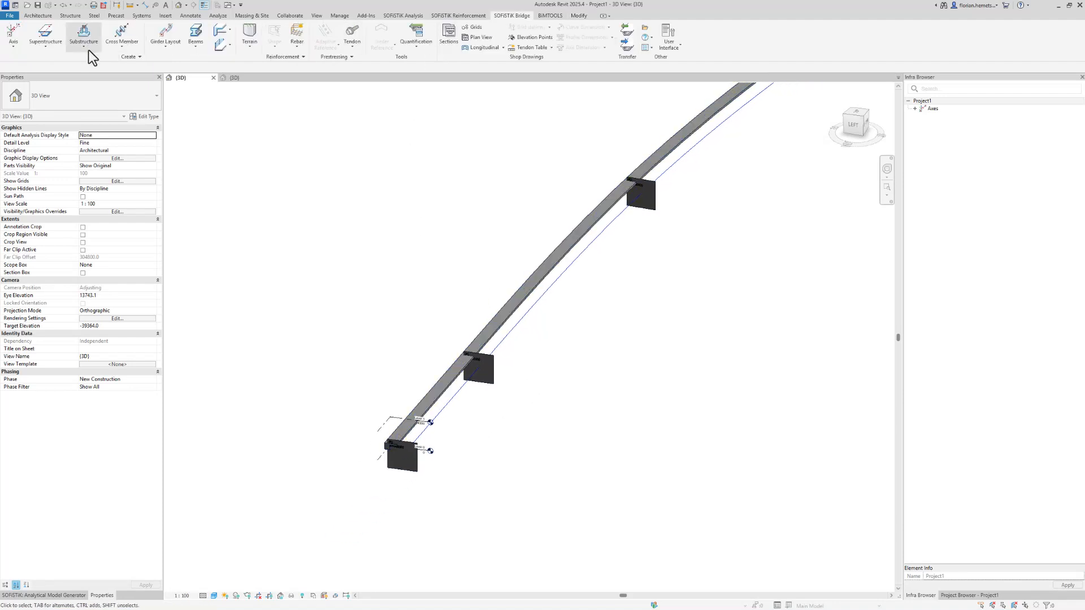
left_click(39, 49)
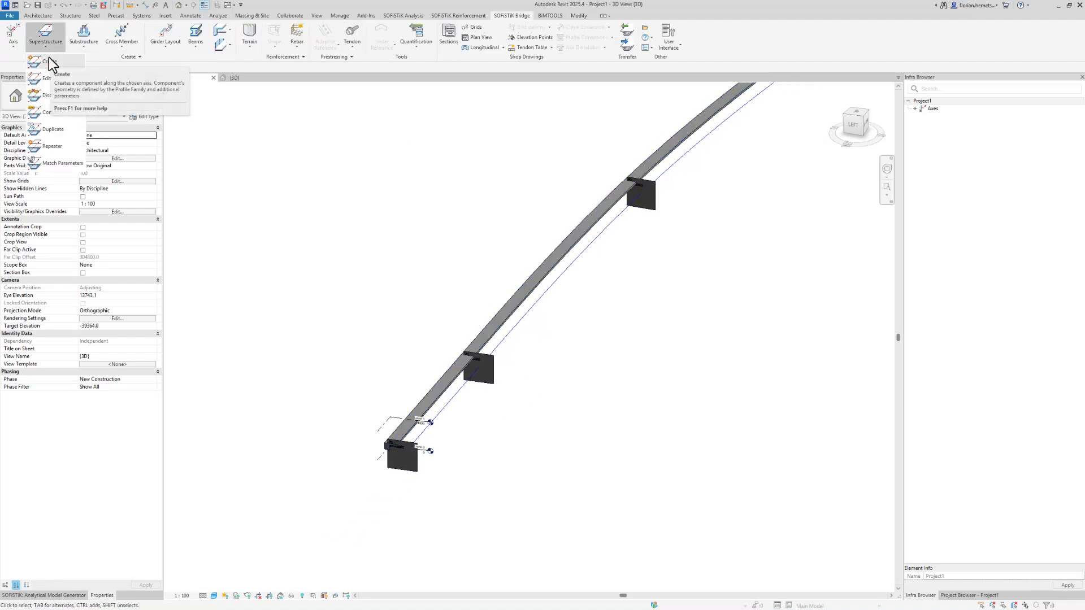
left_click(49, 62)
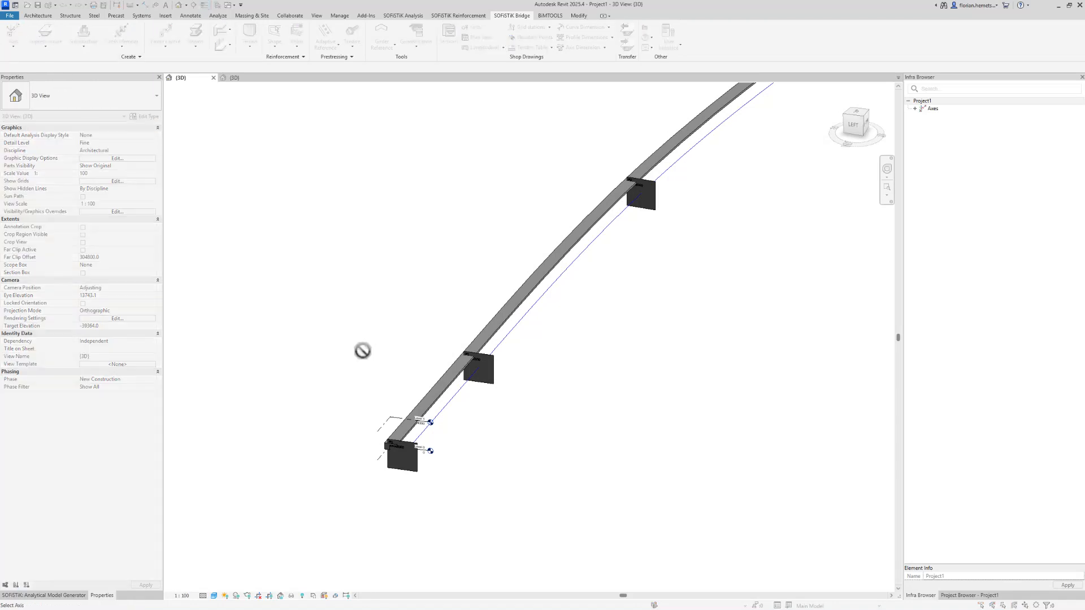
left_click(446, 408)
left_click(610, 69)
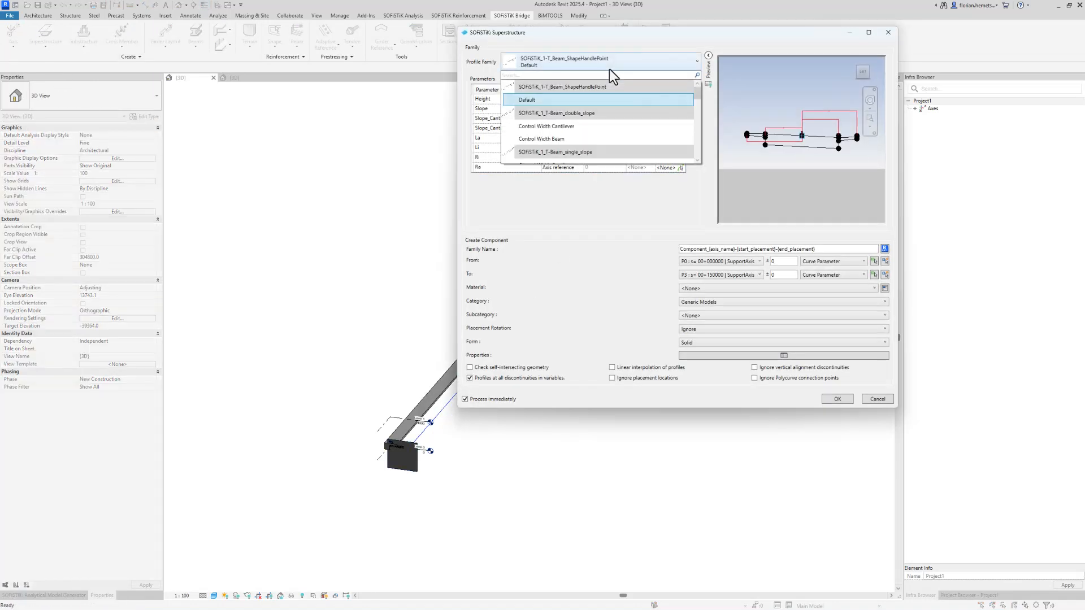
scroll(598, 108, "down", 5)
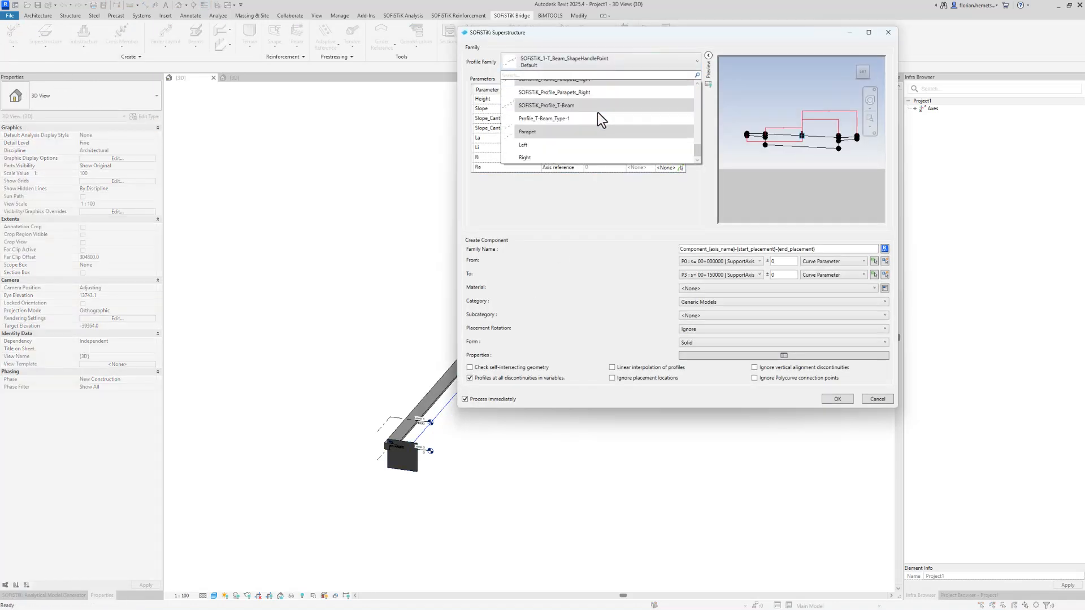
left_click(532, 145)
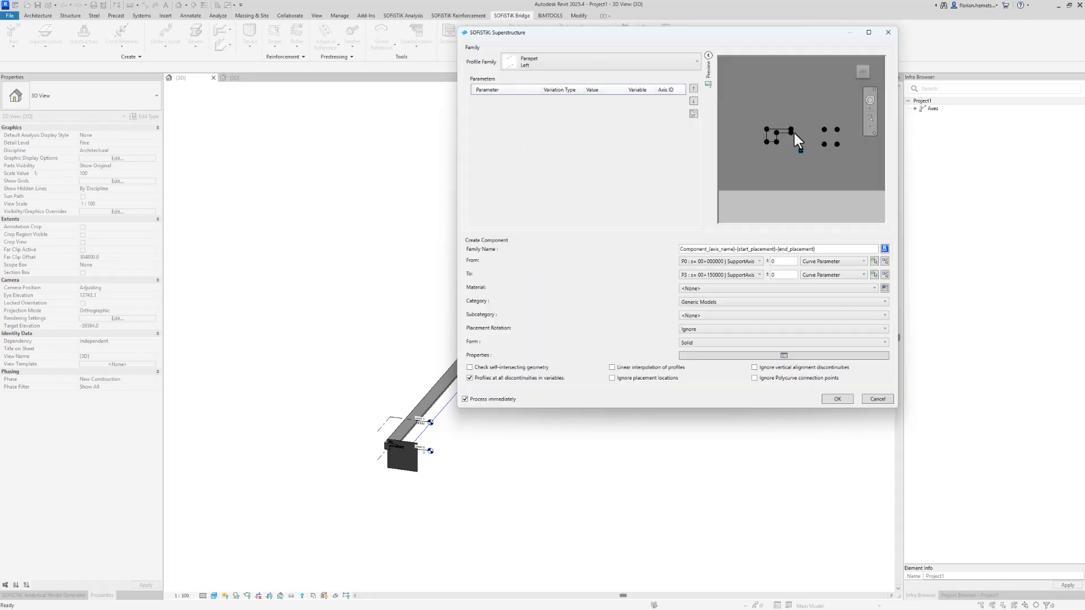
Switch the profile to the Right type of Parapet and generate the superstructure from P0 to P3.
left_click(670, 67)
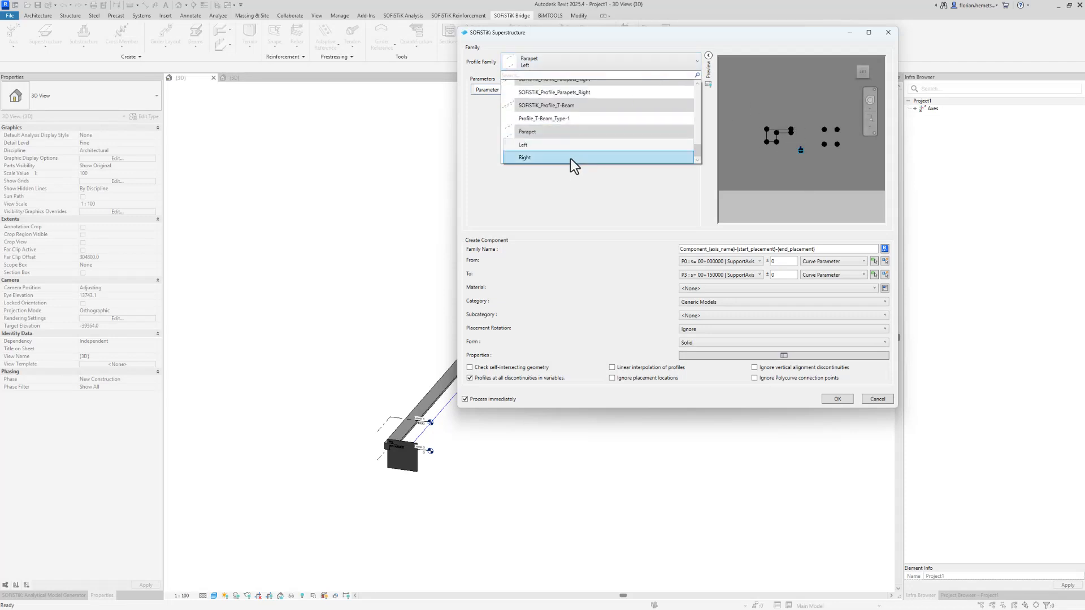
left_click(570, 158)
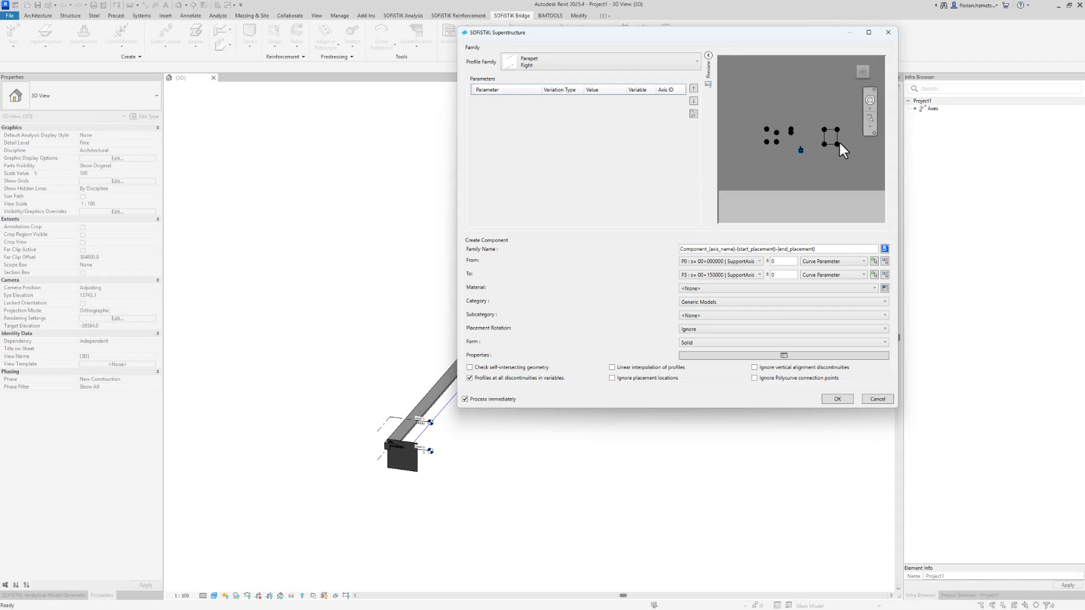
left_click(836, 399)
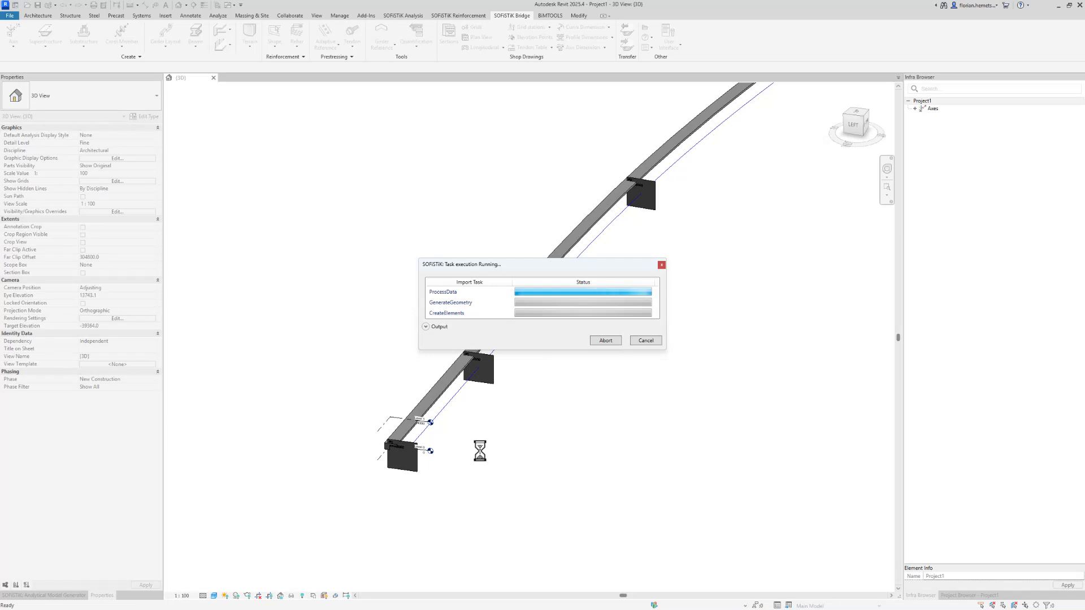
scroll(435, 436, "up", 5)
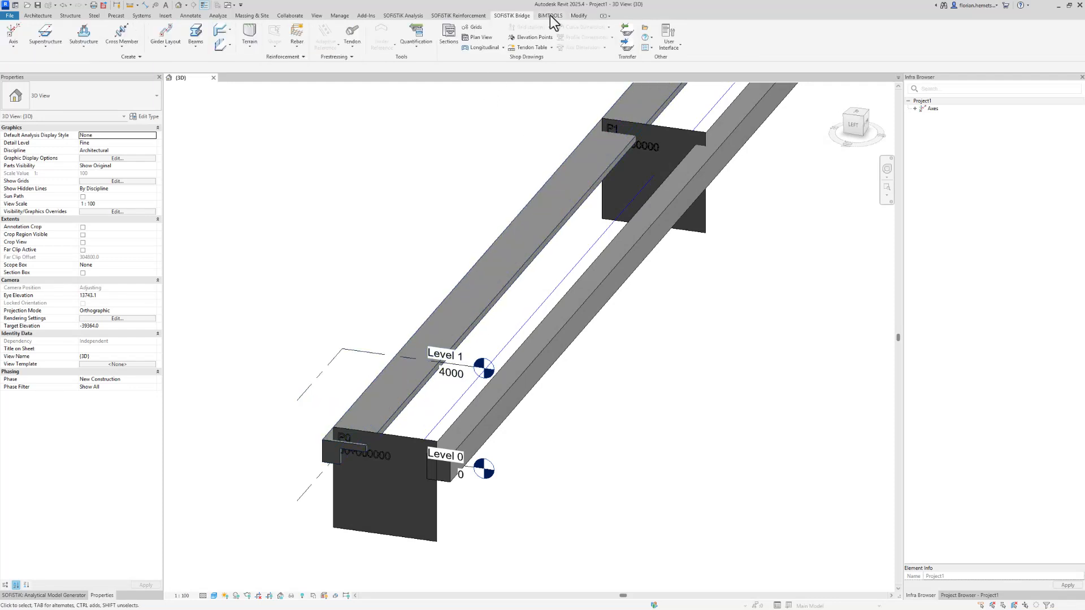
Expand axis A's superstructures in the Infra Browser and open the profile family of Component_A-P0-P3 (0) for editing.
left_click(672, 42)
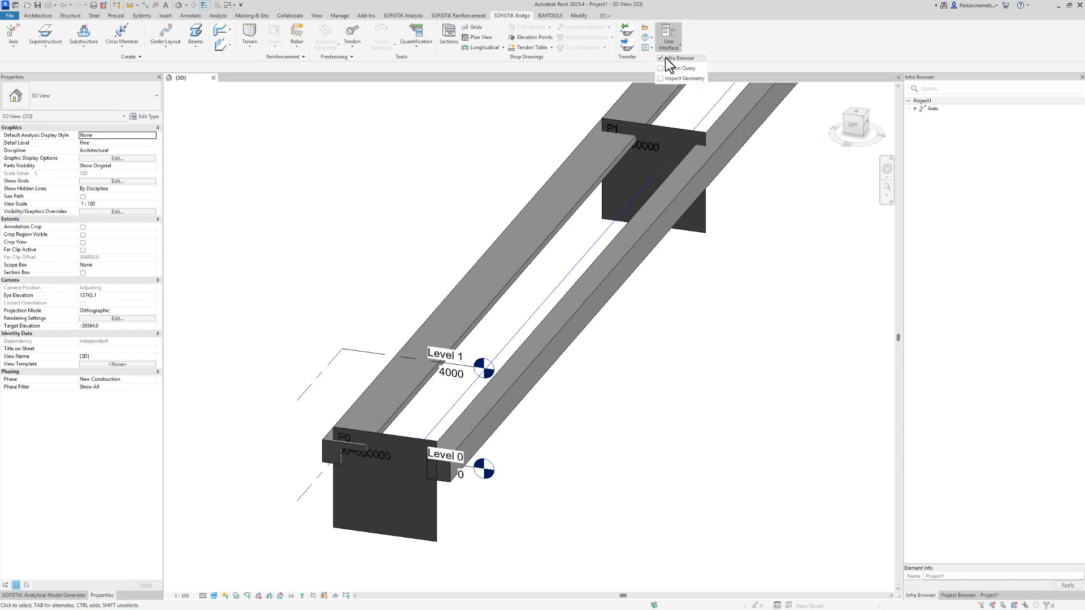
left_click(915, 108)
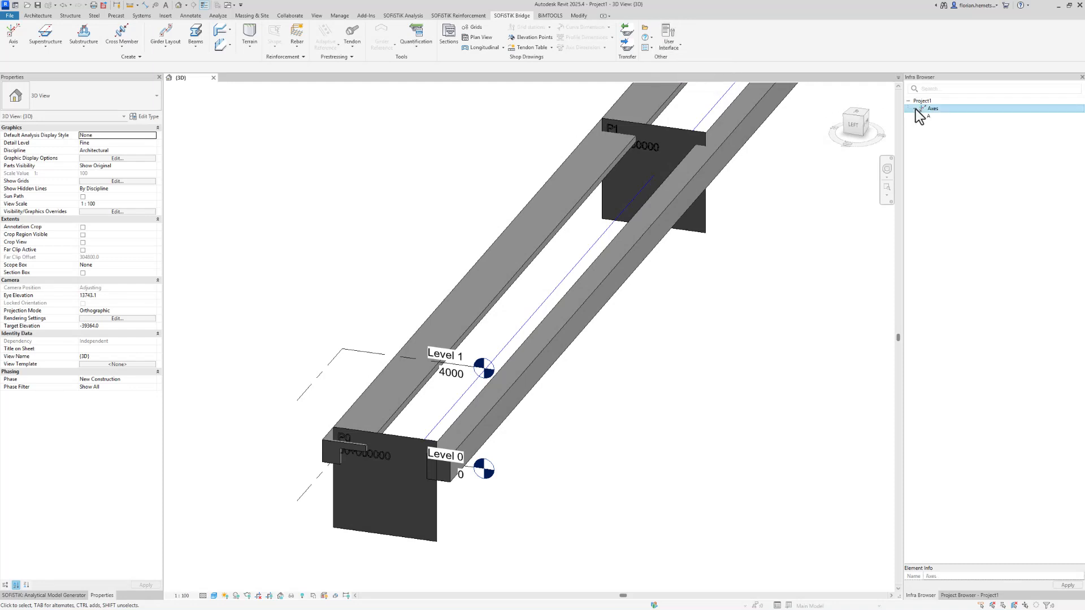
left_click(920, 117)
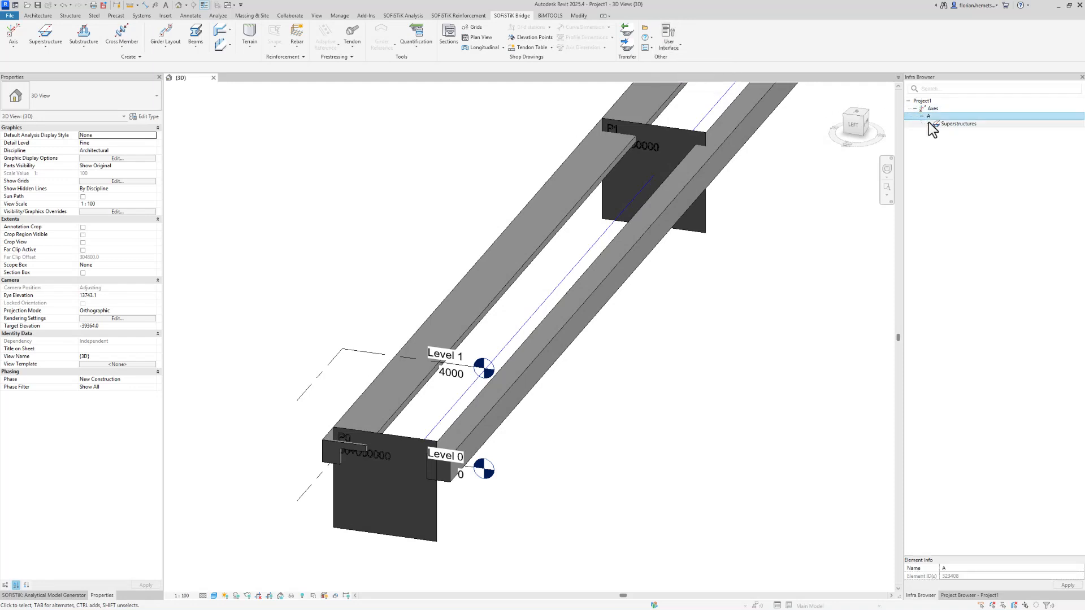
left_click(928, 123)
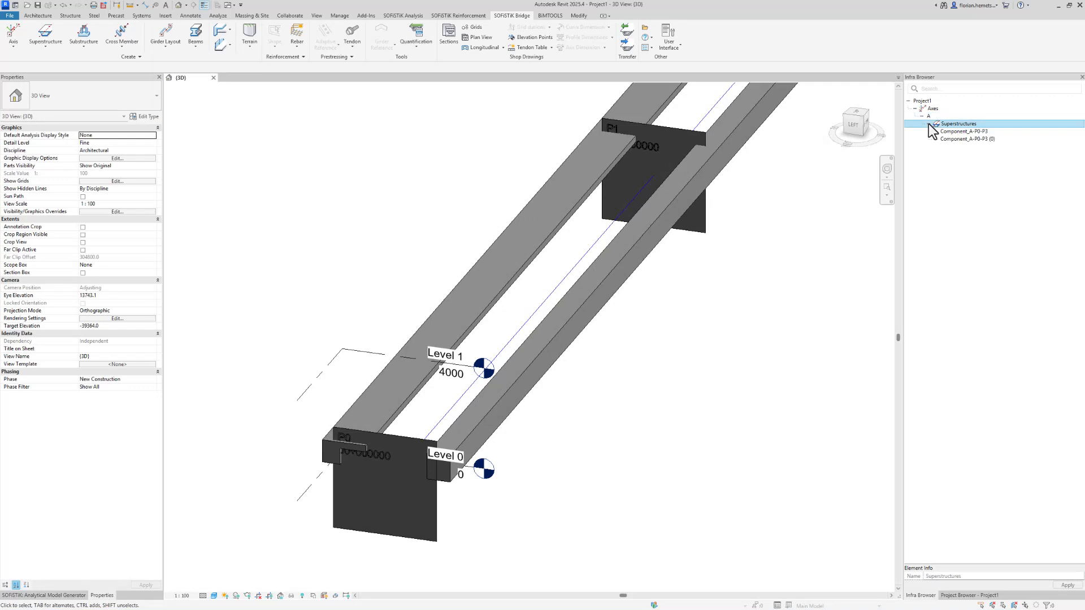
left_click(969, 139)
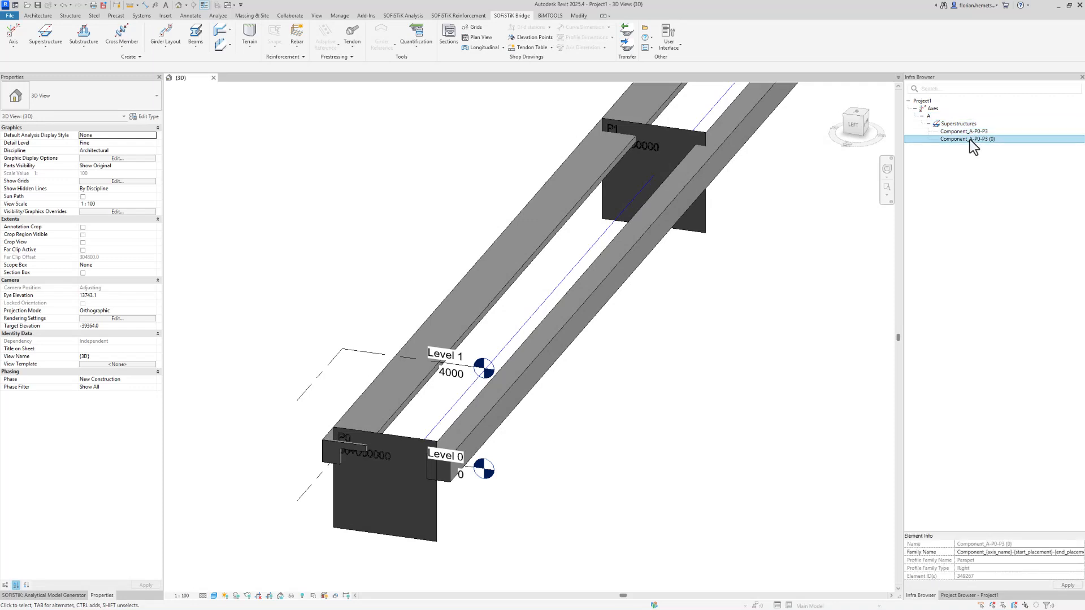
right_click(970, 140)
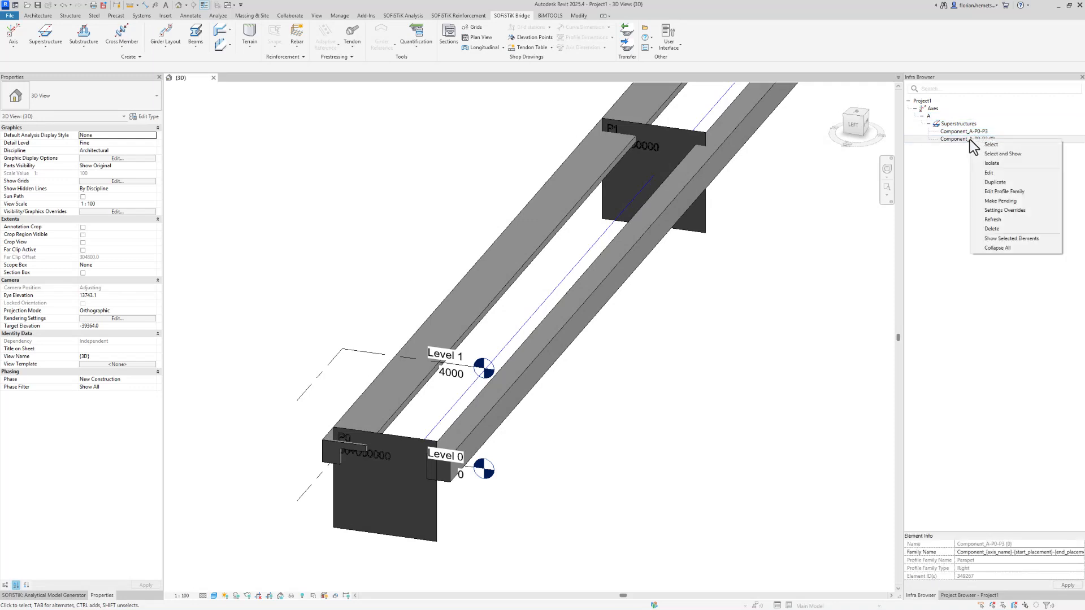
left_click(981, 191)
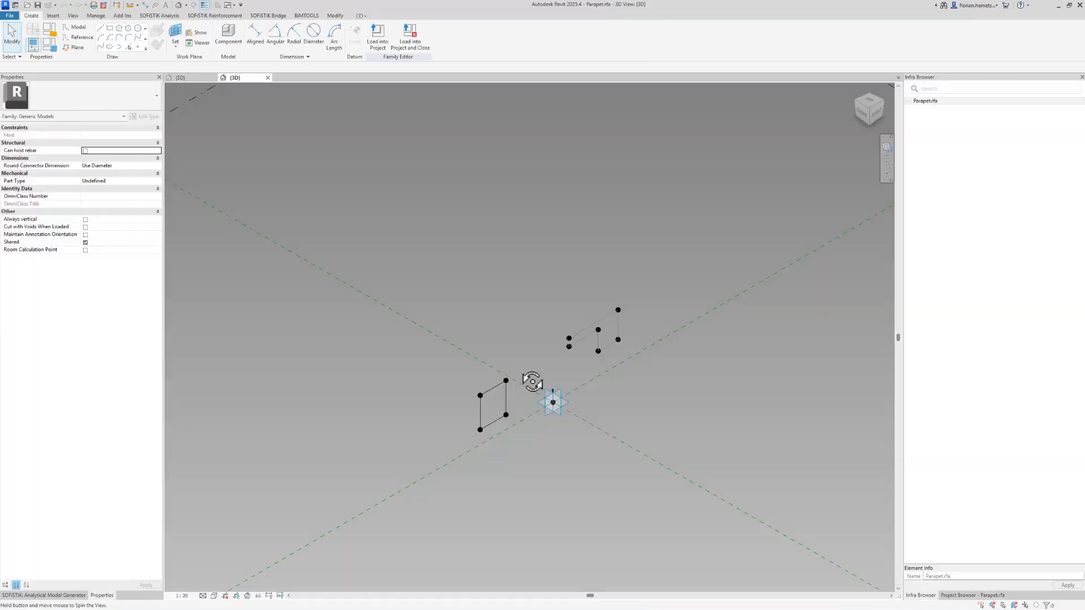
Set the work plane to the placement point's vertical plane facing the two profiles.
middle_click_drag(533, 381, 783, 340, "shift")
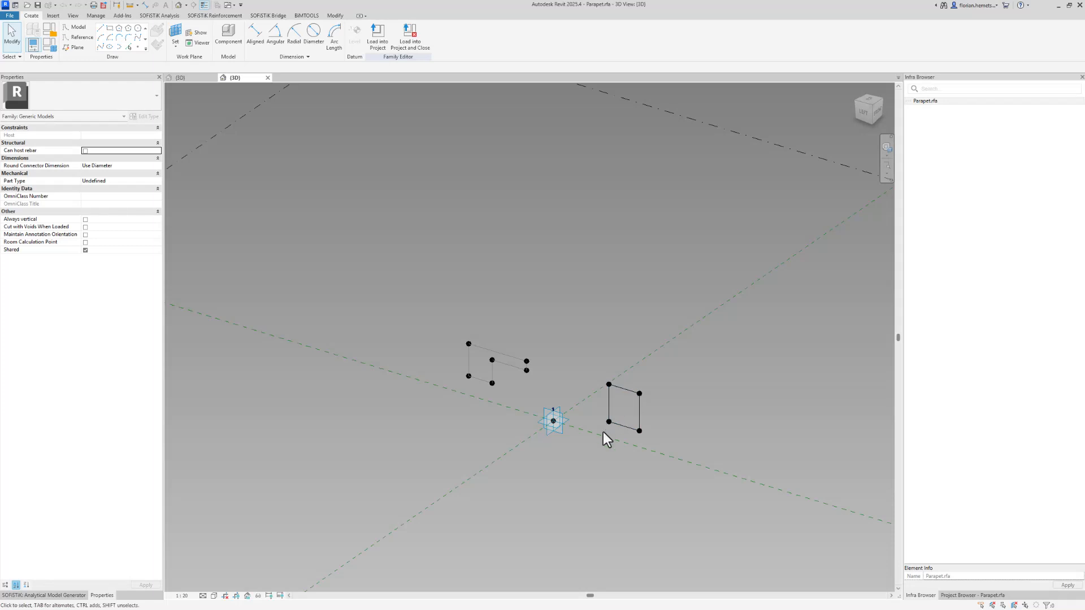
middle_click_drag(605, 436, 671, 434, "shift")
scroll(628, 446, "up", 4)
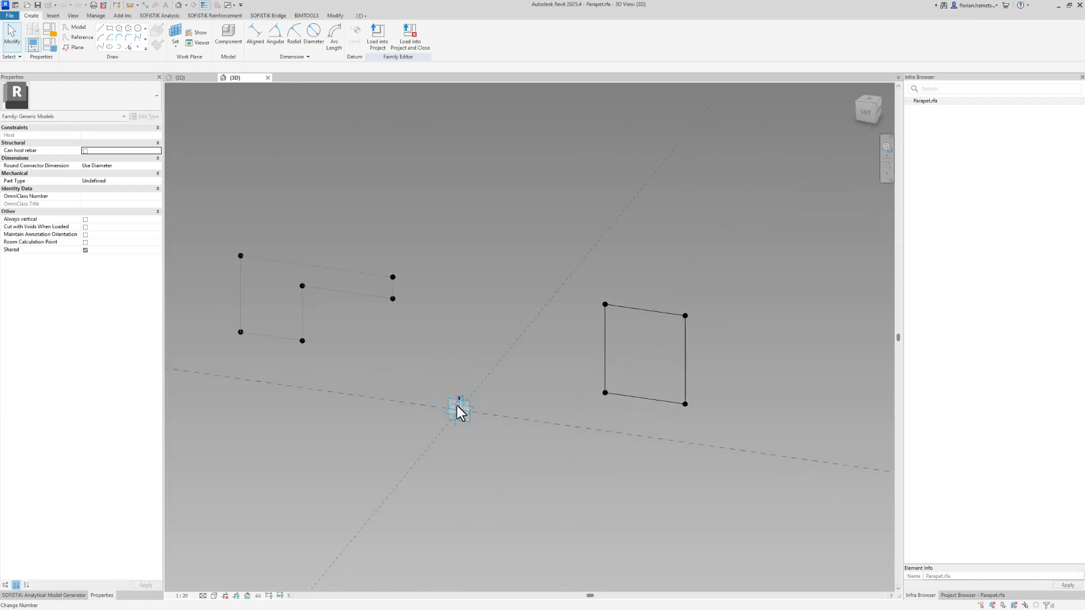
left_click(175, 35)
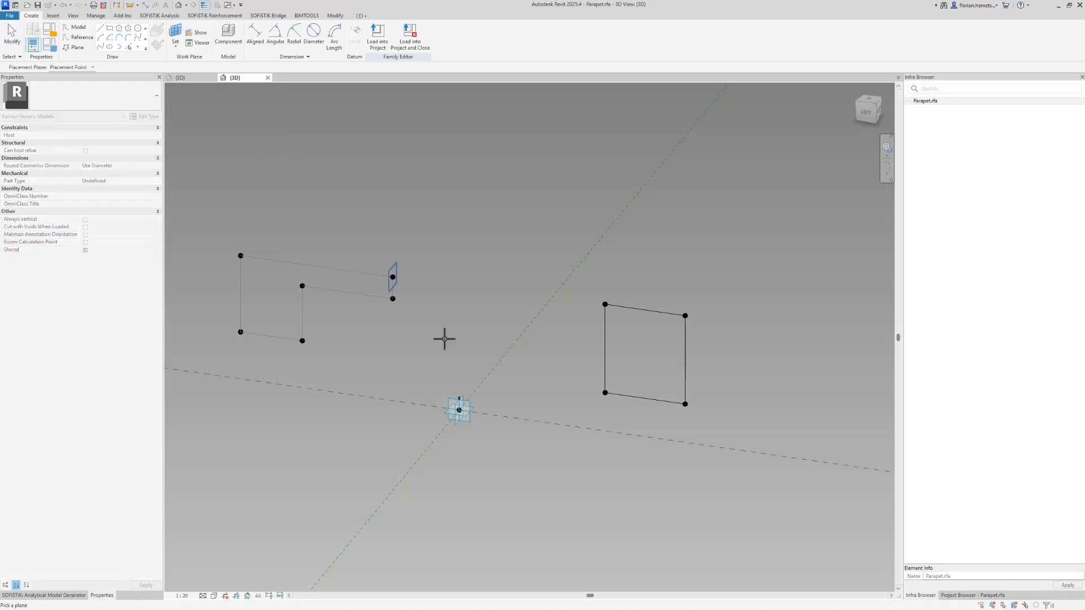
left_click(469, 410)
middle_click_drag(508, 479, 532, 423, "shift")
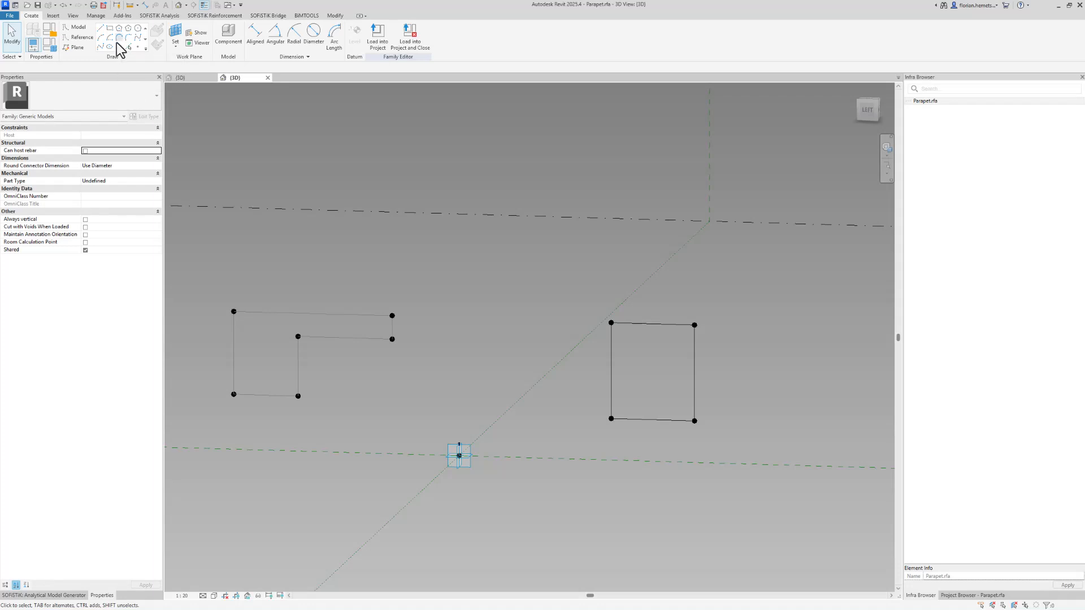
Draw a small model-line rectangle inside the upper-left corner of the Right type's rectangular profile.
left_click(111, 30)
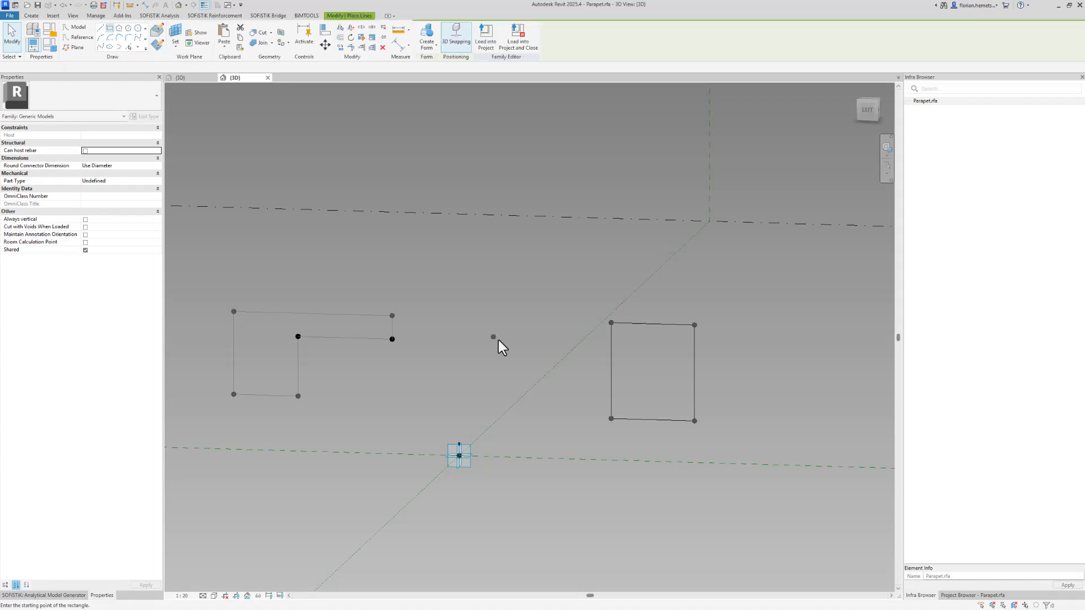
left_click(624, 328)
left_click(639, 347)
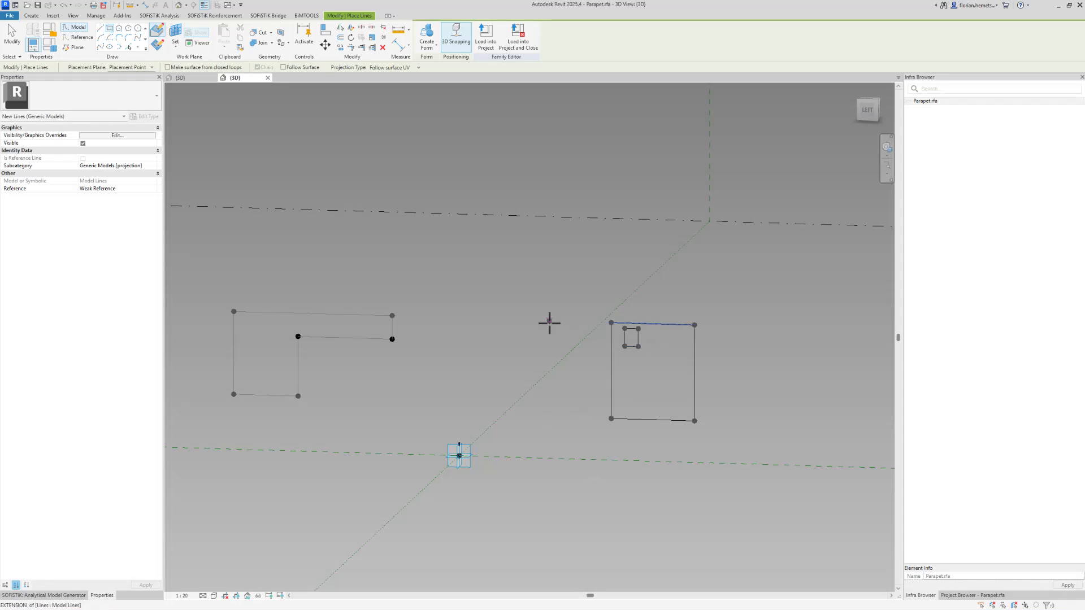
Associate the visibility of the small inner rectangle's four lines with the Right family parameter.
key("Escape")
key("Escape")
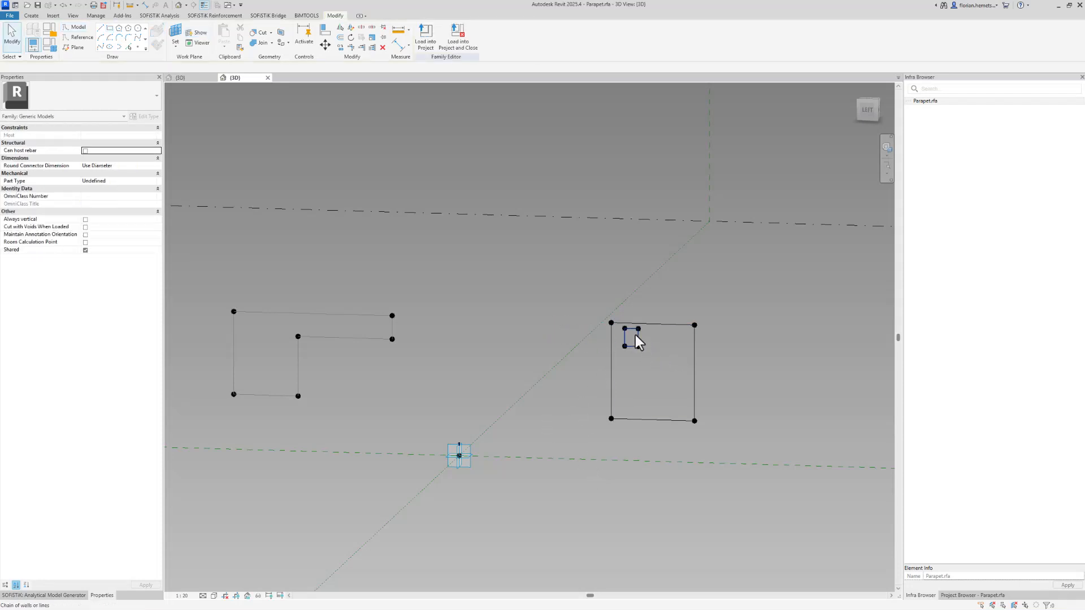
left_click(158, 150)
left_click(223, 186)
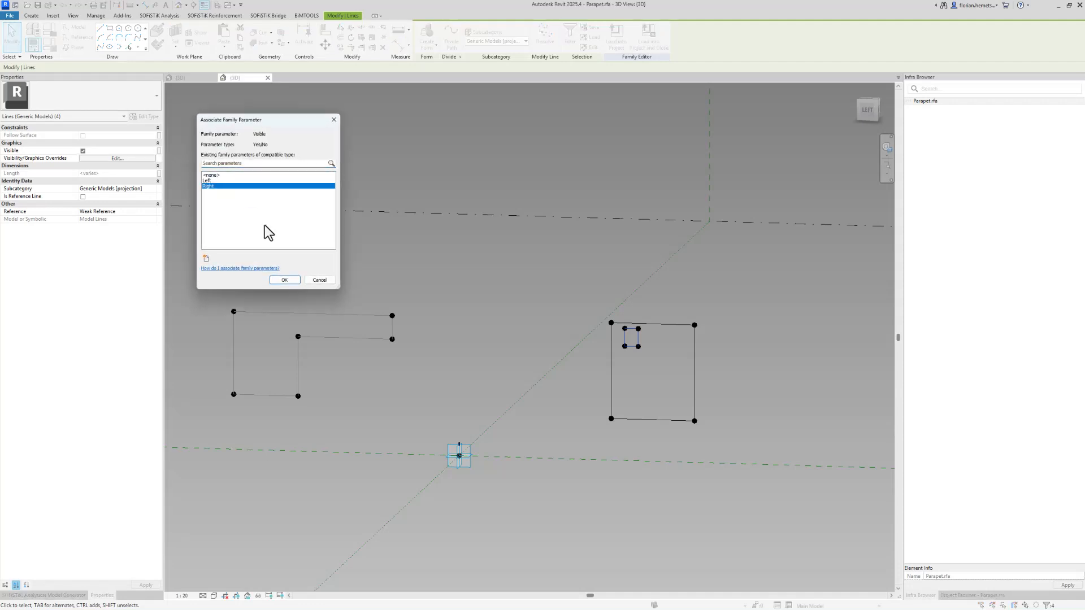
left_click(288, 282)
left_click(424, 305)
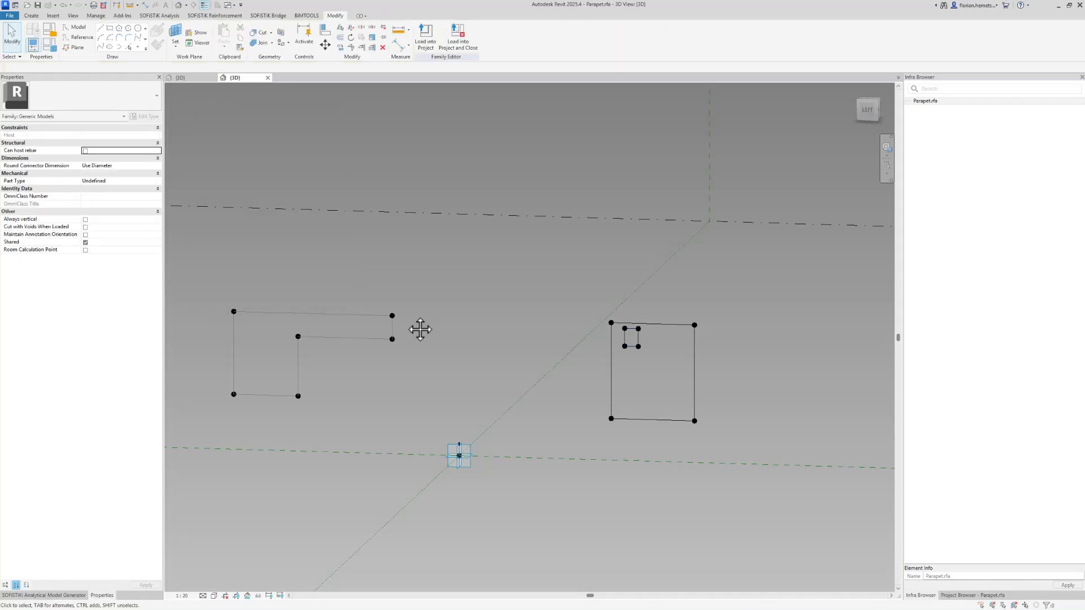
Place a reference point inside the L-shaped Left profile, in the upper half of its vertical leg.
middle_click_drag(420, 329, 545, 327)
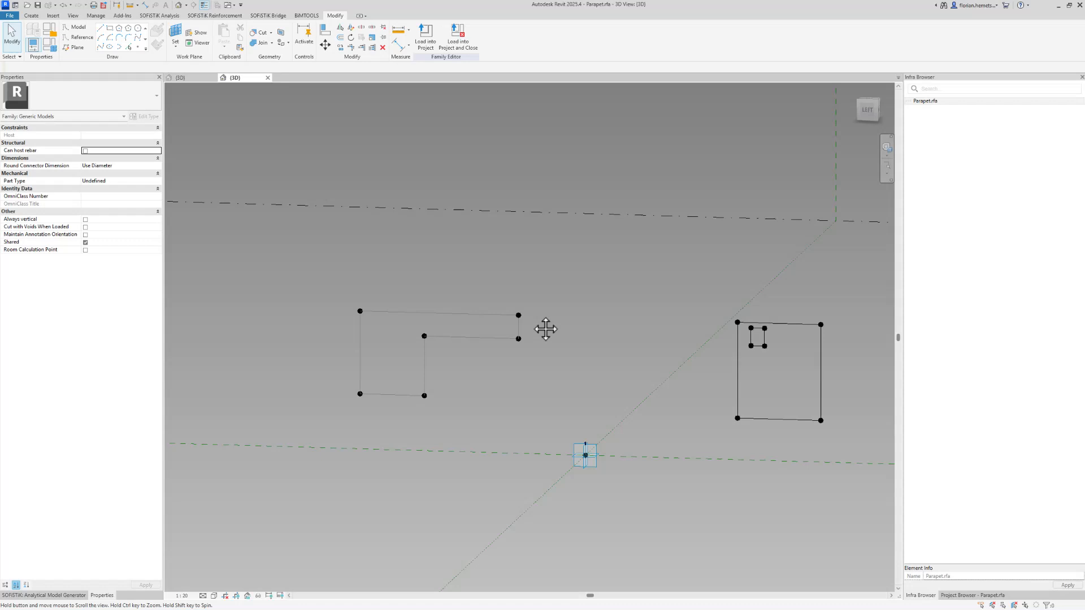
left_click(134, 35)
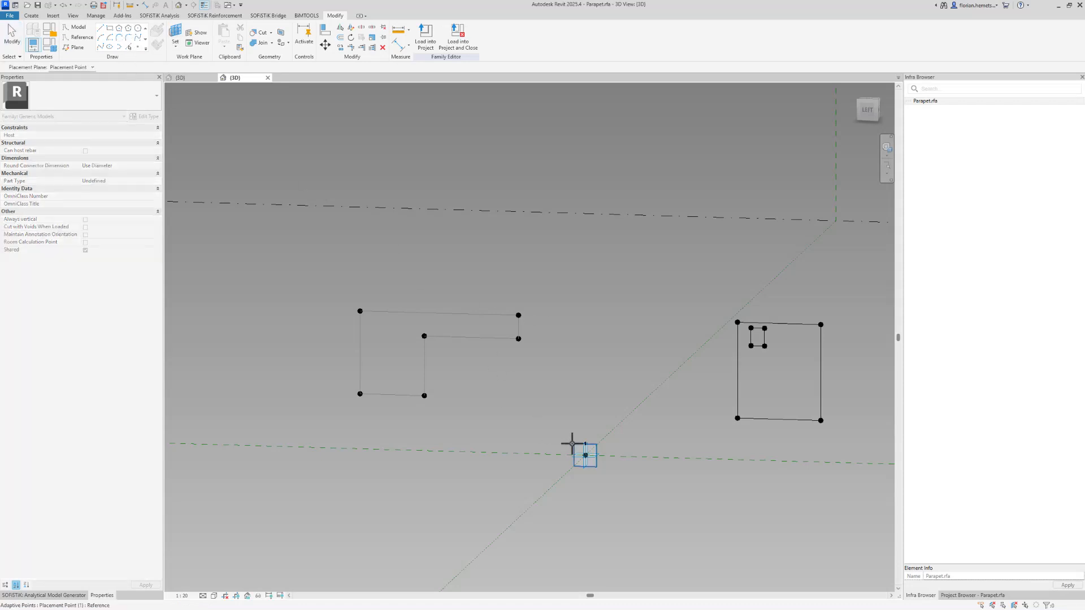
key("Escape")
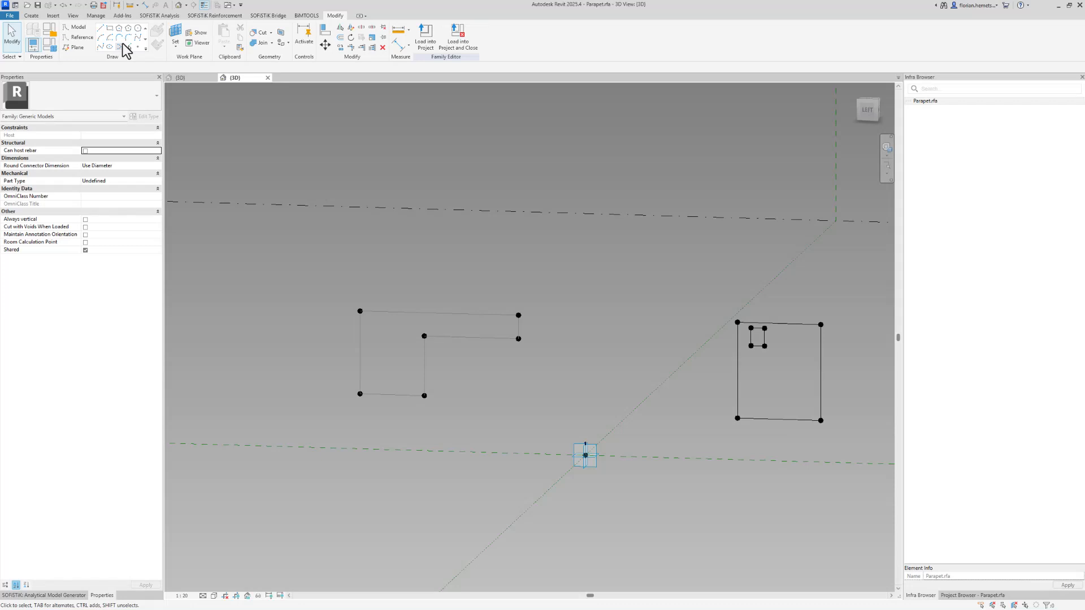
scroll(440, 316, "up", 3)
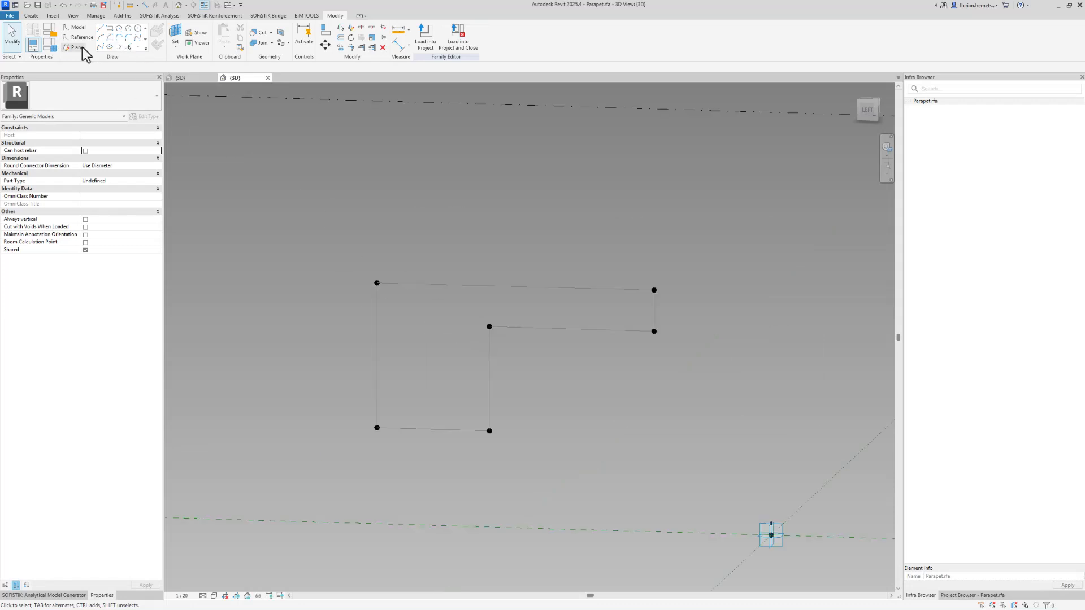
left_click(135, 47)
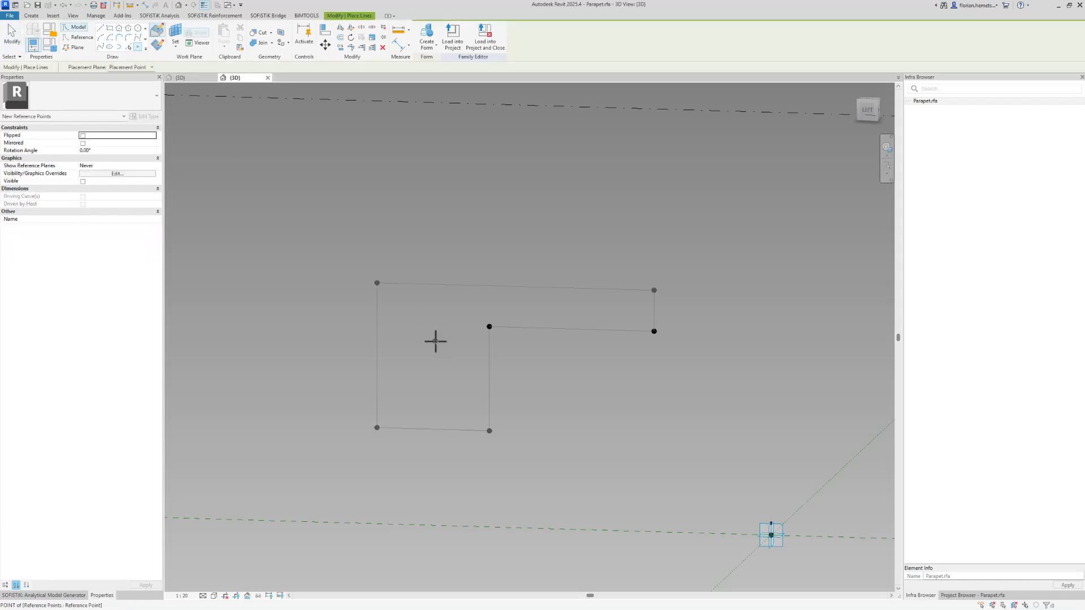
left_click(435, 341)
key("Escape")
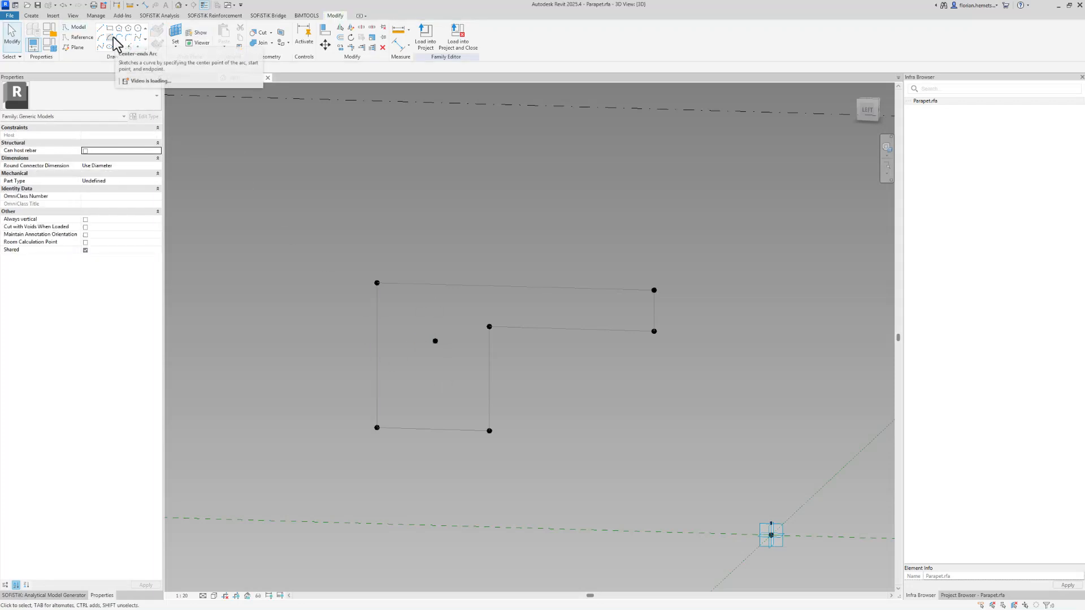
Draw a circle of about 100 mm radius around the new reference point from two center-ends half arcs.
left_click(110, 37)
left_click(435, 342)
left_click(435, 325)
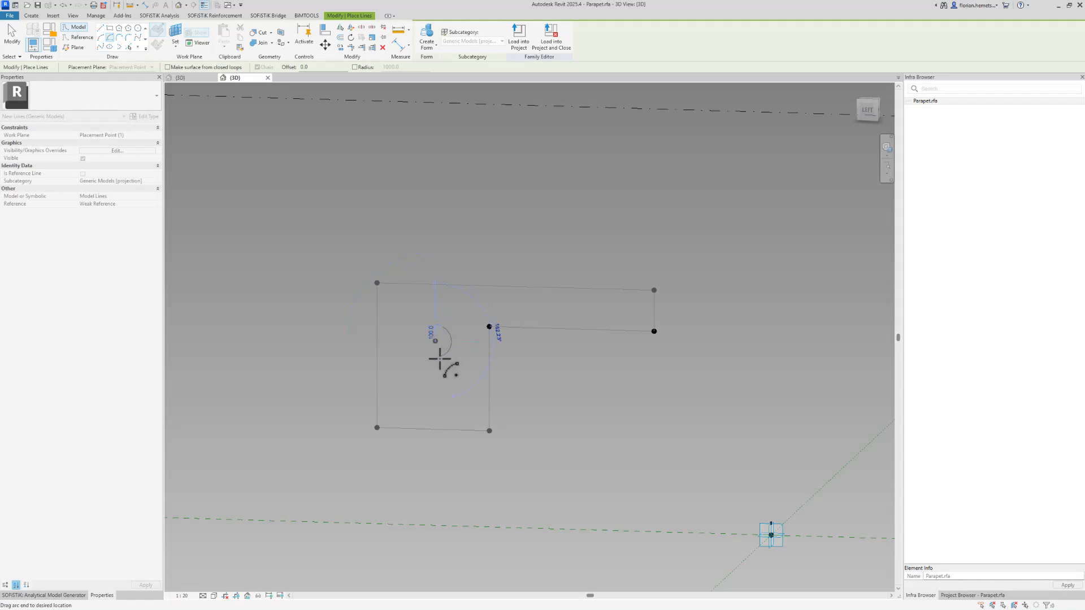
left_click(435, 358)
left_click(435, 341)
left_click(435, 325)
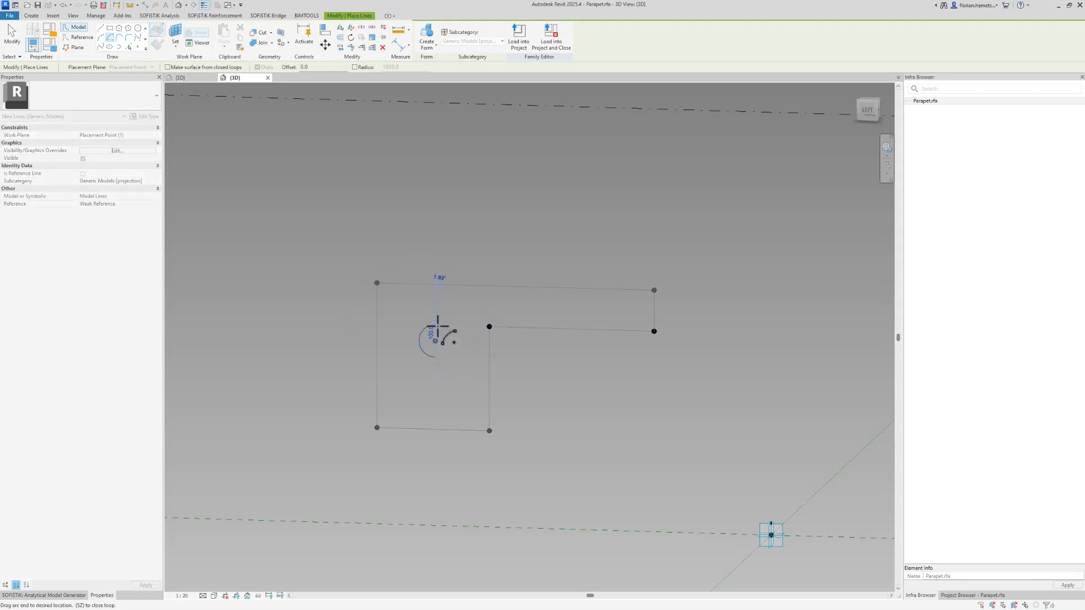
left_click(435, 358)
key("Escape")
key("Escape")
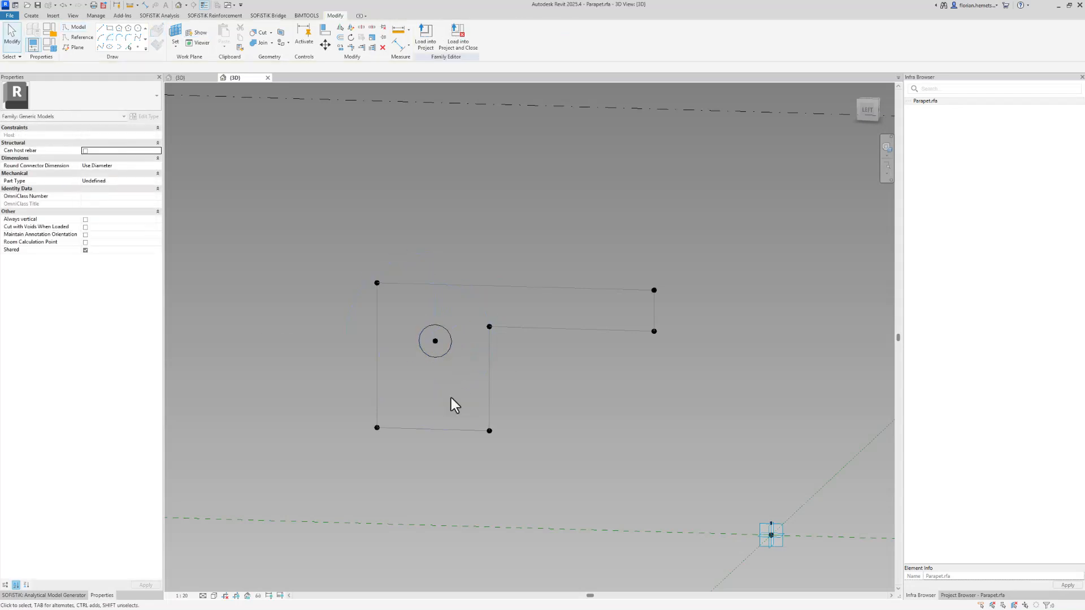
Associate the visibility of the circle's two arcs with the Left family parameter.
left_click(447, 356)
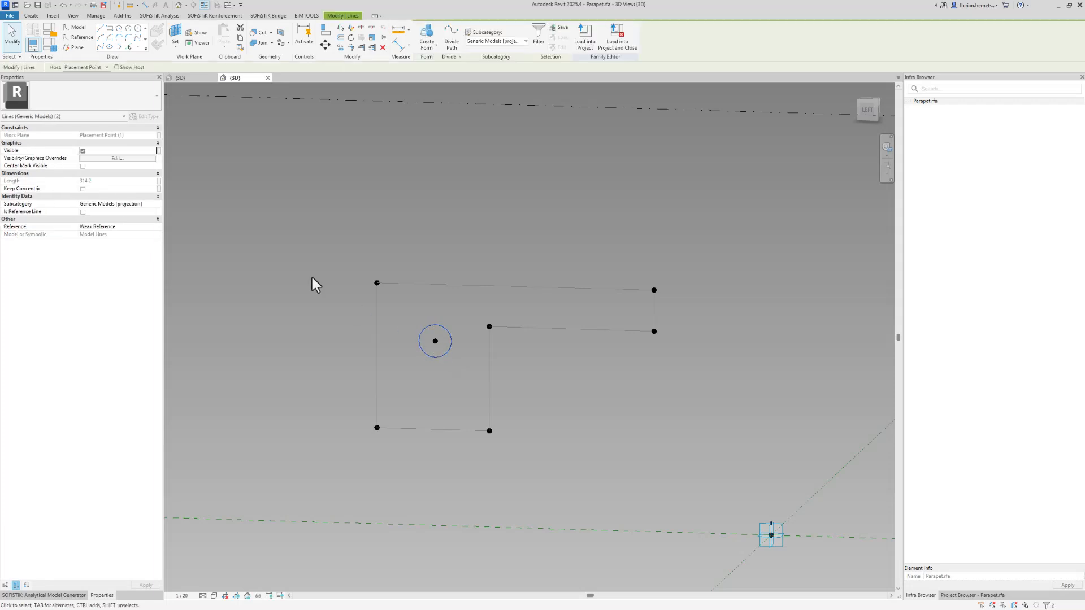
left_click(158, 150)
left_click(257, 181)
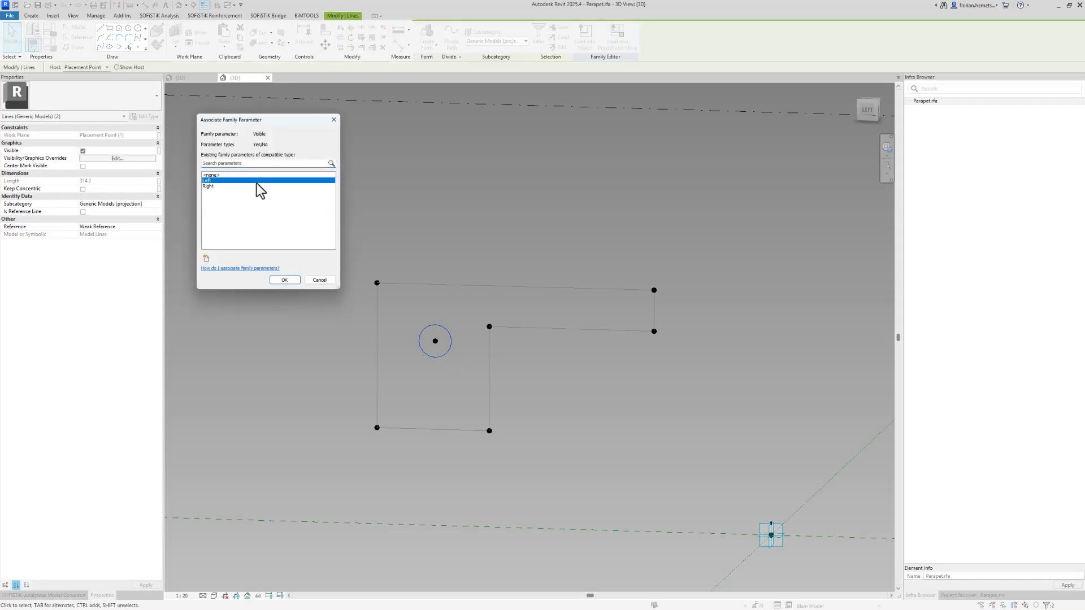
left_click(285, 280)
left_click(328, 288)
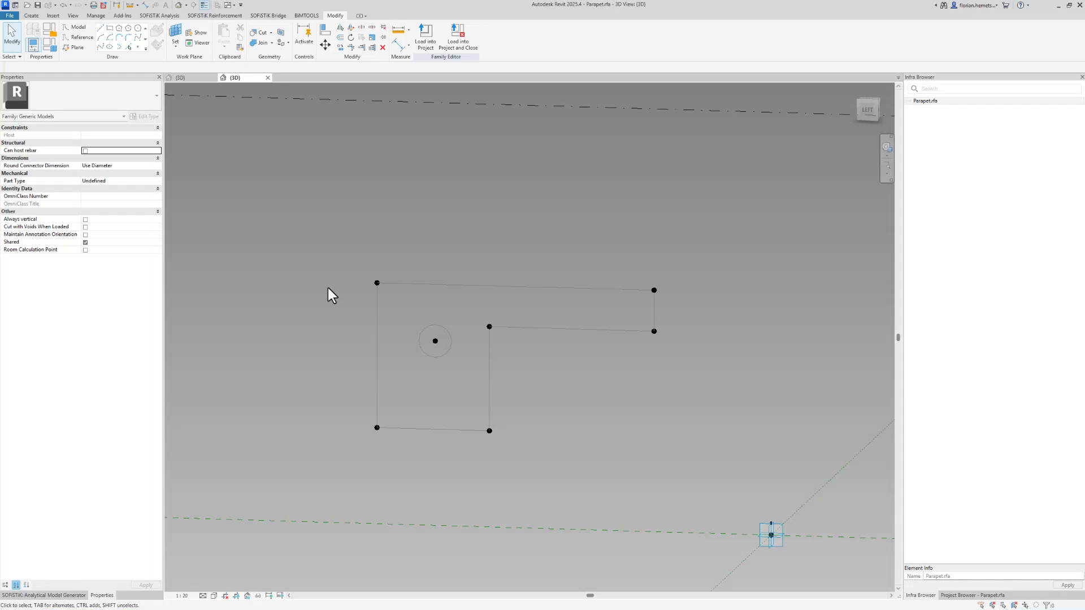
Load the Parapet family into the project and refresh superstructures Component_A-P0-P3 and Component_A-P0-P3 (0).
left_click(425, 39)
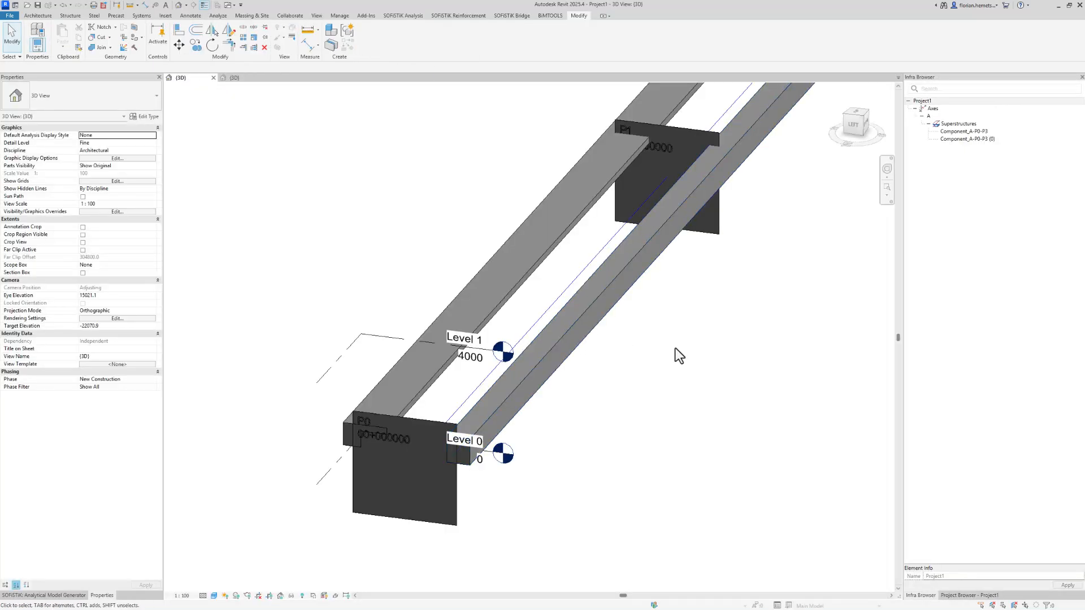
right_click(956, 135)
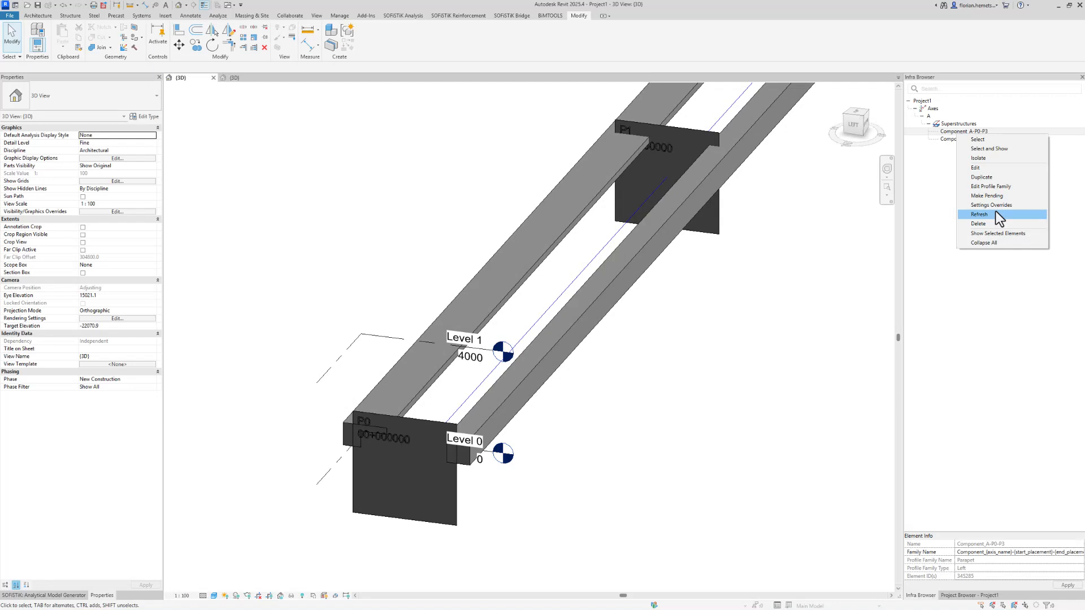
left_click(980, 214)
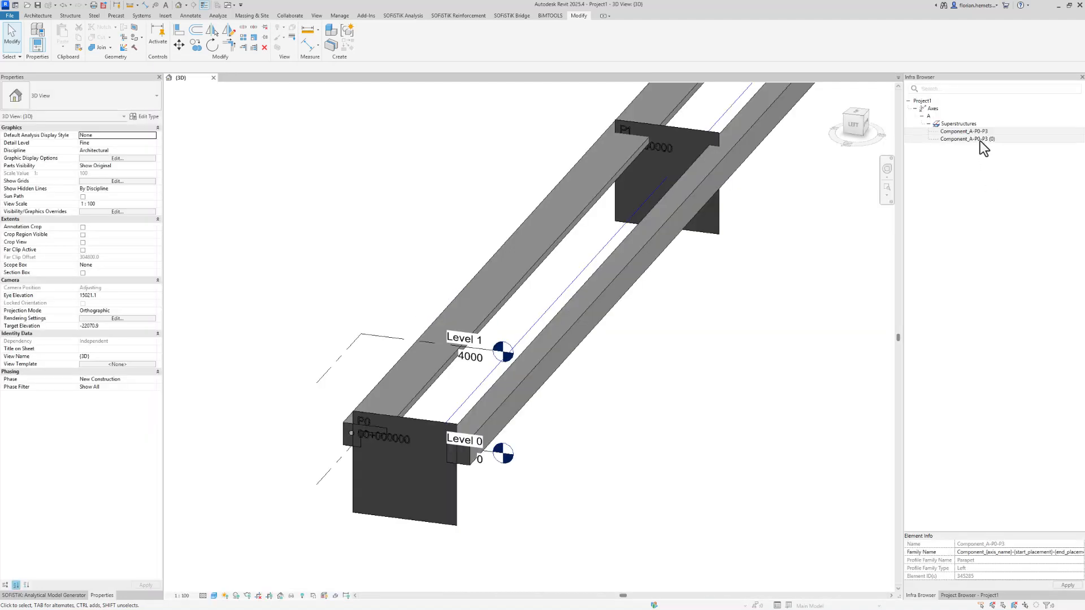
right_click(979, 139)
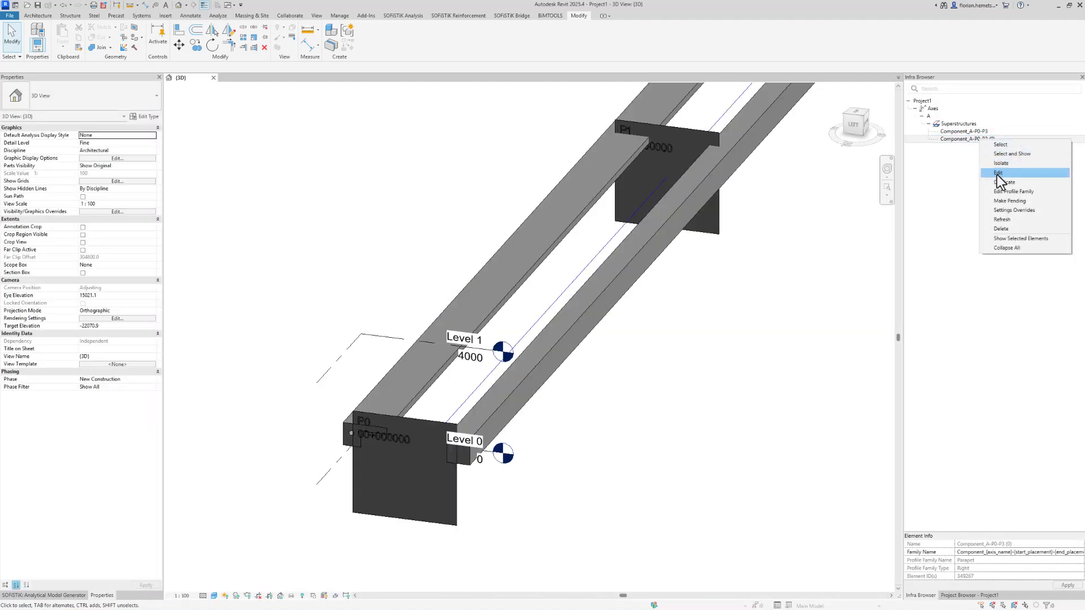
left_click(1005, 219)
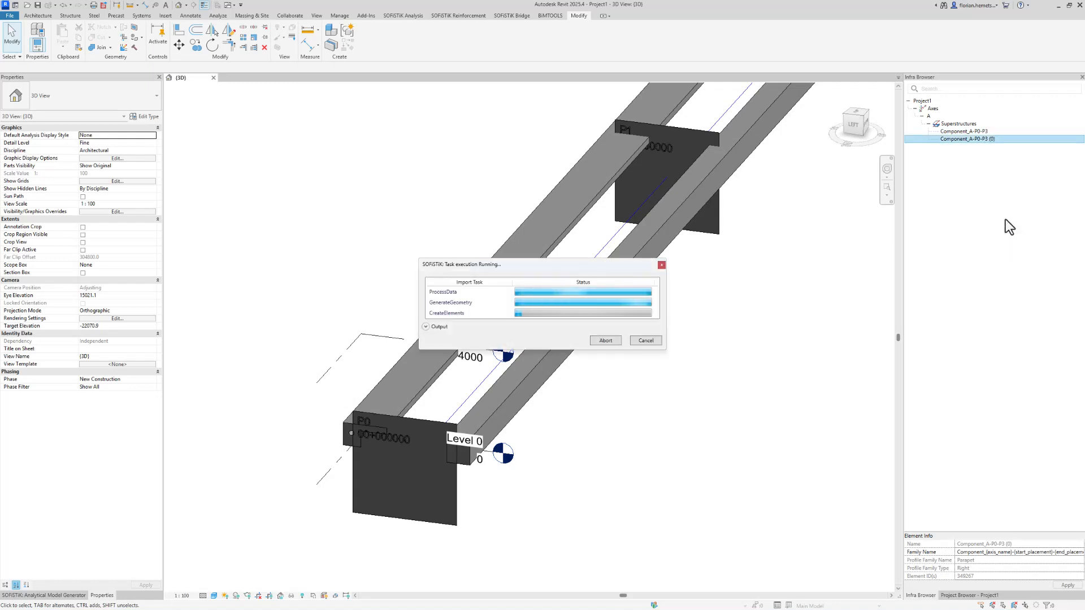
Select each refreshed superstructure near P0 in turn and examine its inner opening.
scroll(384, 406, "up", 5)
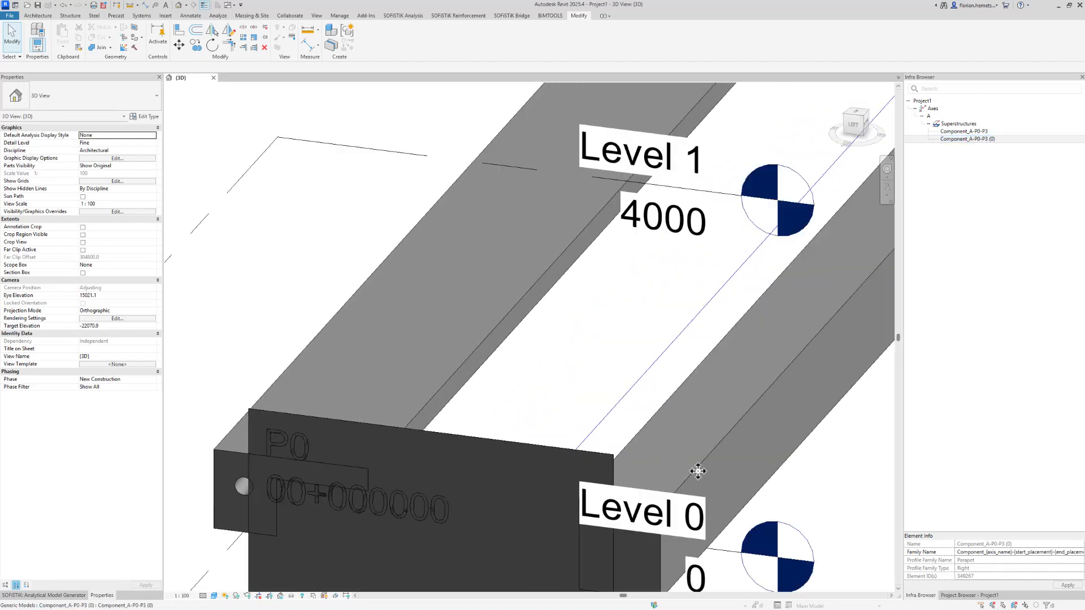
left_click(696, 470)
scroll(629, 477, "down", 4)
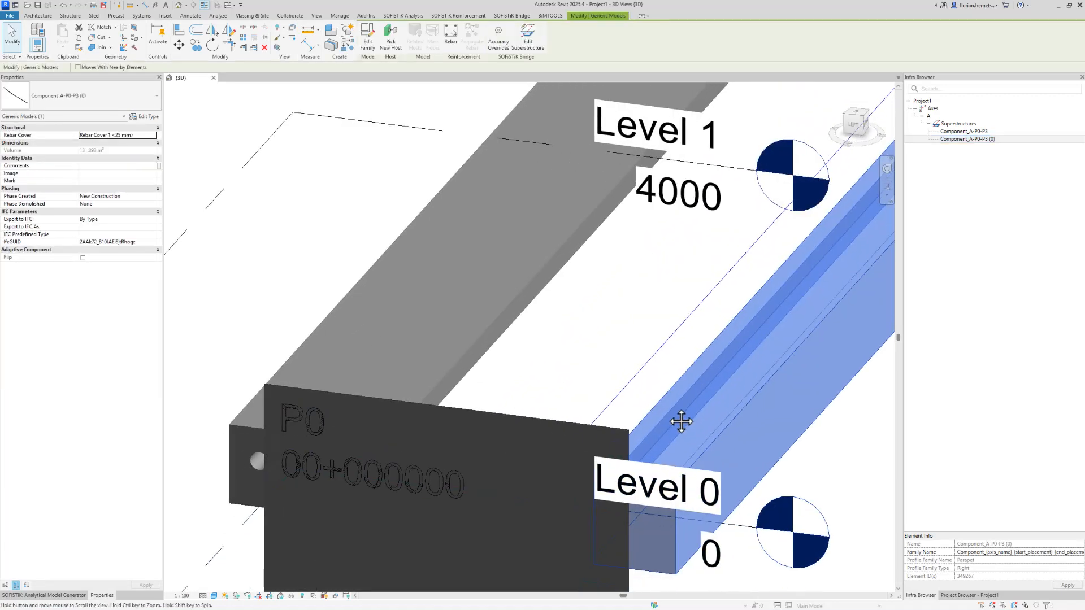
left_click(432, 388)
scroll(431, 388, "up", 4)
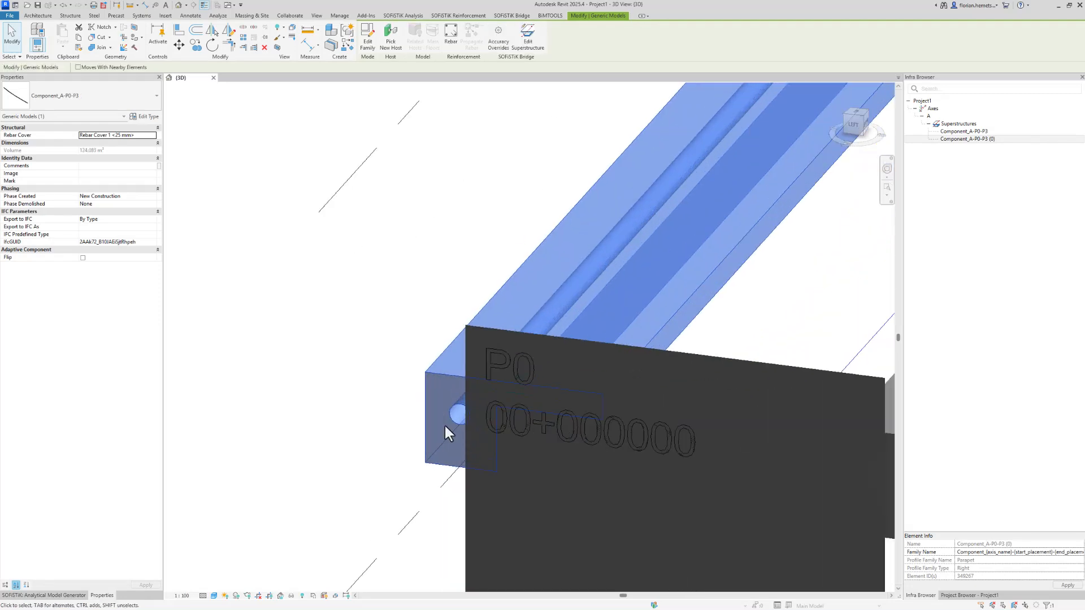